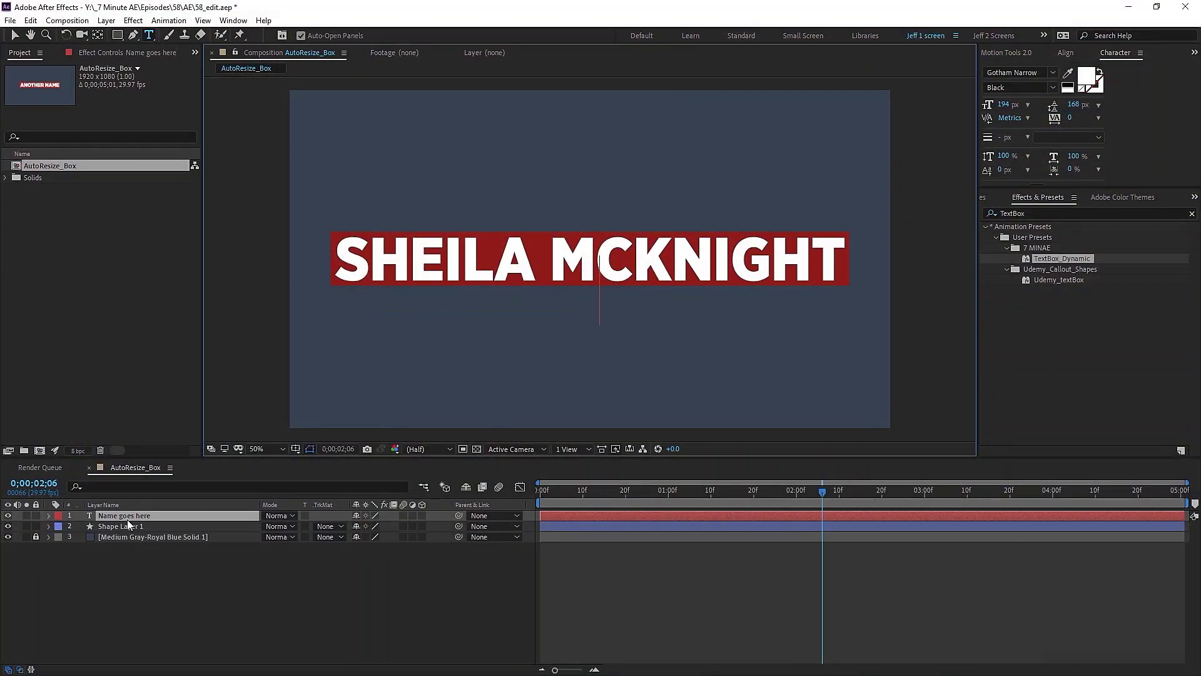
Step: Add the lines 'IS MY WIFE', a name line and 'AE Tutorials' to the demo title, fixing a typo
text(IS MY WIFE)
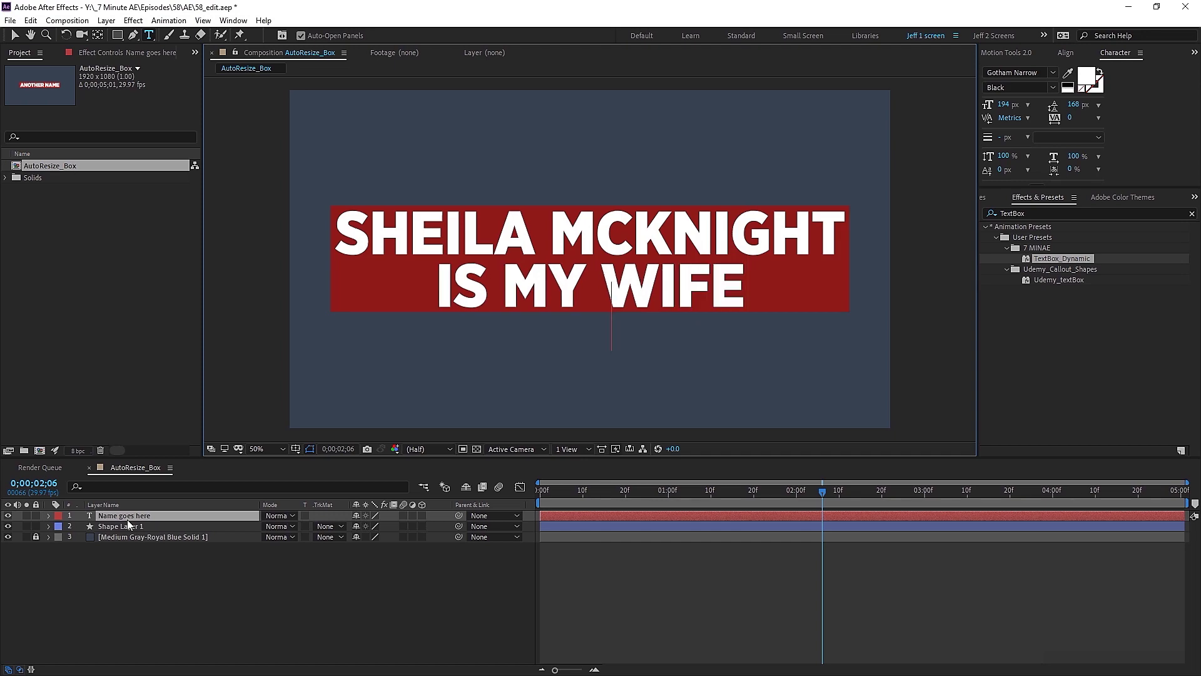
key(Return)
text(IGHT)
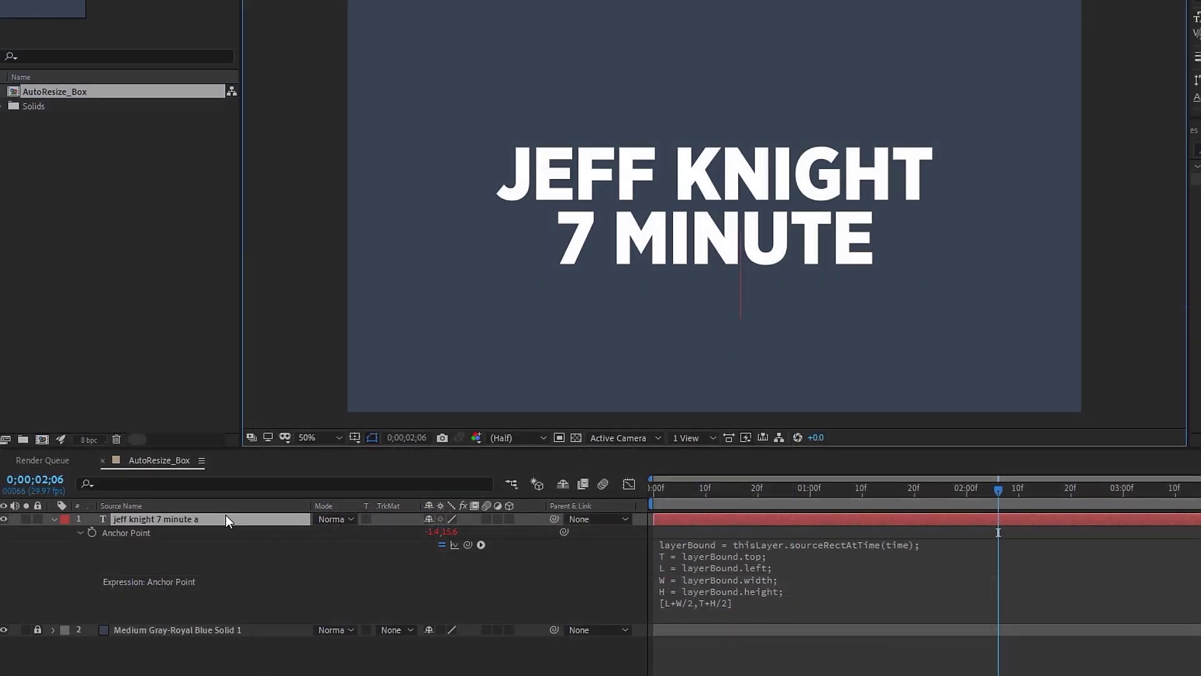
key(Return)
text(AE)
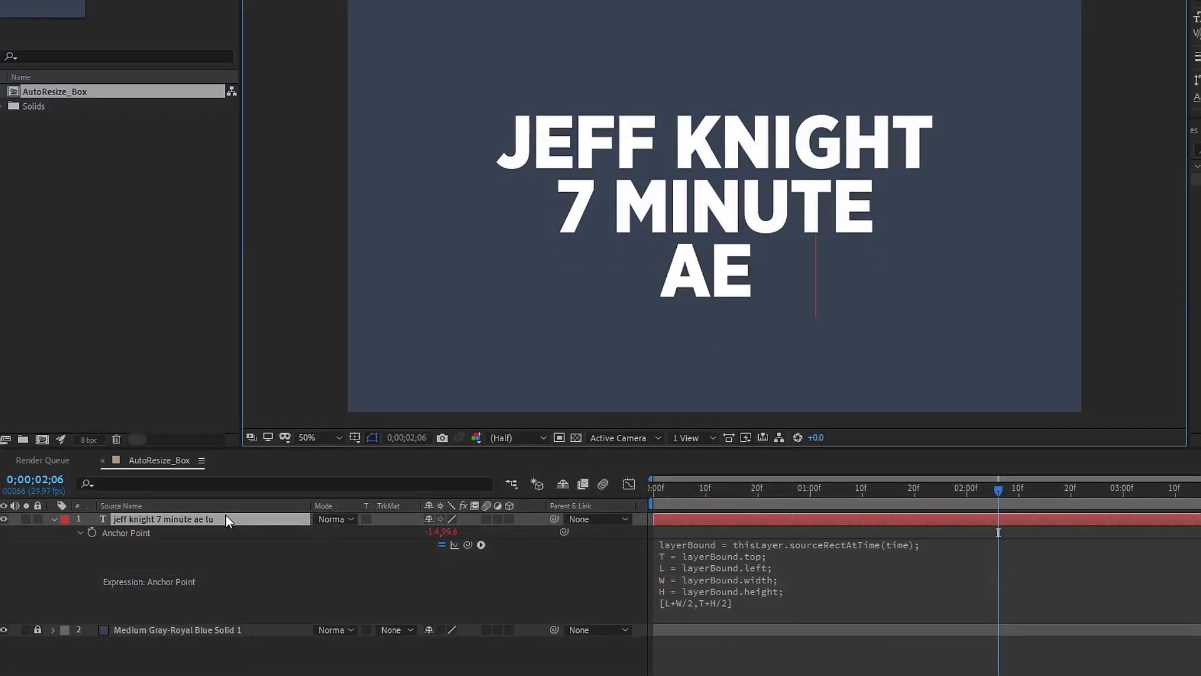
text( TUtorials)
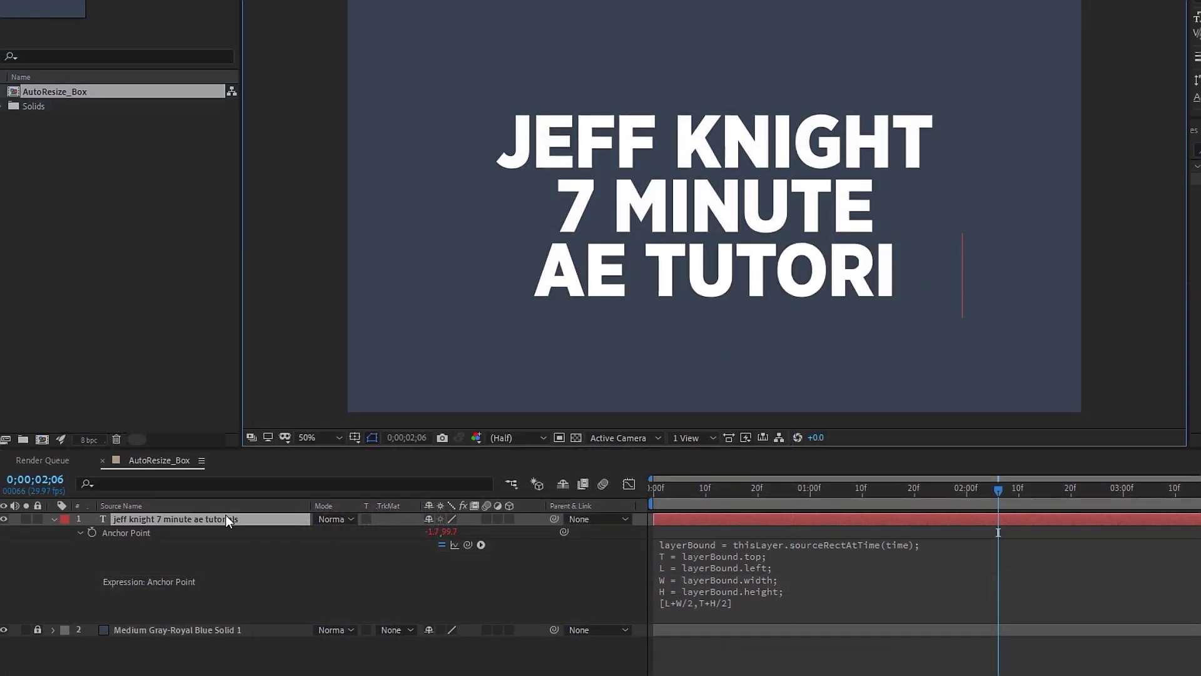
click(199, 532)
Step: Delete the extra title lines, leaving only the name
double_click(554, 209)
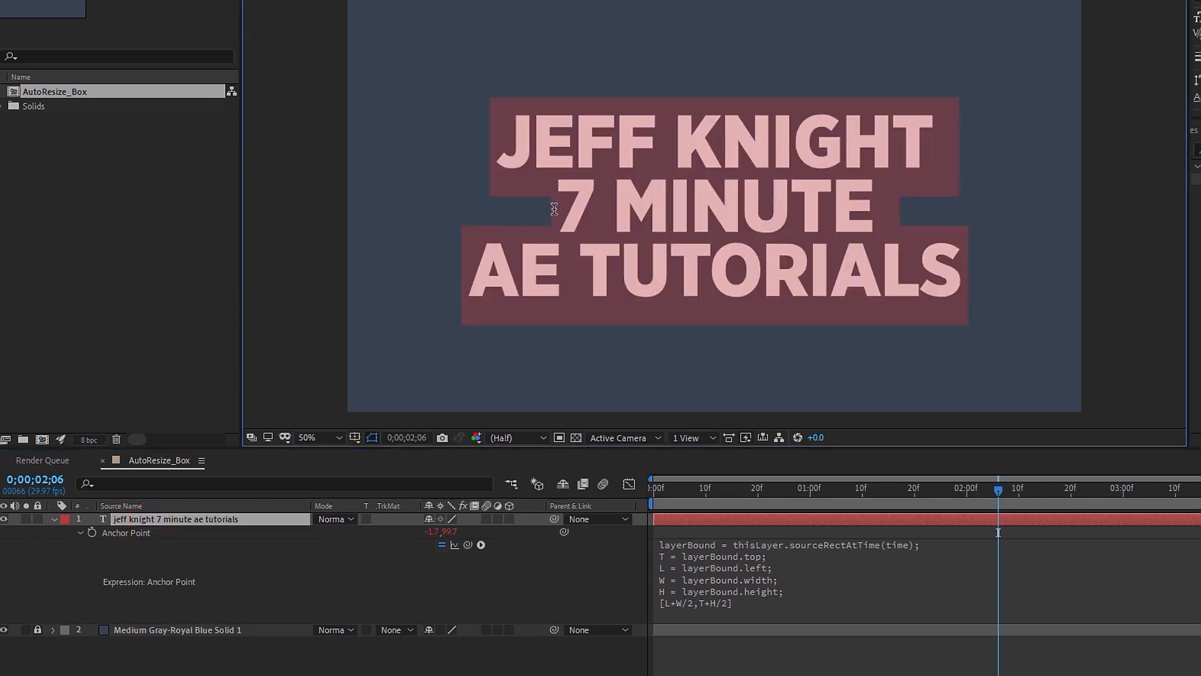
click(555, 209)
shift+click(987, 291)
key(BackSpace)
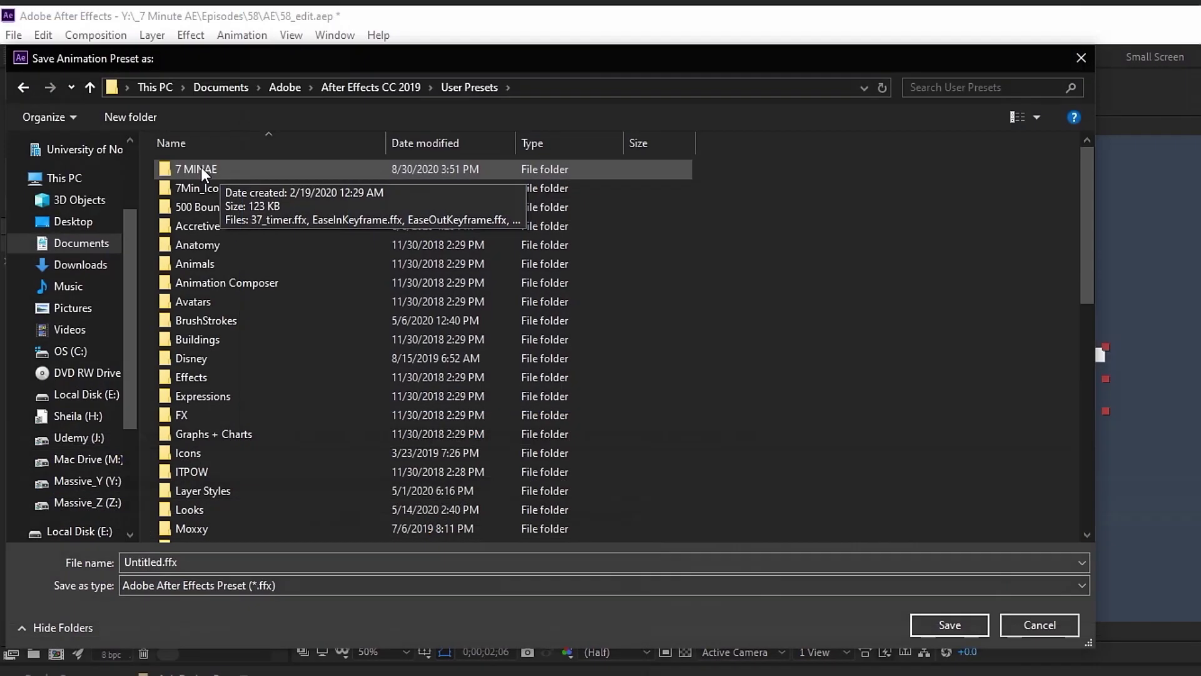
Step: Locate the AnchorPoint_Dynamic preset in the 7 MINAE presets folder
double_click(201, 167)
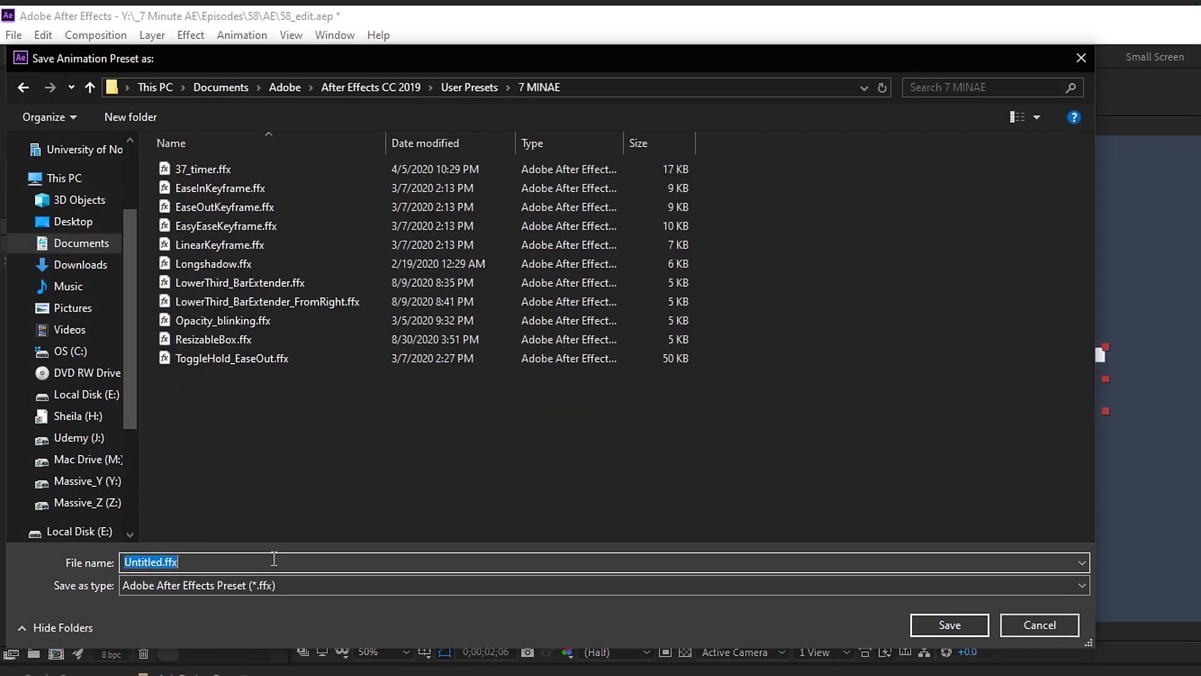
text(AnchorPoint_Dynami)
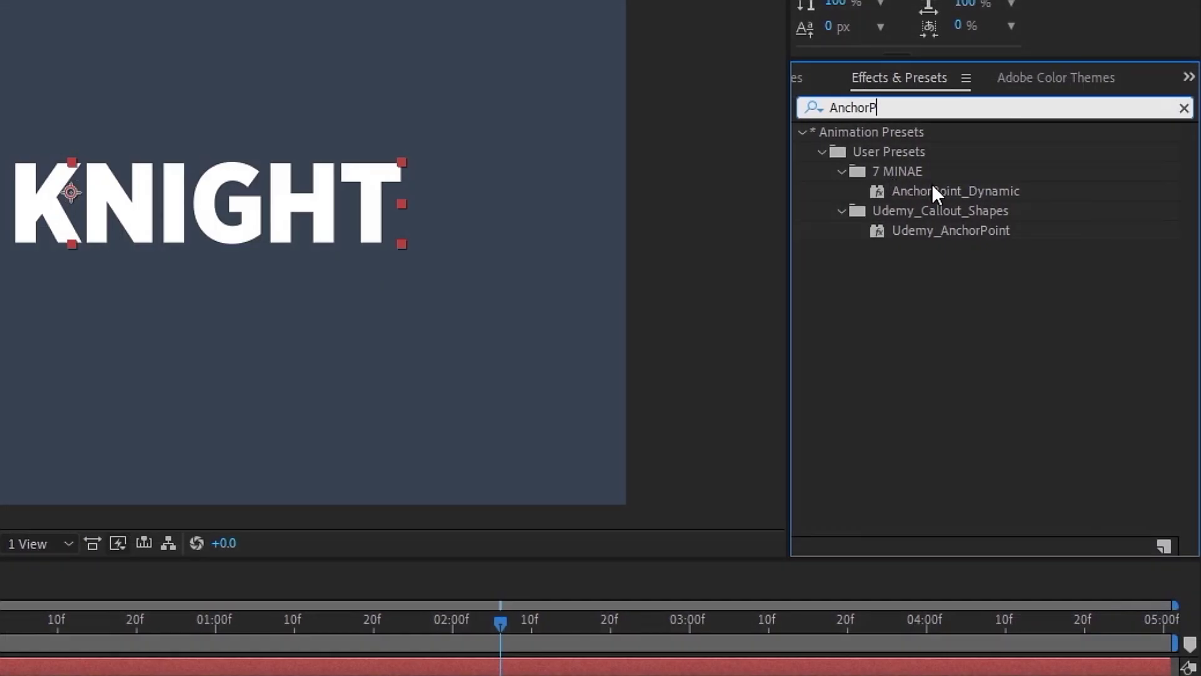
click(909, 191)
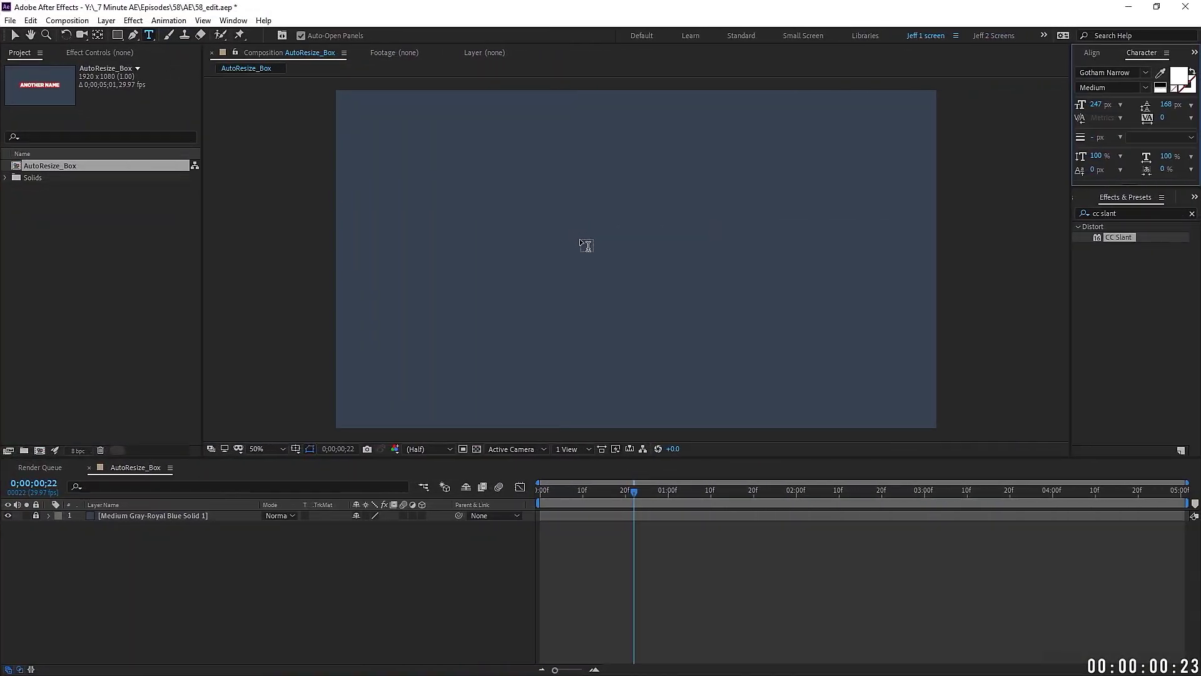
Step: Add a text layer with the name in the Black font weight
click(581, 235)
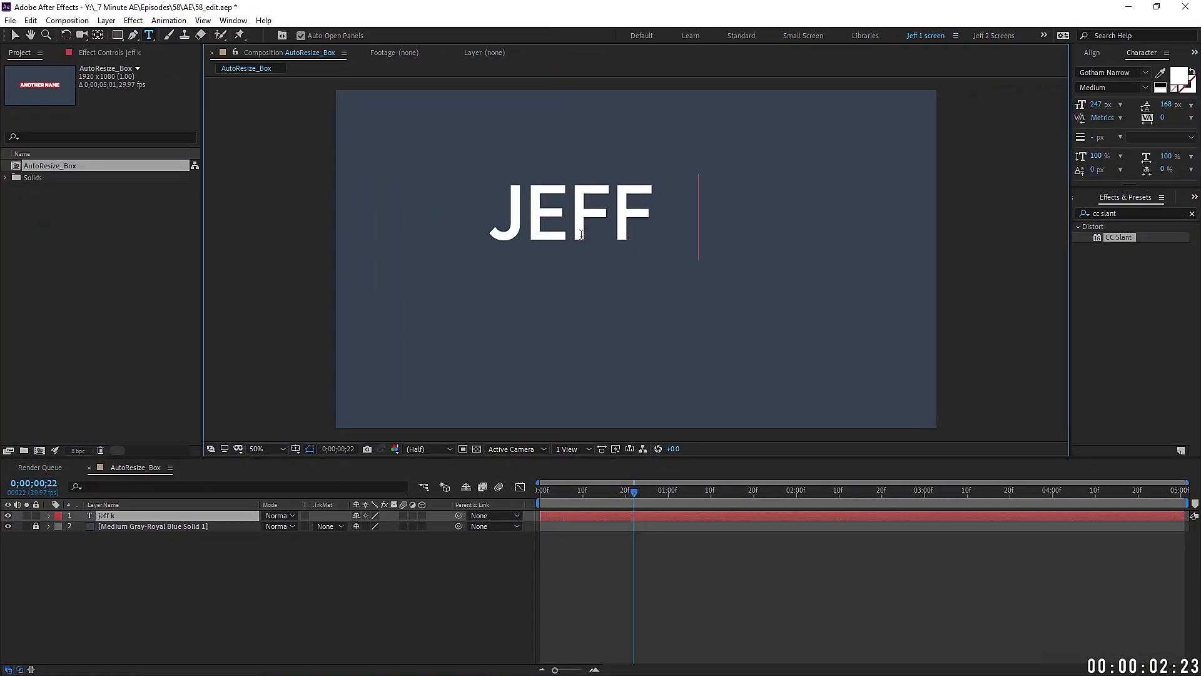
key(KP_Enter)
click(1144, 87)
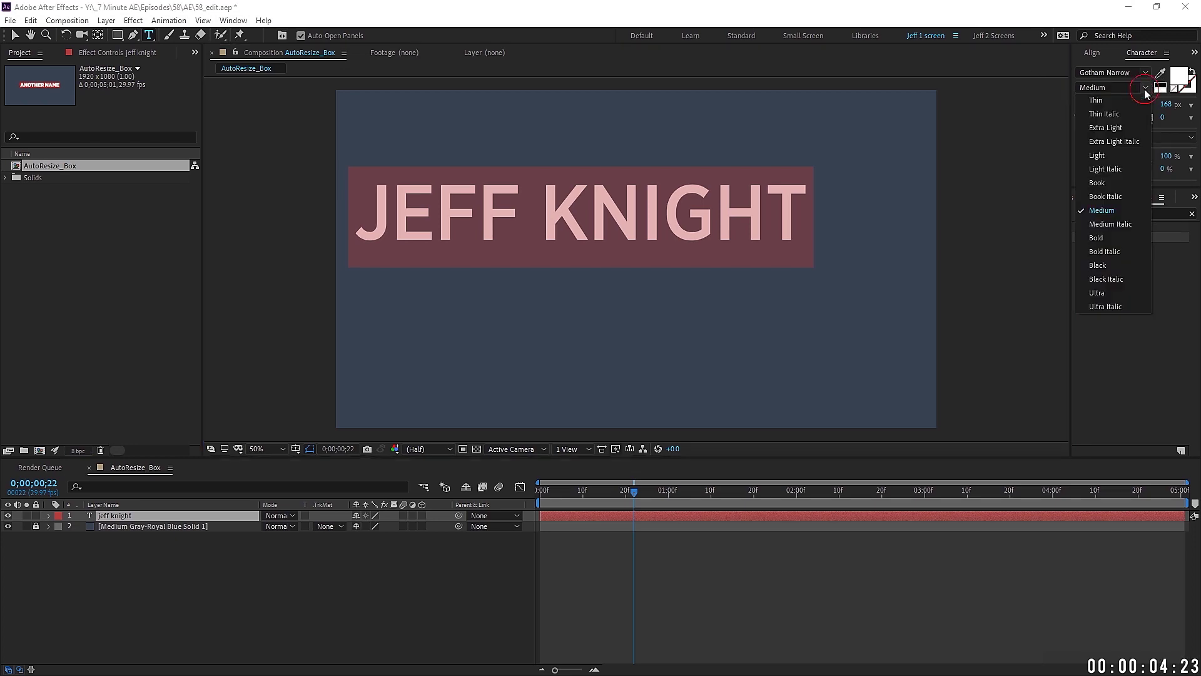
click(1113, 266)
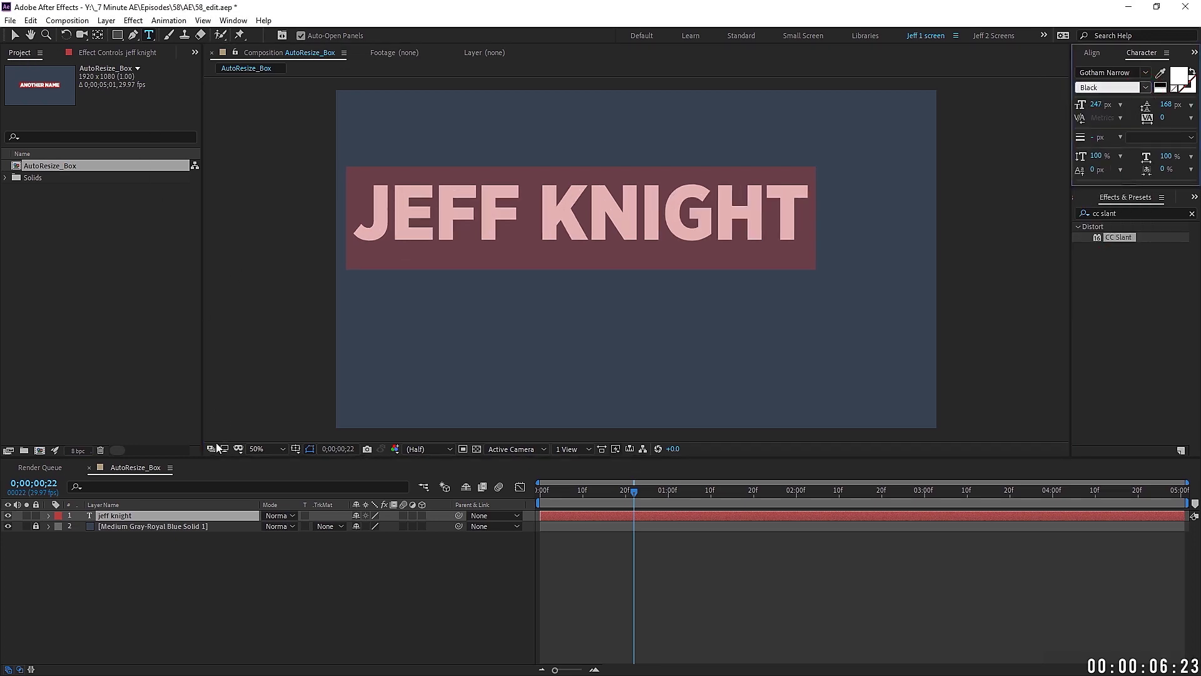
Step: Centre the anchor point on the text content and align the title to the composition centre
right_click(189, 517)
mouse_move(225, 229)
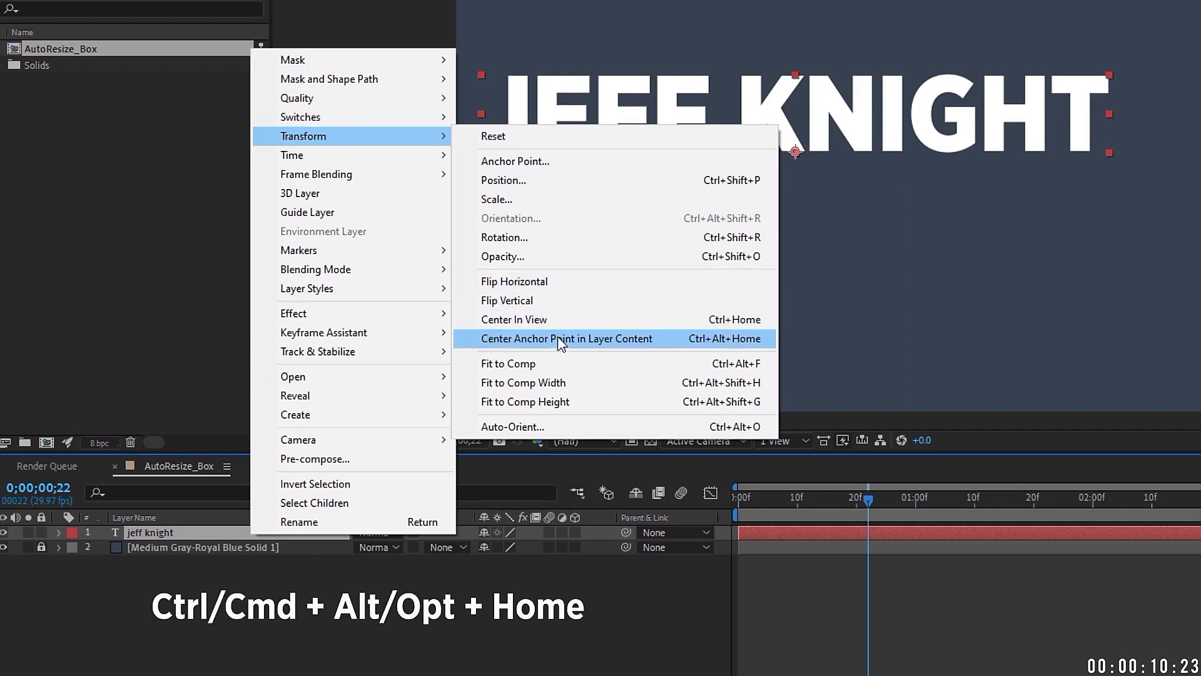
click(749, 341)
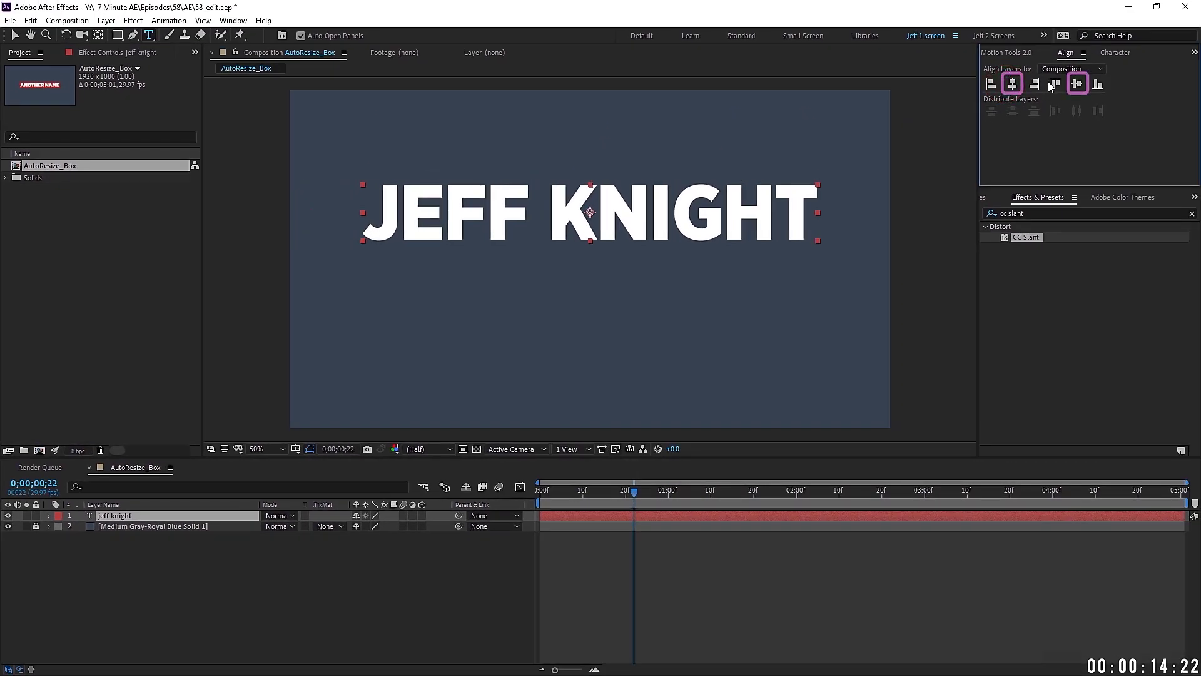
click(1076, 84)
key(s)
key(alt+KP_Add)
key(alt+KP_Add)
key(alt+KP_Add)
key(alt+KP_Add)
key(alt+KP_Add)
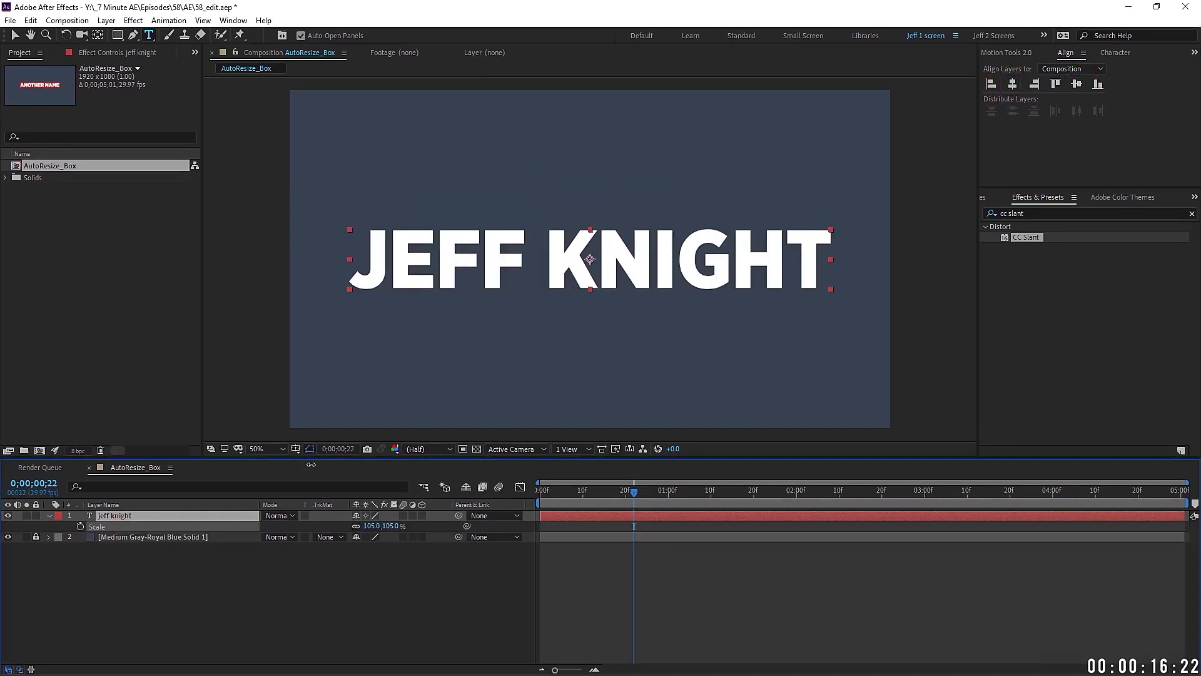
key(alt+KP_Subtract)
key(alt+KP_Subtract)
key(alt+KP_Subtract)
key(alt+KP_Subtract)
key(alt+KP_Subtract)
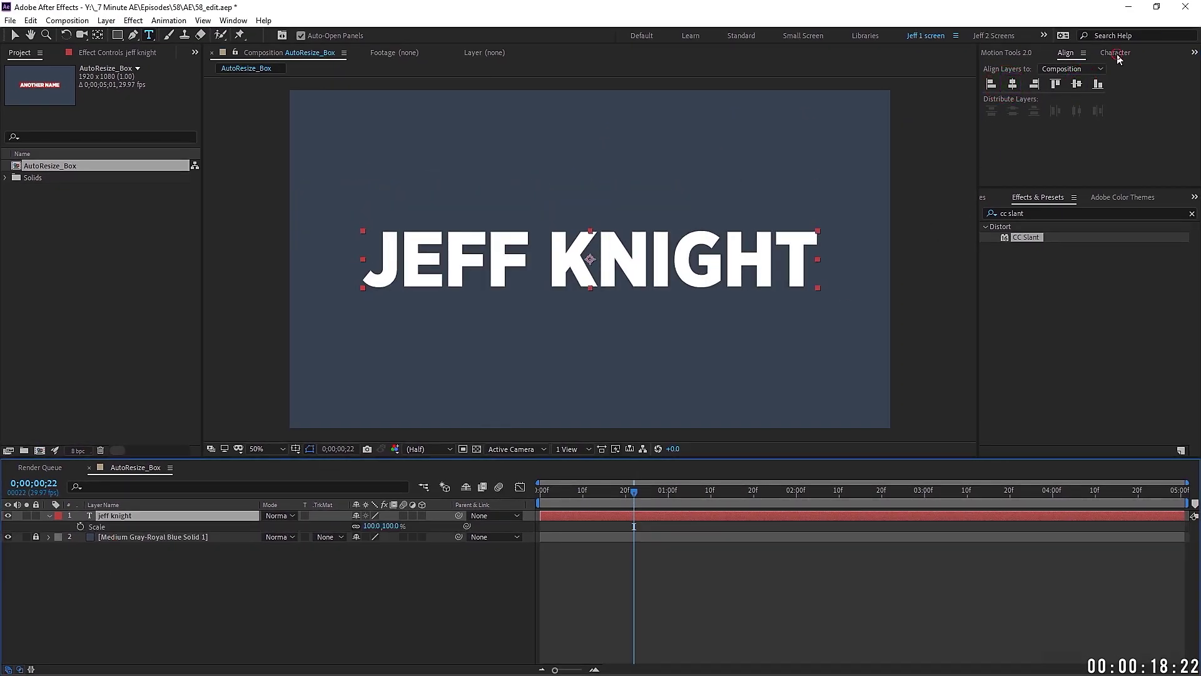
click(1117, 56)
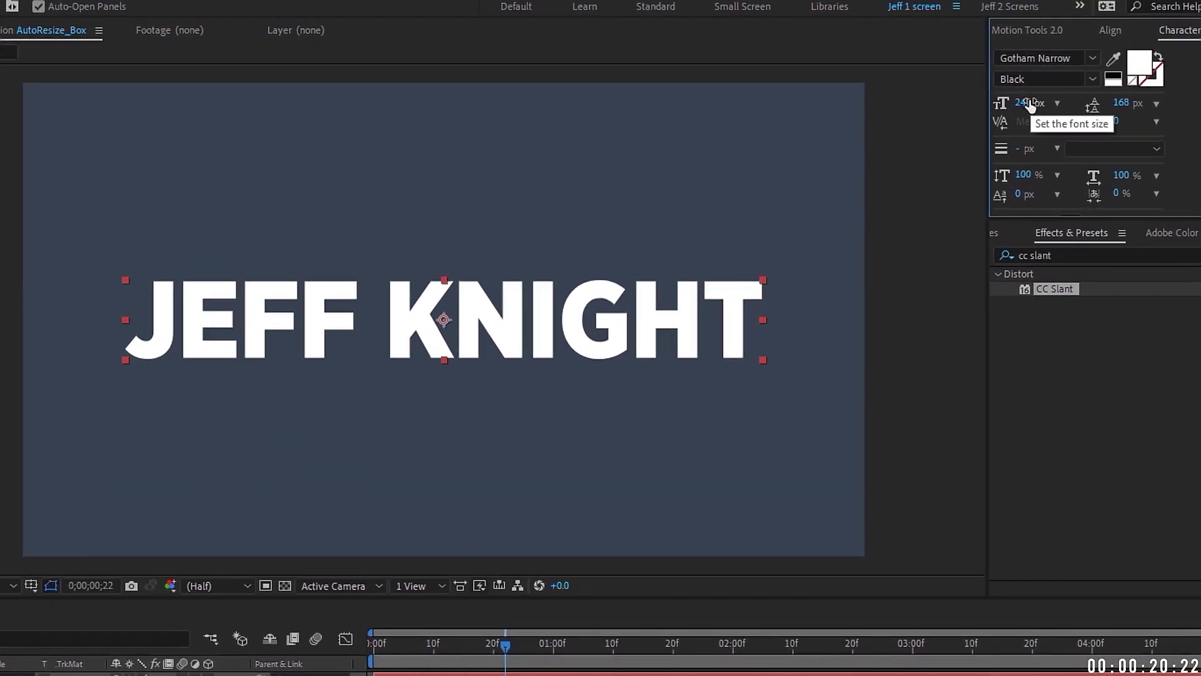
Step: Change the font size, show that a '7 minute ae' line off-centres the anchor, undo, and reveal Anchor Point
mouse_move(1029, 105)
mouse_down()
mouse_move(1101, 103)
mouse_move(848, 93)
mouse_move(1069, 94)
mouse_move(880, 94)
mouse_move(1052, 91)
mouse_move(1025, 91)
mouse_up()
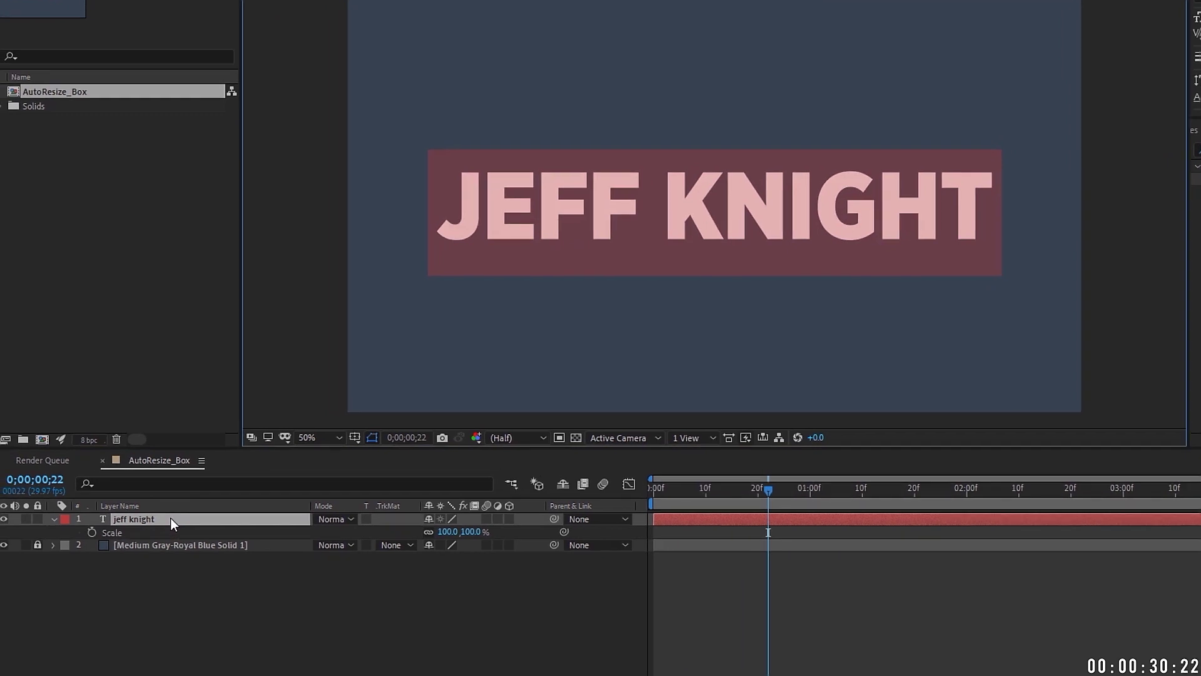
click(0, 609)
text(7 minute)
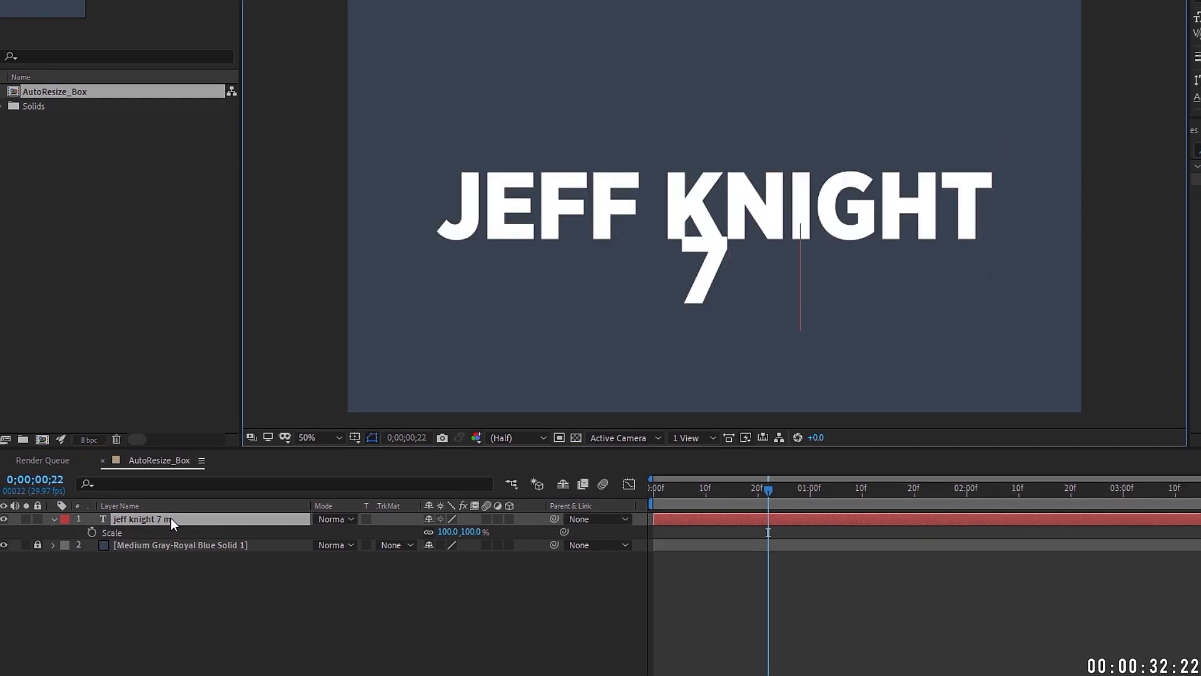
text( ae)
click(171, 518)
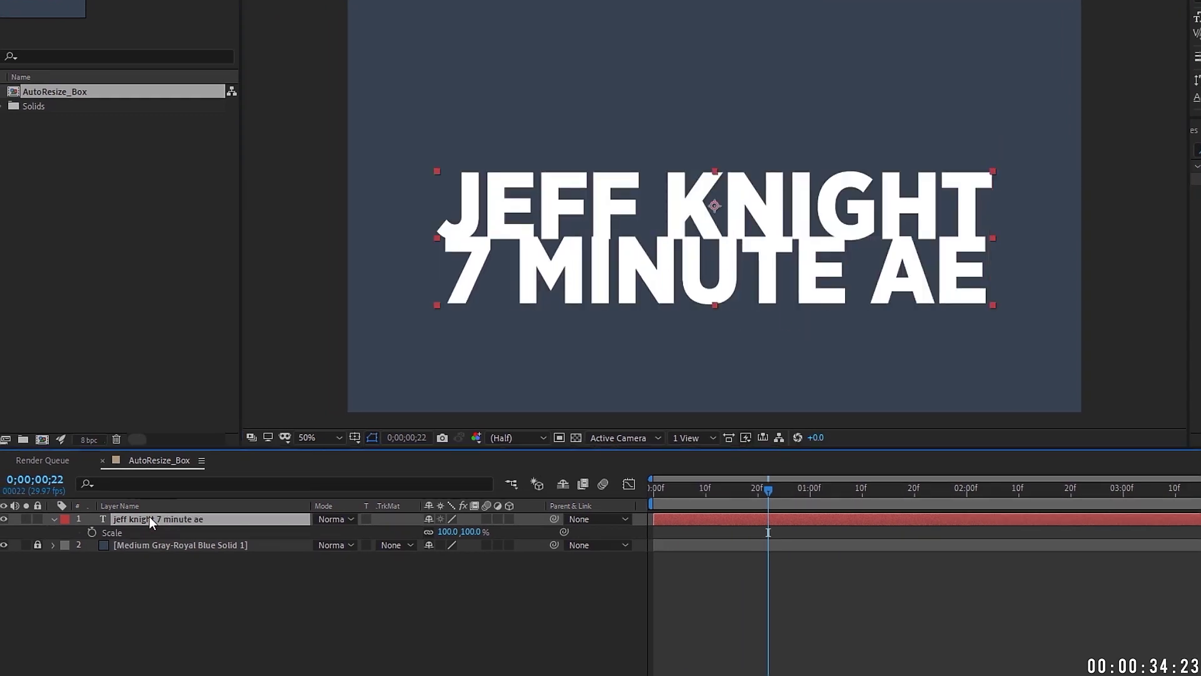
click(699, 195)
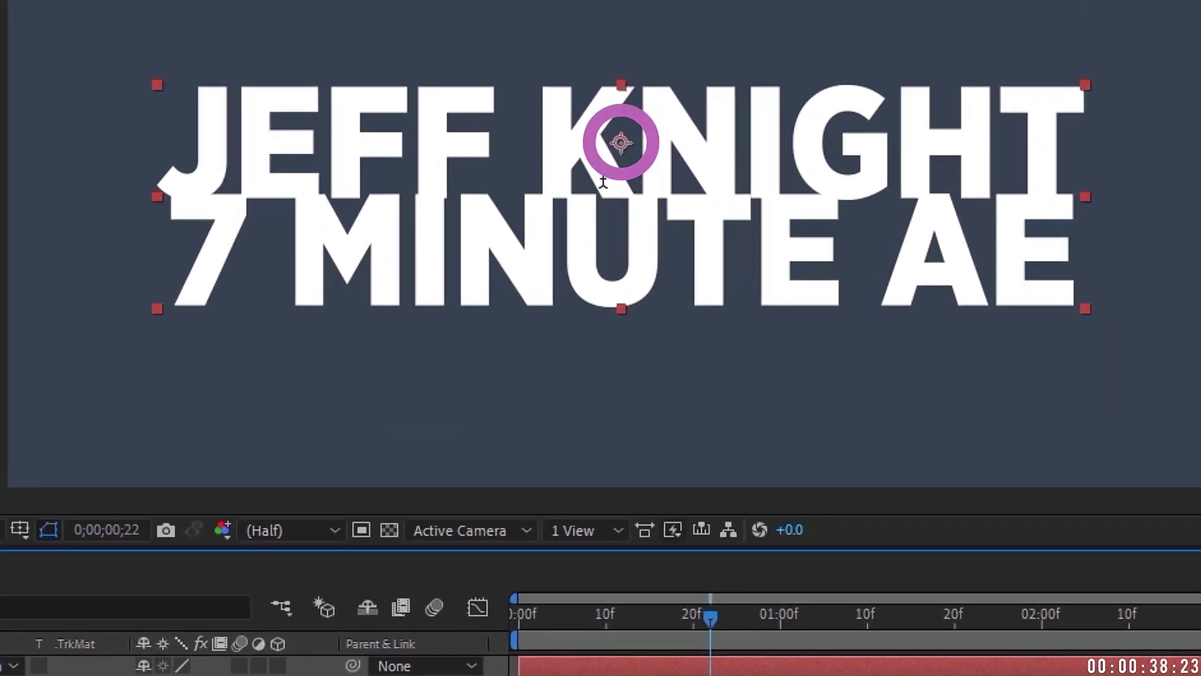
key(ctrl+z)
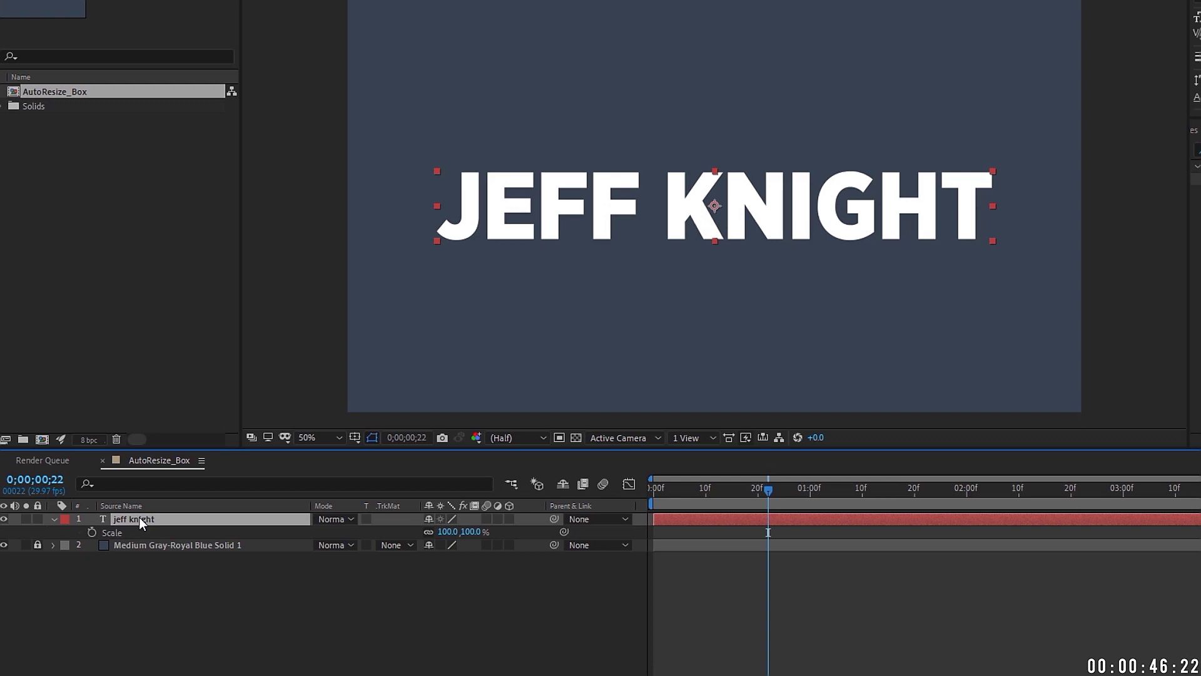
key(a)
Step: Paste the sourceRectAtTime expression returning [L+W/2,T+H/2] into the title's Anchor Point
click(90, 527)
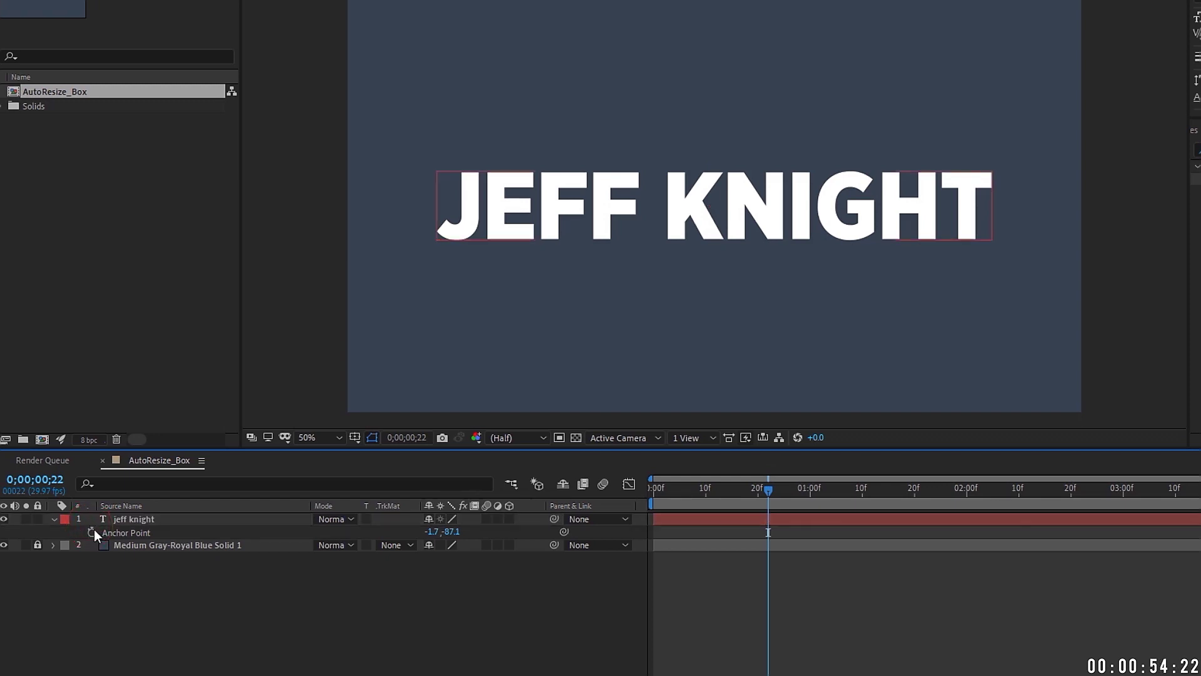
alt+click(92, 532)
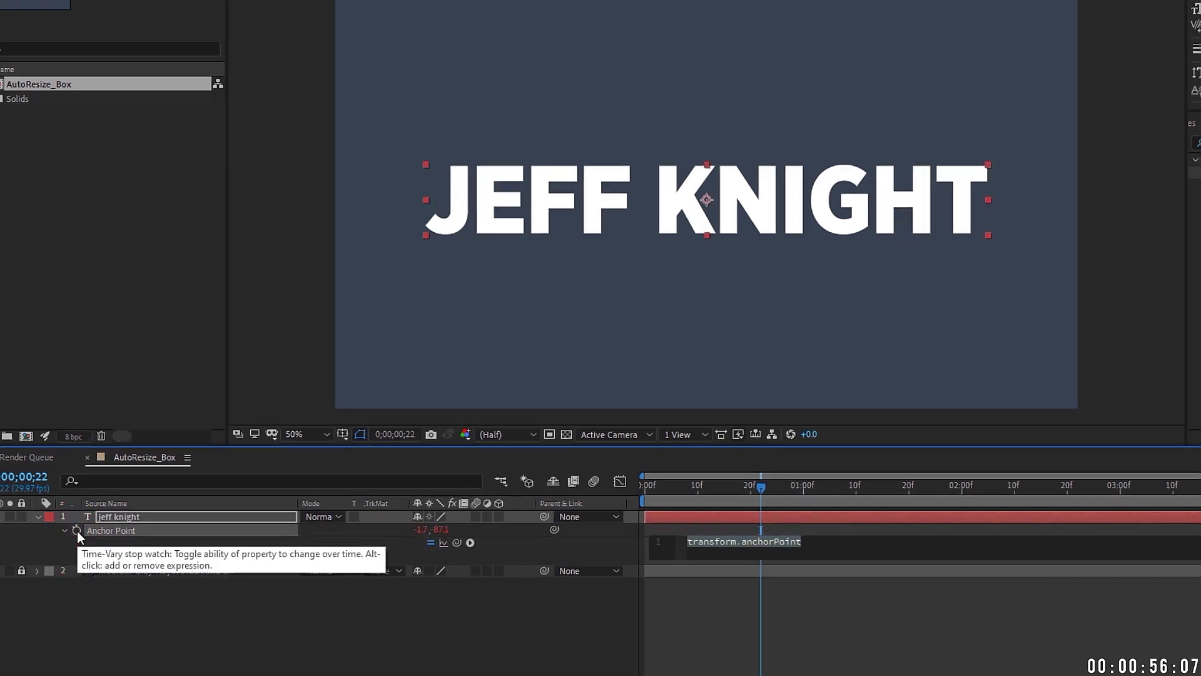
text(layerBound = thisLayer.sourceRectAtTime(time); T = layerBound.top; L = layerBound.left; W = layerBound.width; H = layerBound.height; [L+W/2,T+H/2])
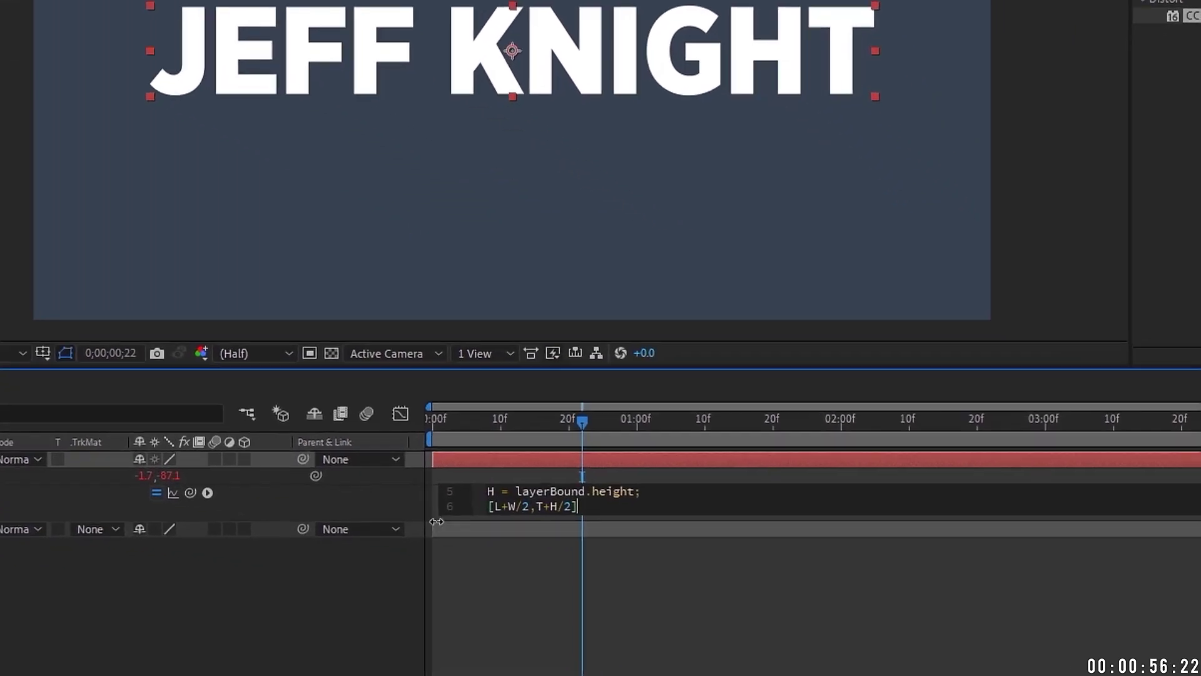
key(ctrl+a)
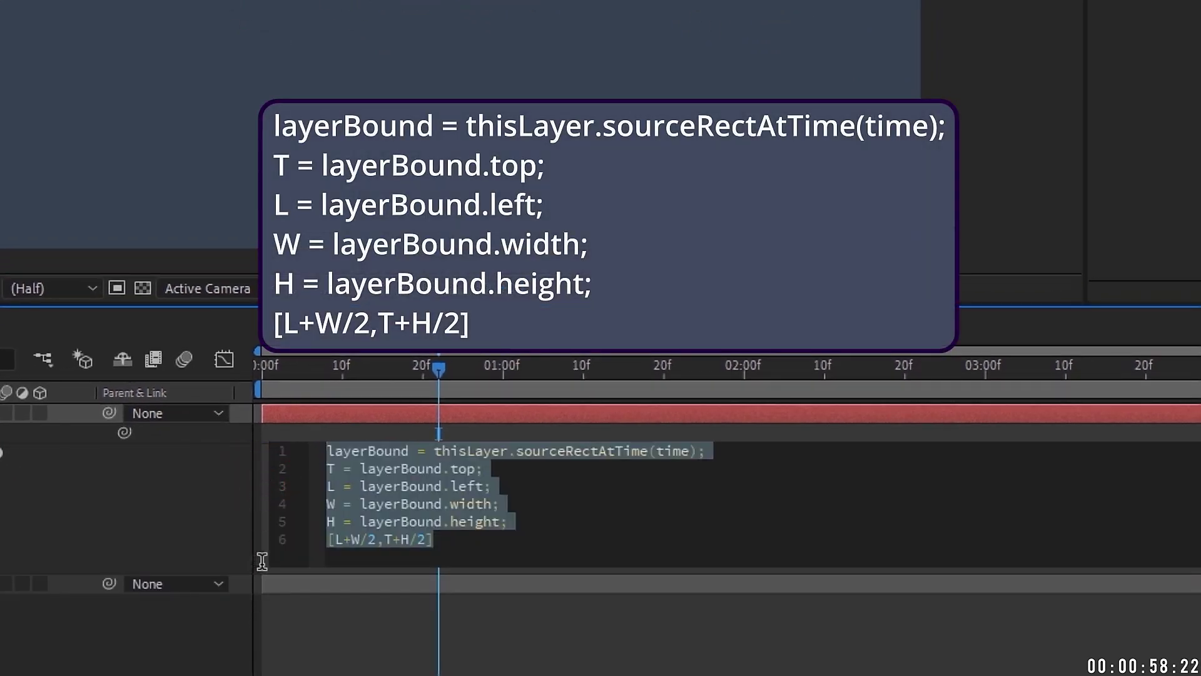
drag(265, 568, 264, 624)
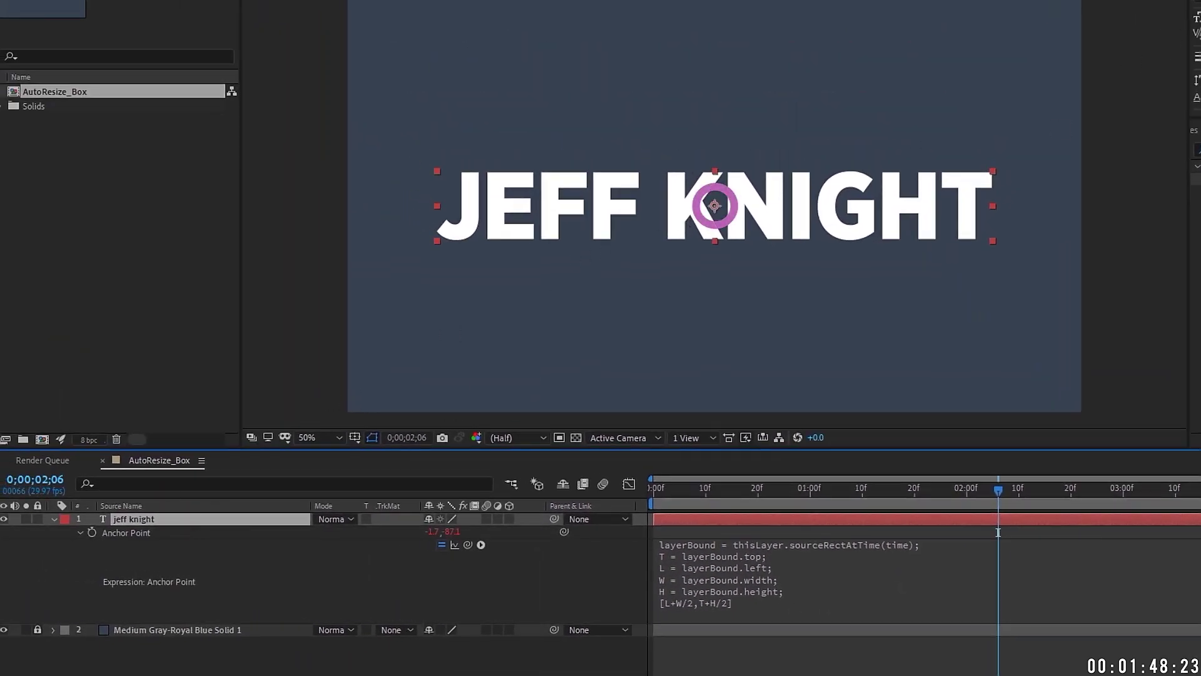
Step: Add '7 minute' and 'ae tutorials' lines to the title to confirm the anchor stays centred
mouse_move(1065, 28)
mouse_down()
mouse_move(1045, 27)
mouse_move(1088, 27)
mouse_move(1039, 28)
mouse_move(1100, 28)
mouse_move(1057, 28)
mouse_move(1073, 27)
mouse_up()
click(238, 521)
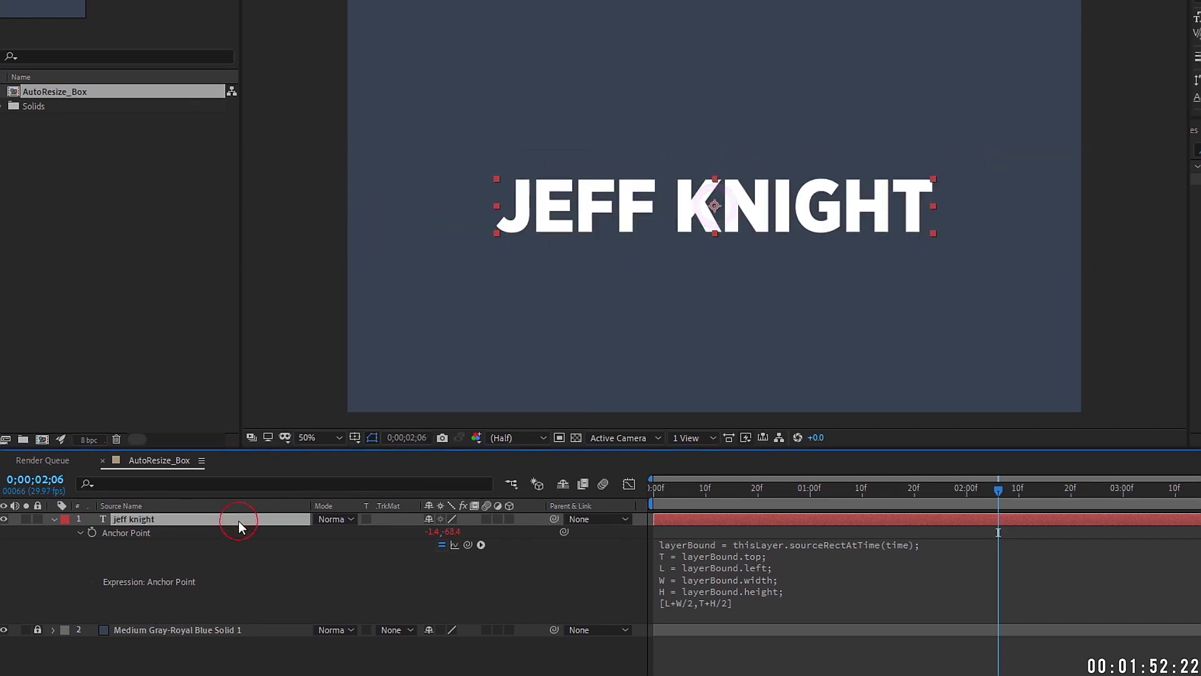
double_click(239, 520)
key(End)
key(Return)
text(7 min)
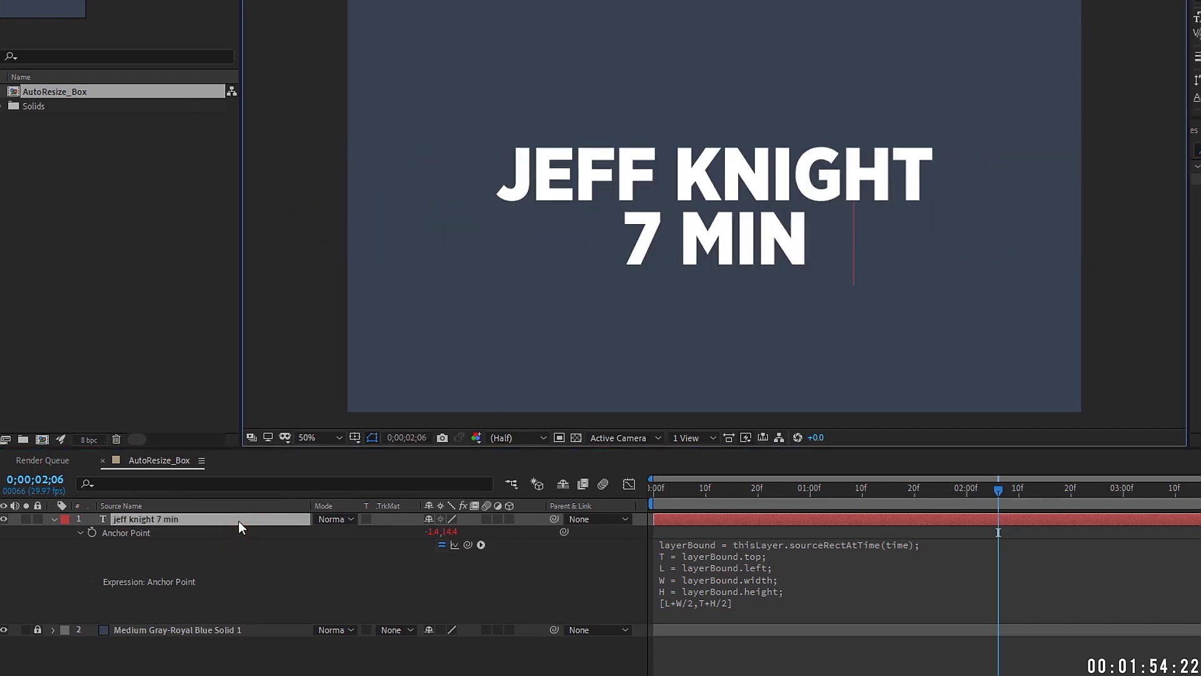
text(ute)
click(200, 523)
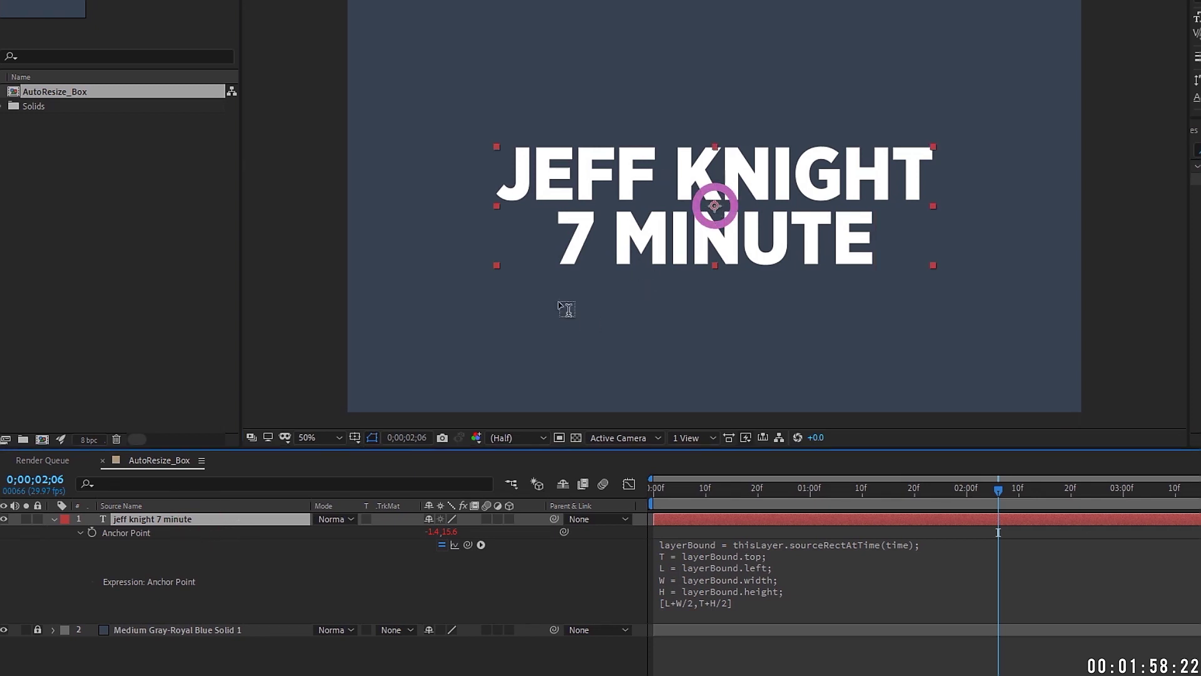
click(226, 518)
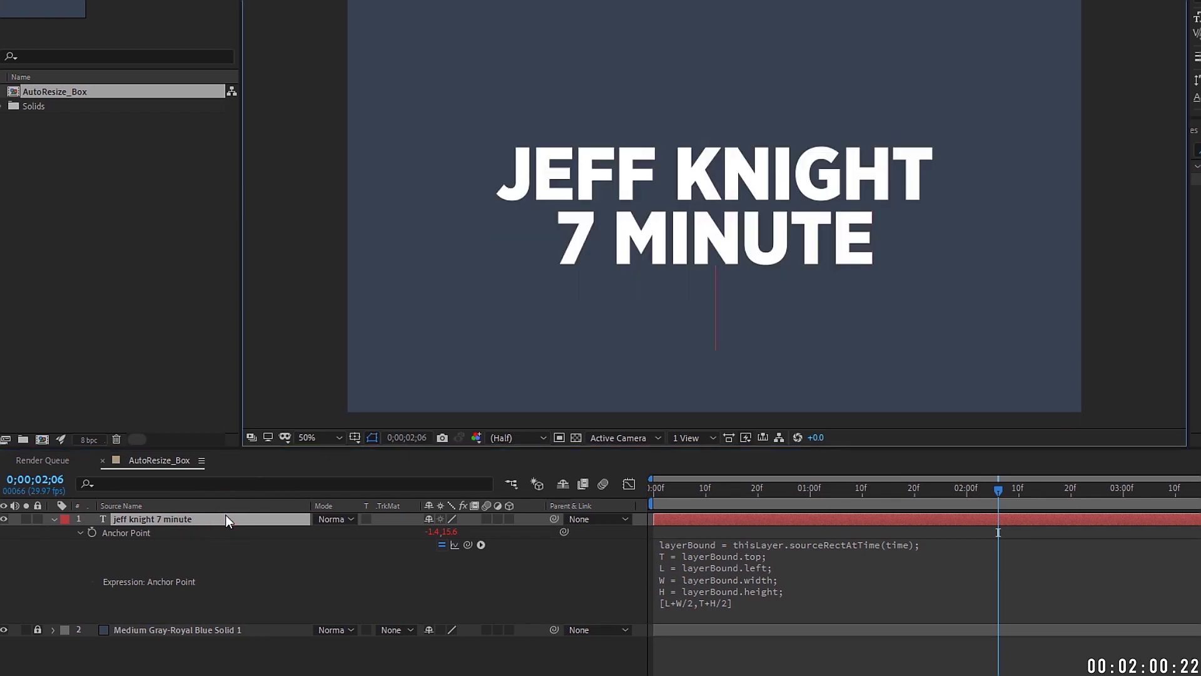
text(ae tu)
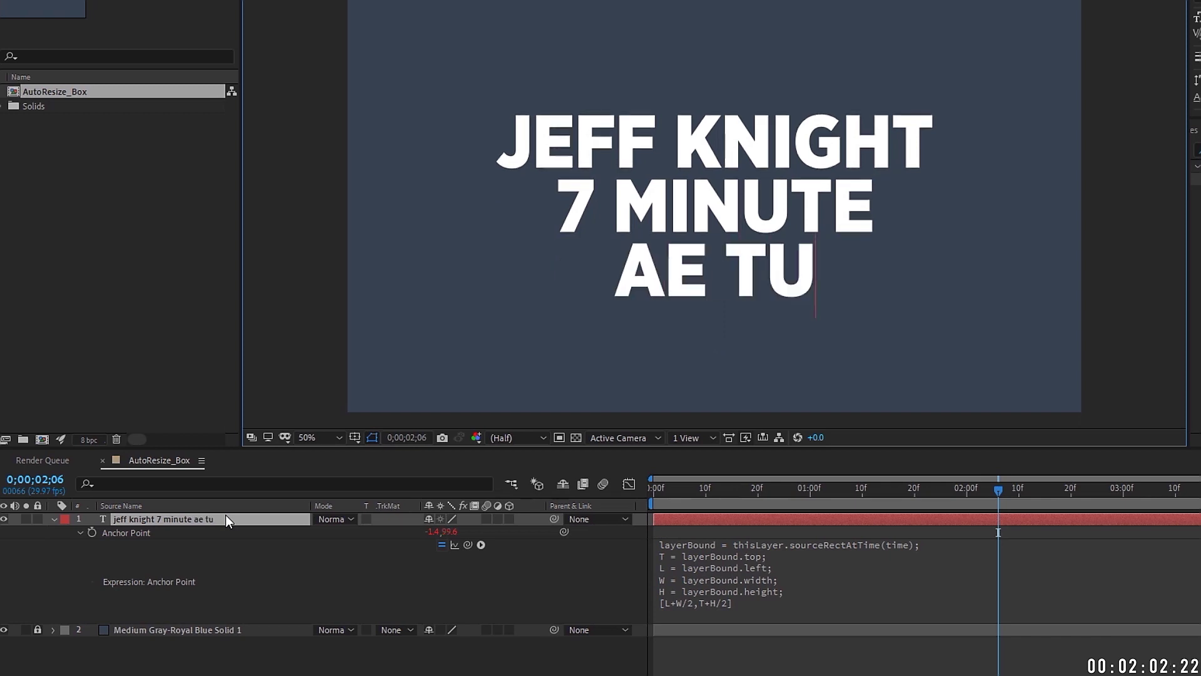
text(torials)
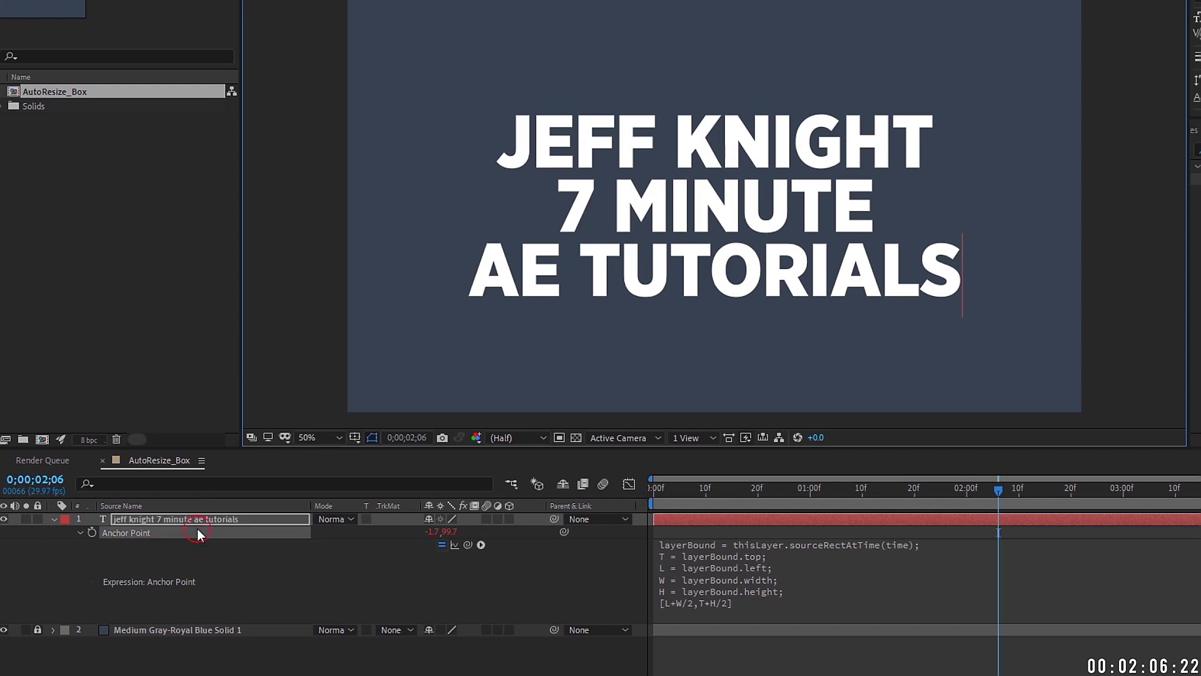
key(Escape)
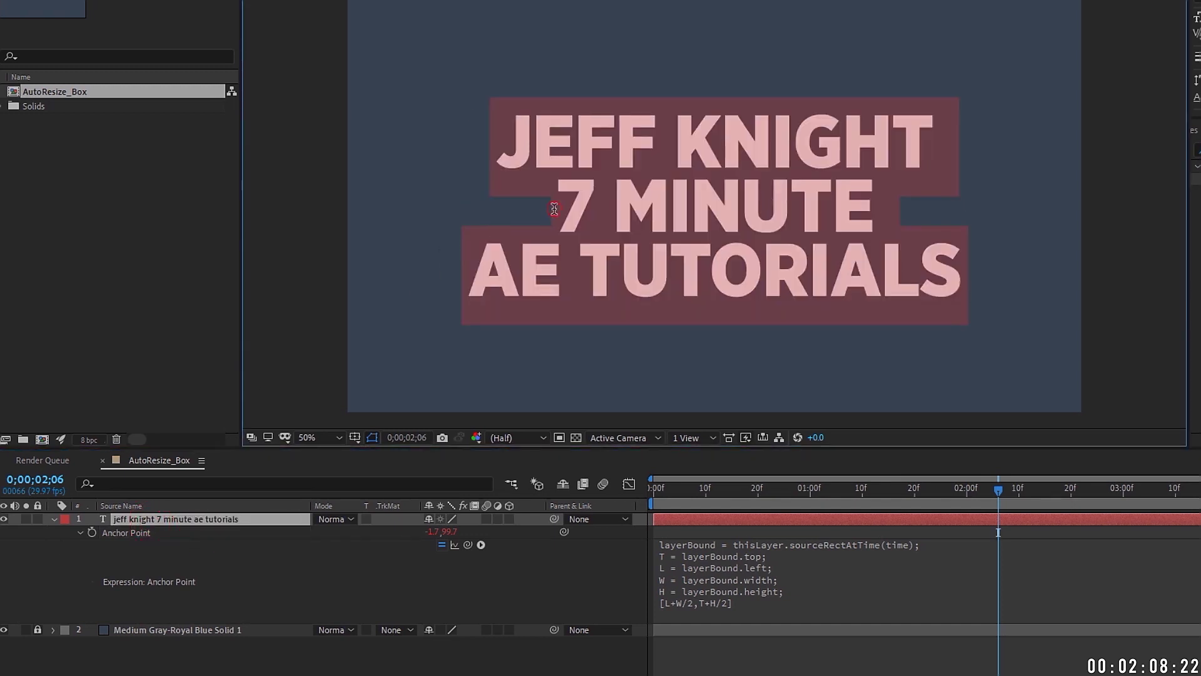
Step: Undo back to the one-line name title and select its Anchor Point property
key(ctrl+z)
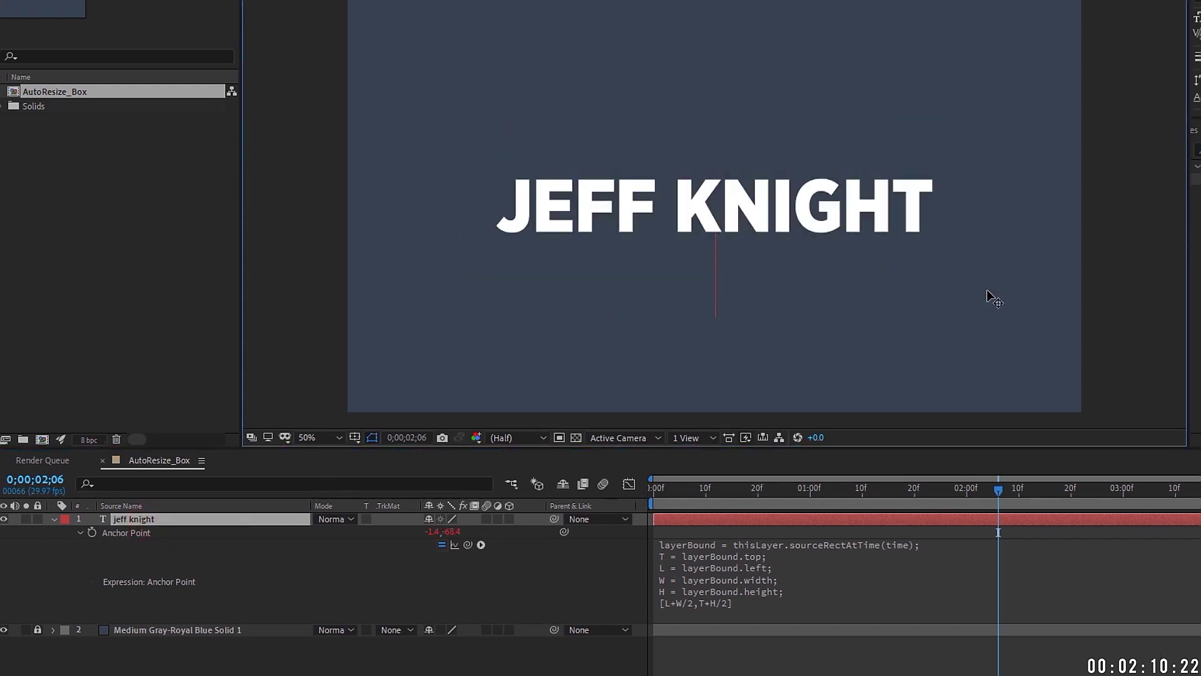
click(135, 520)
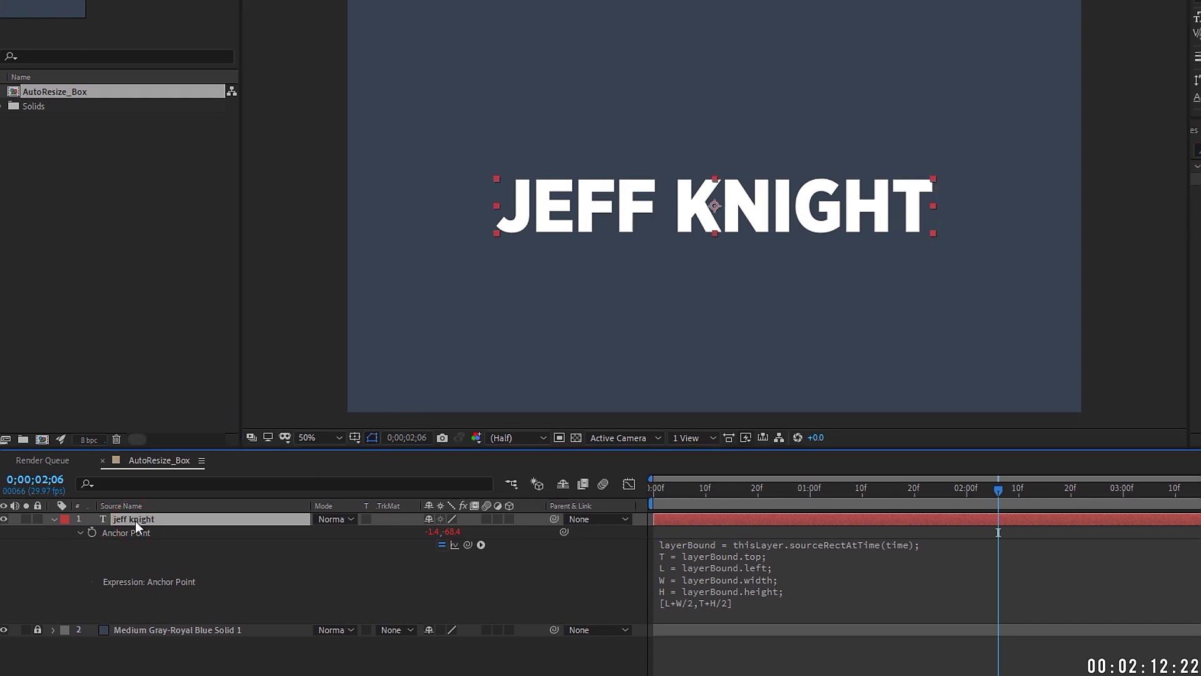
click(122, 533)
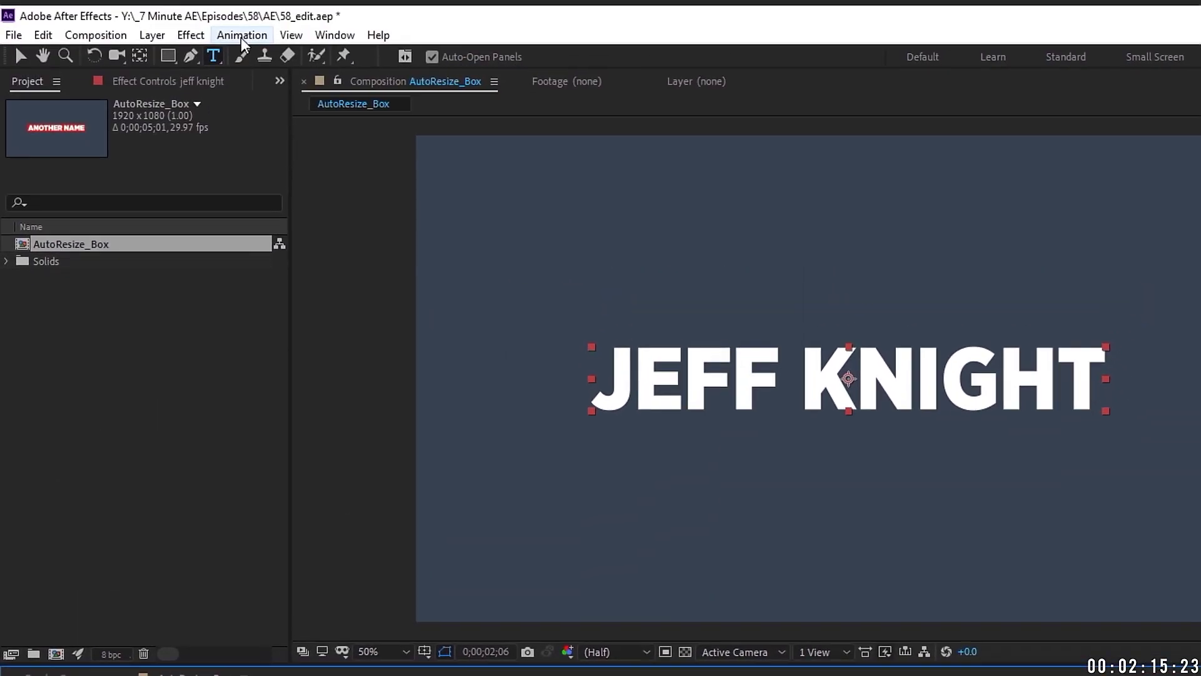
click(241, 35)
Step: Save the Anchor Point as preset AnchorPoint_Dynamic under Documents\Adobe\After Effects CC 2019\User Presets\7 MINAE
click(294, 54)
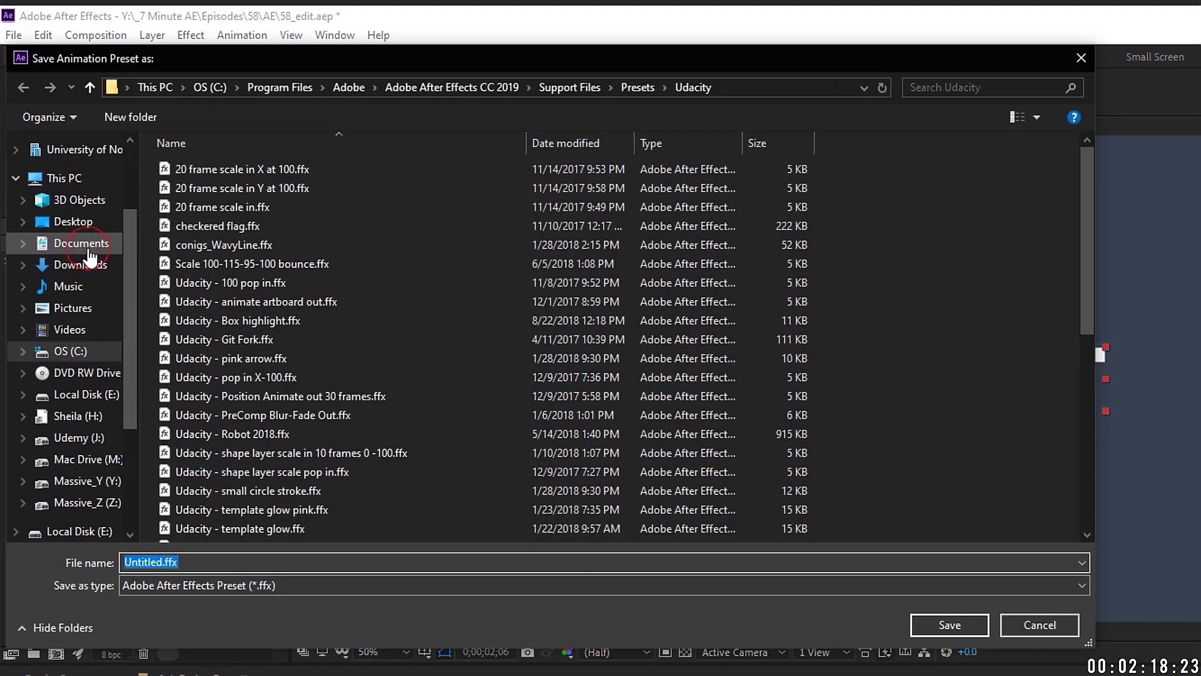
click(80, 243)
double_click(165, 171)
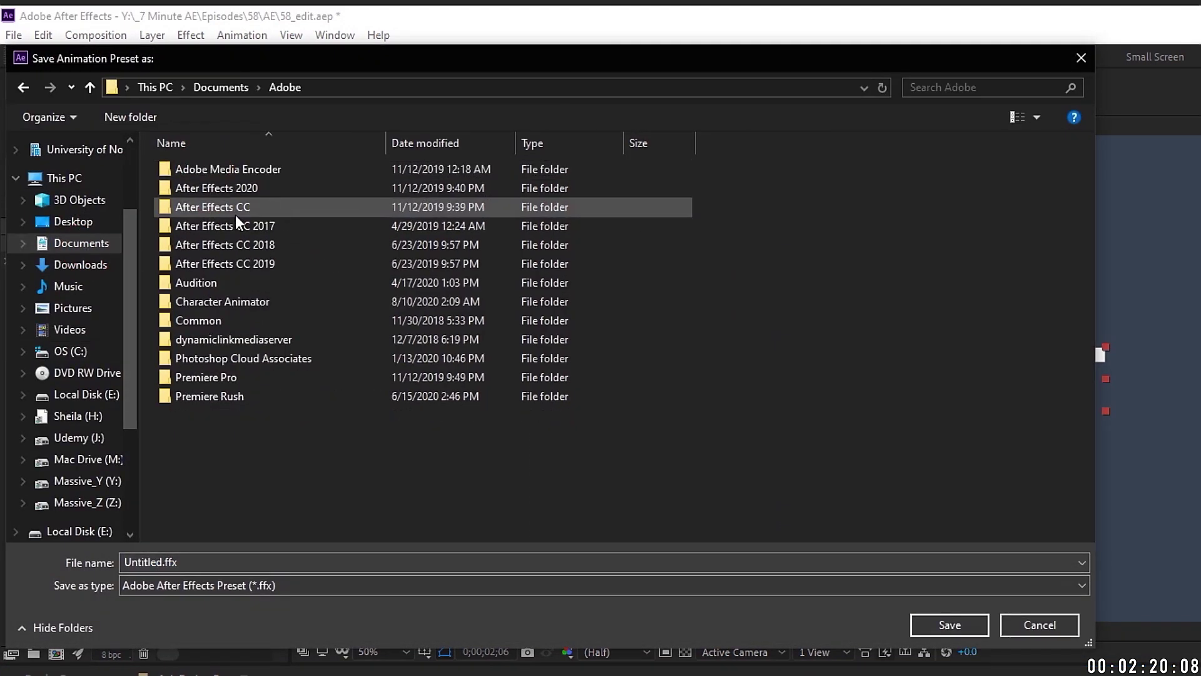
double_click(266, 261)
double_click(207, 188)
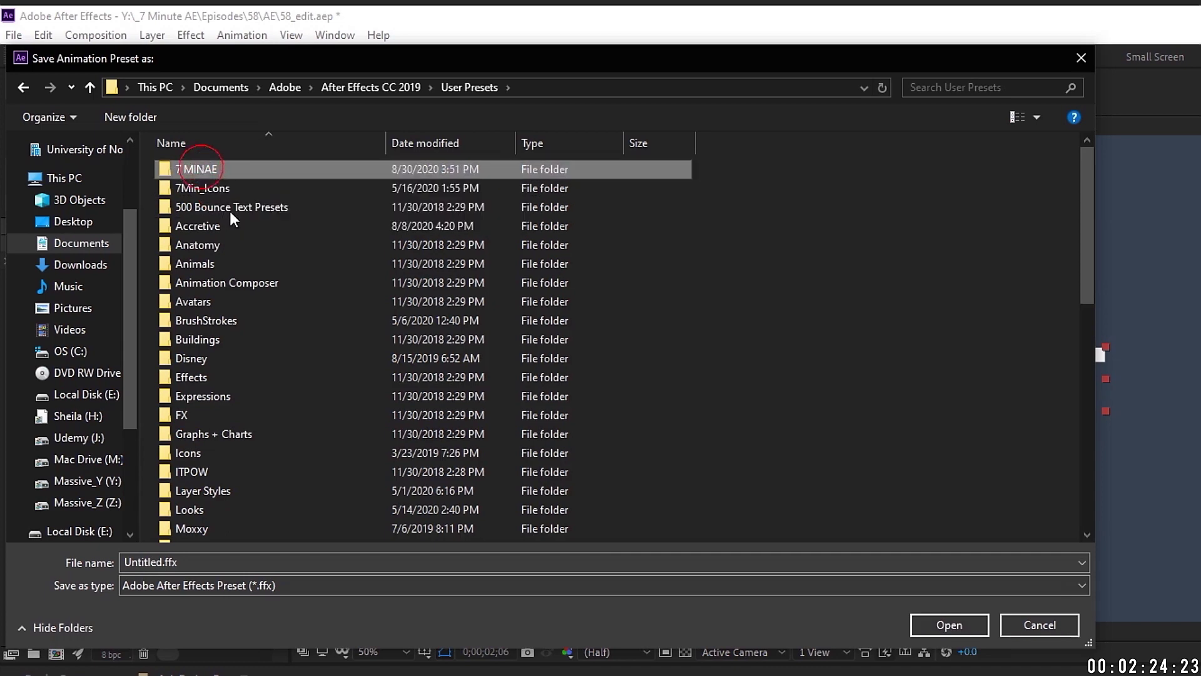
text(A)
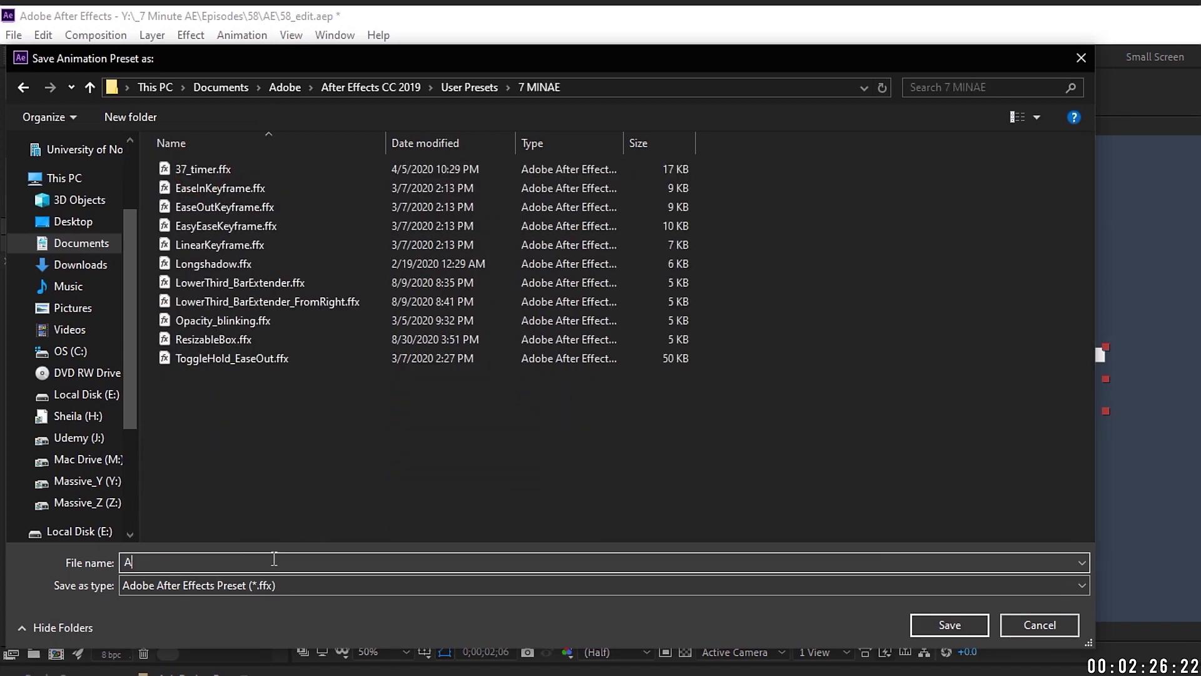
text(nchorPoint_Dynamic)
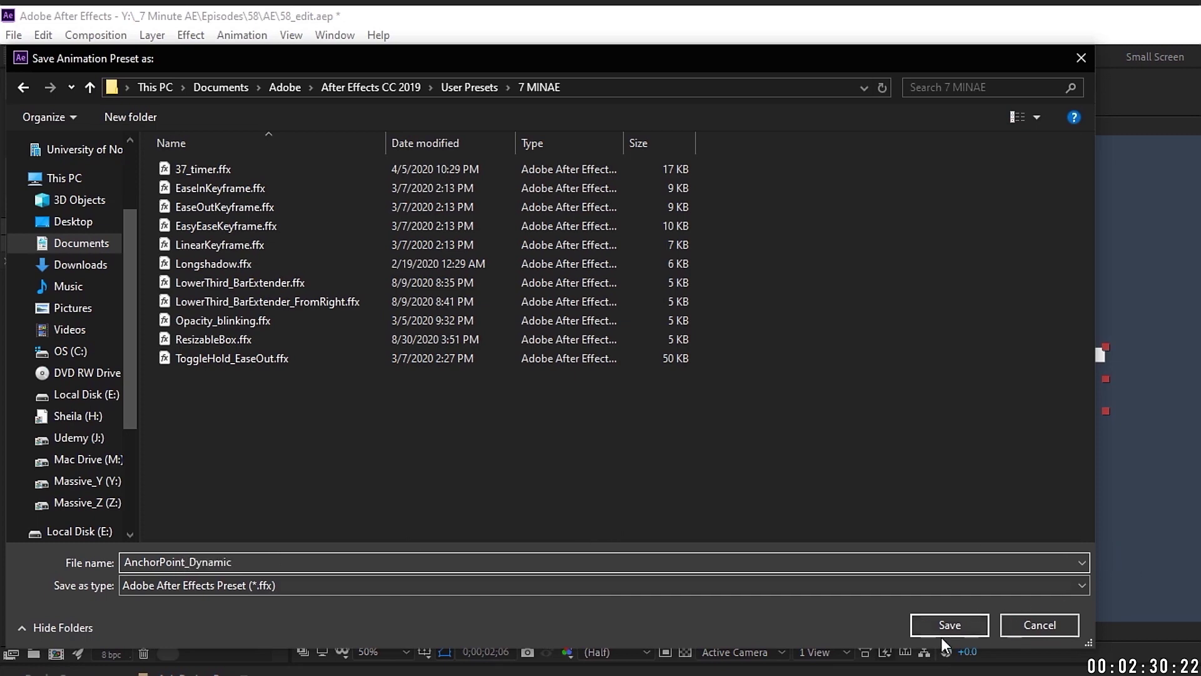
click(949, 625)
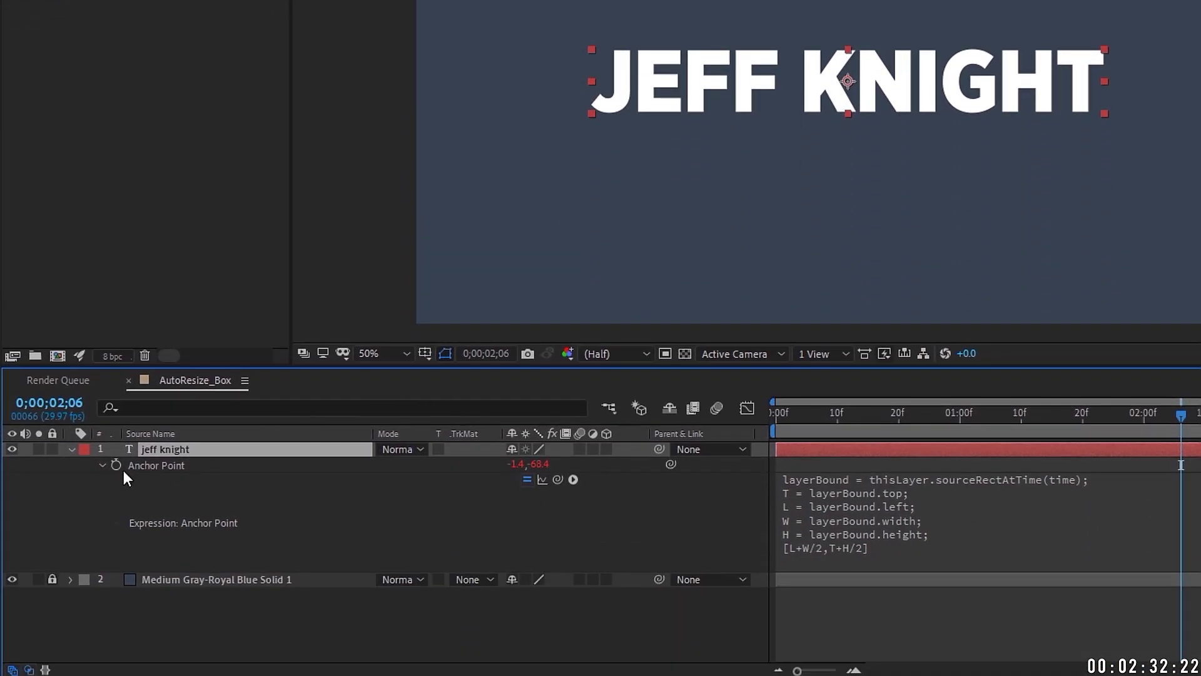
Step: Remove the Anchor Point expression, reapply AnchorPoint_Dynamic found by searching 'AnchorP', and reveal it with E
alt+click(115, 465)
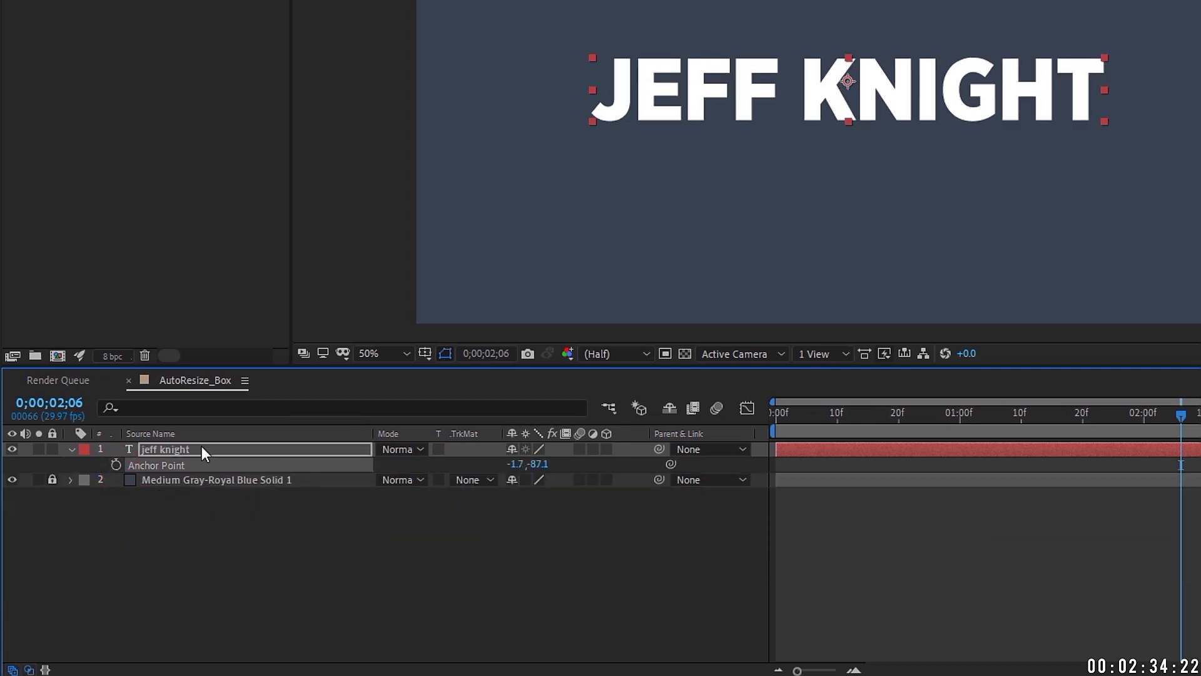
click(846, 87)
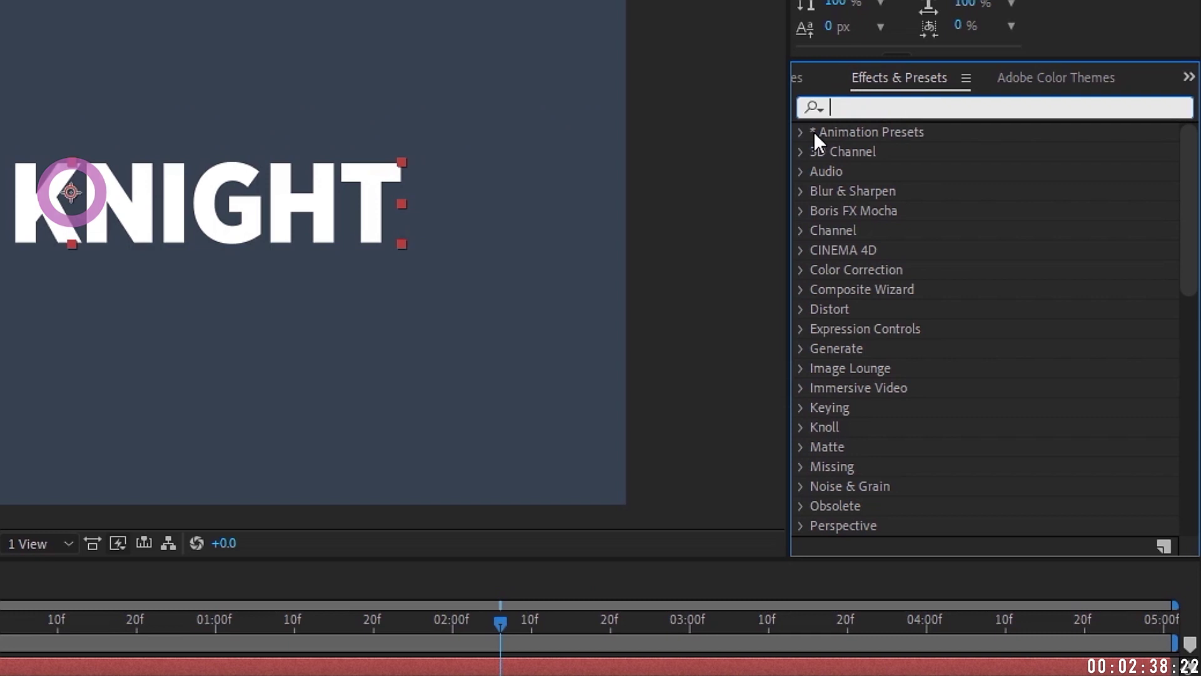
text(AnchorP)
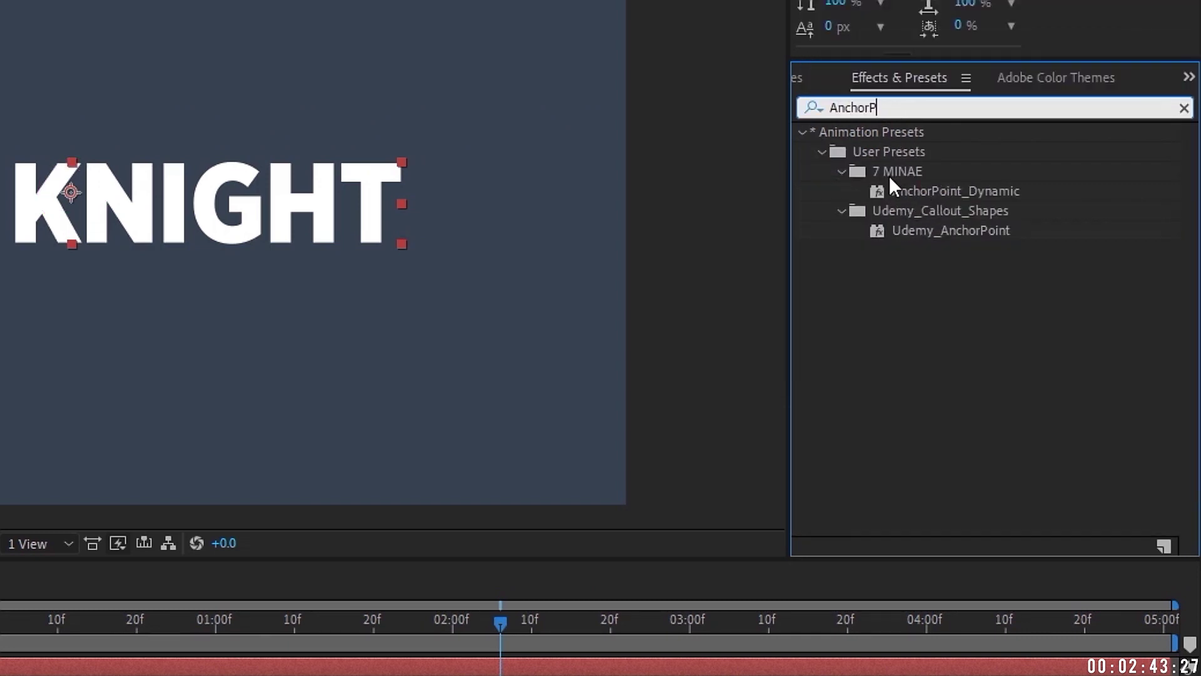
click(932, 191)
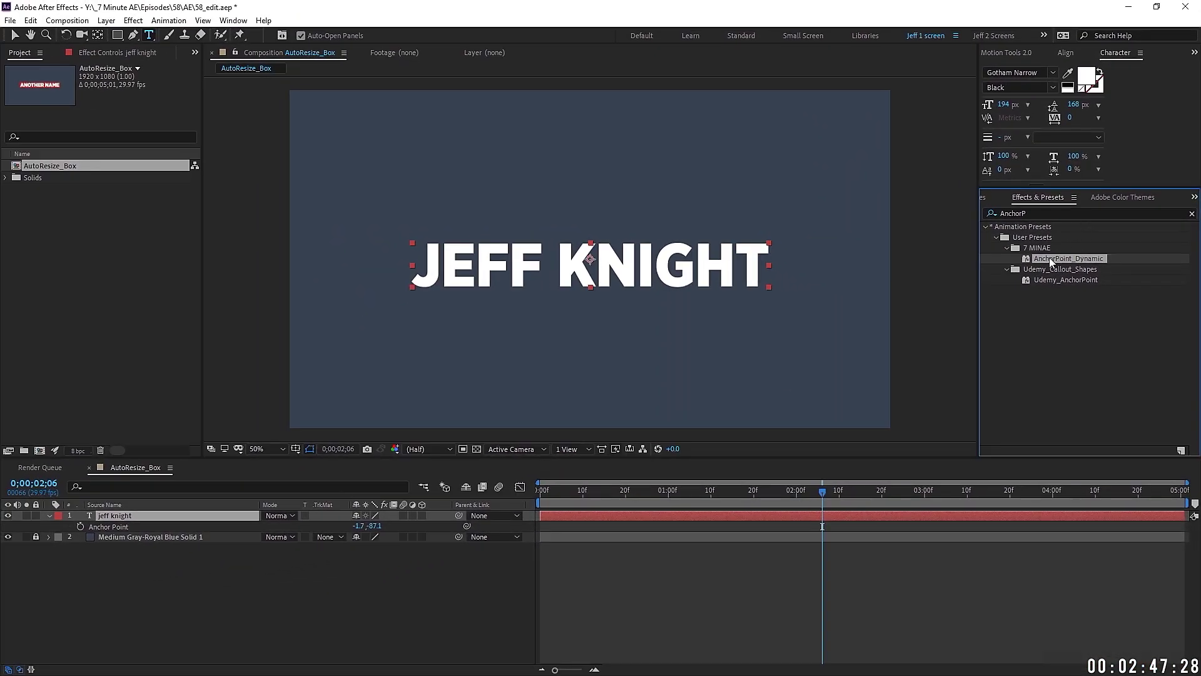
double_click(1050, 261)
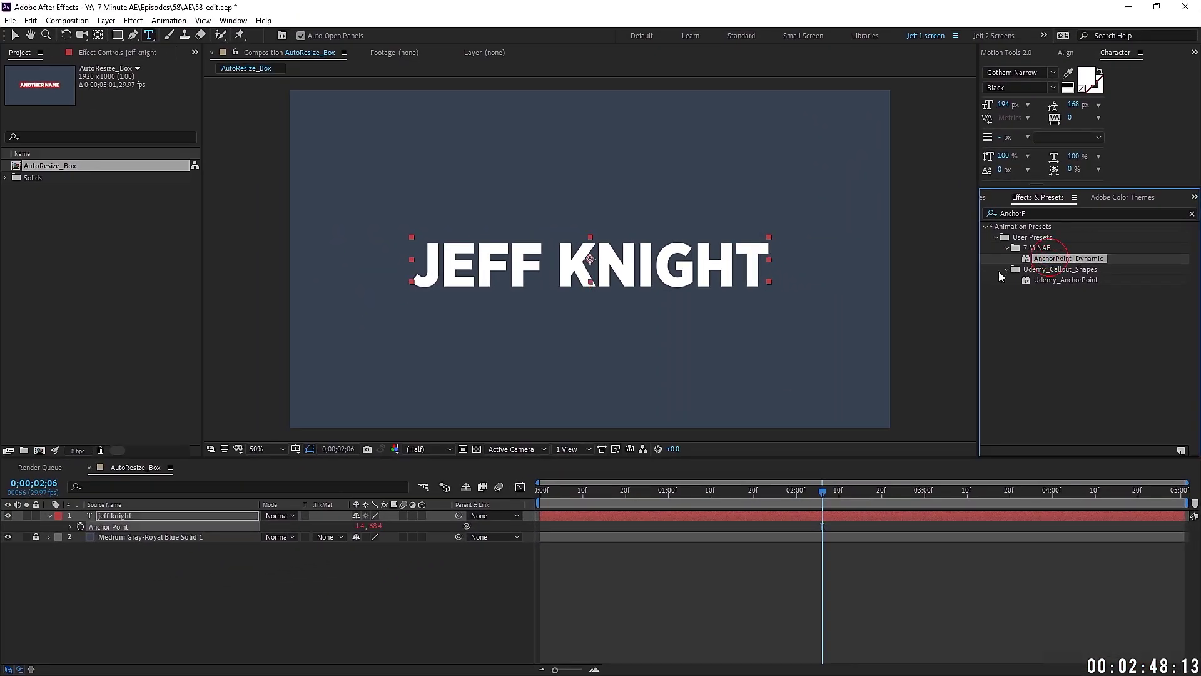
click(150, 517)
key(e)
key(e)
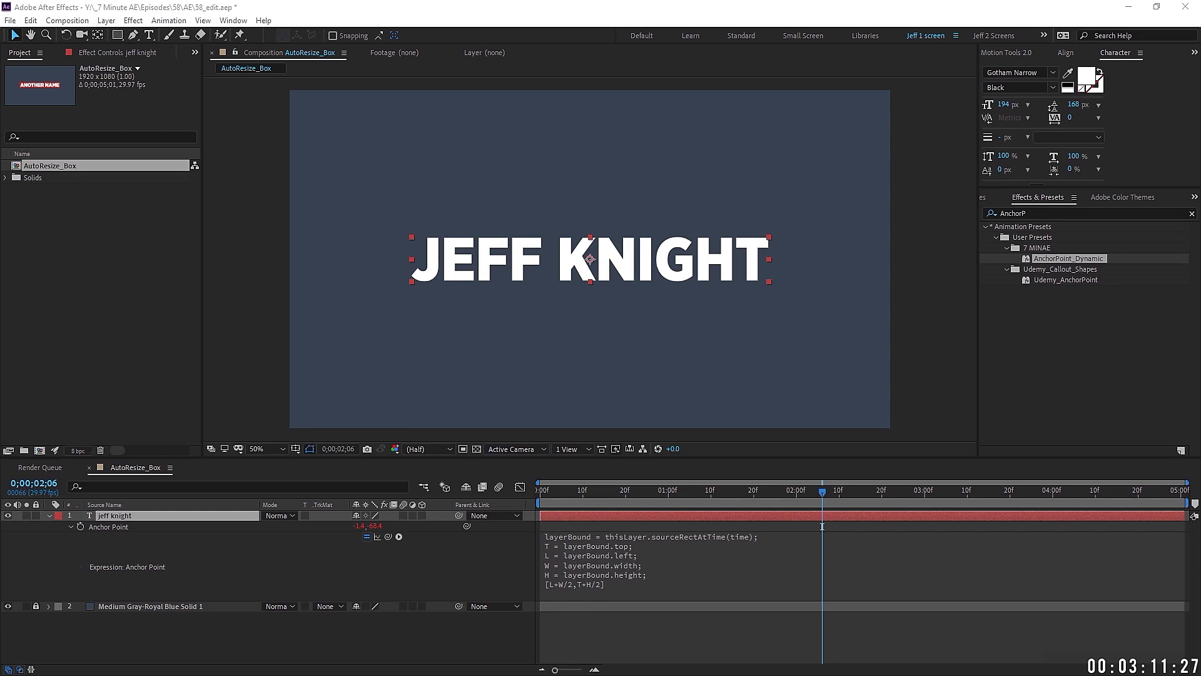
Step: Create Shape Layer 1 containing a rectangle path with a dark red #8D1414 fill
click(106, 20)
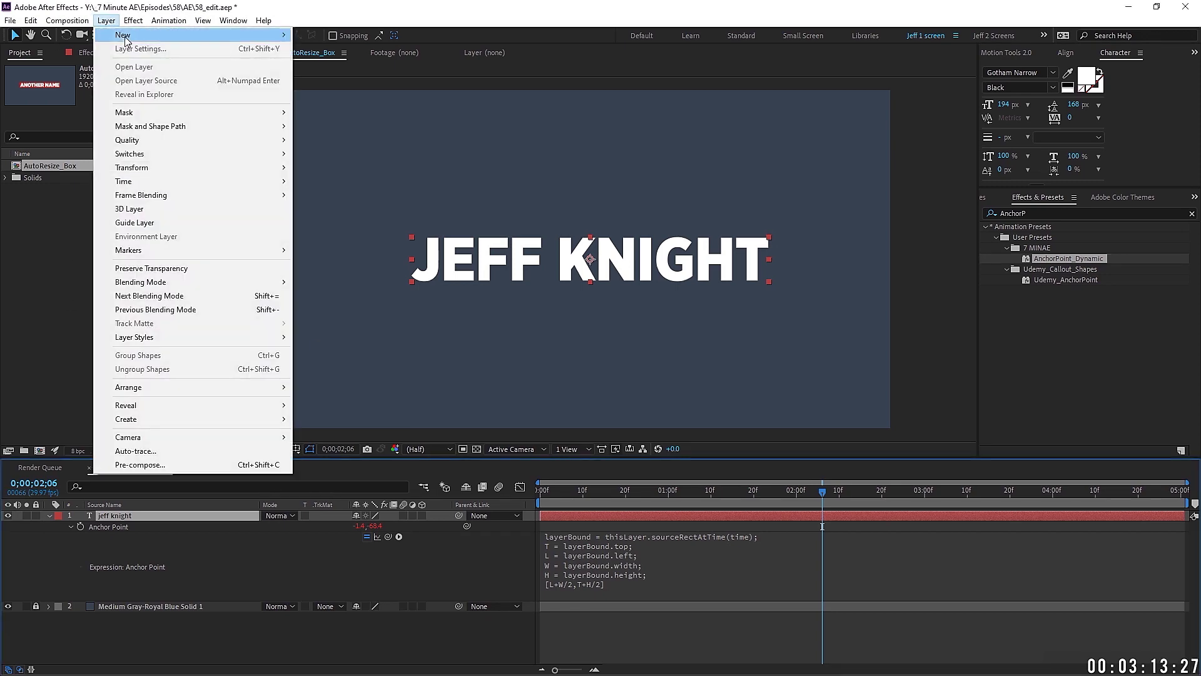
mouse_move(125, 35)
click(330, 104)
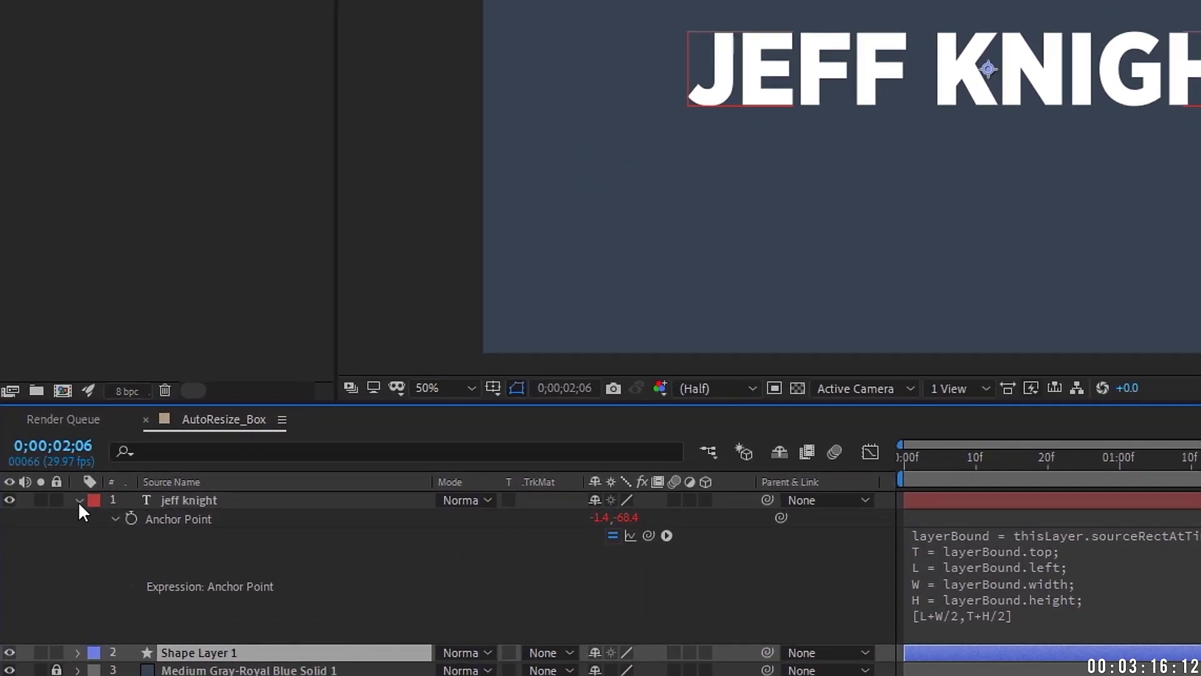
click(78, 500)
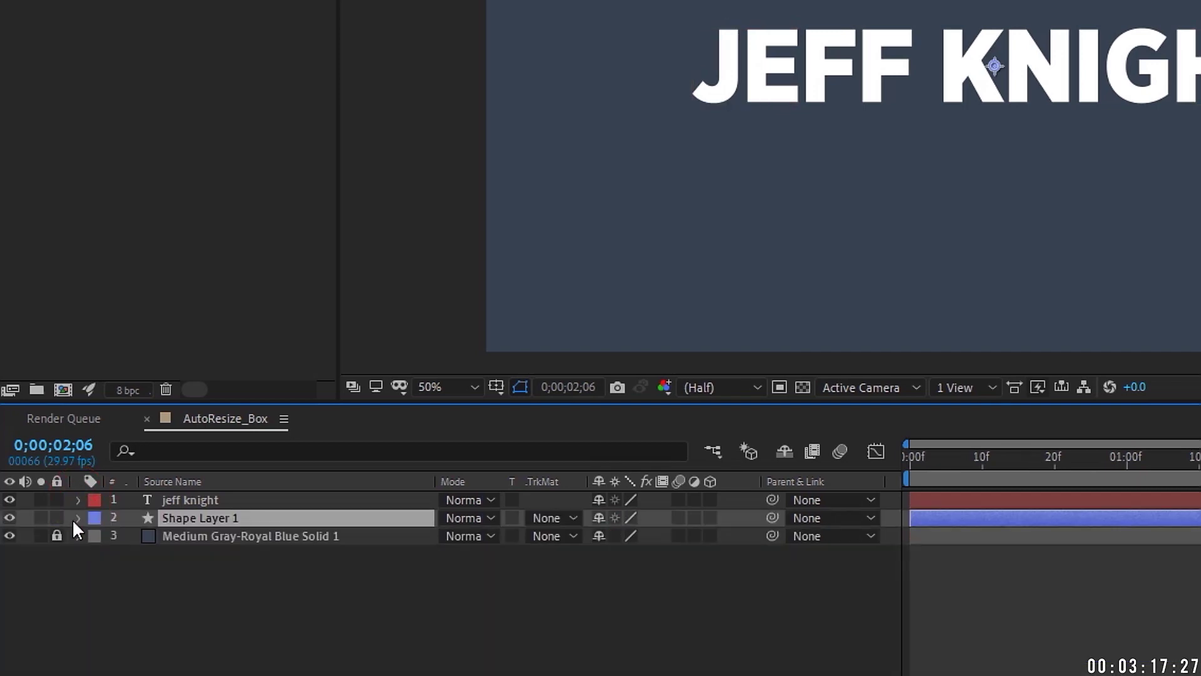
click(78, 518)
click(749, 536)
click(838, 105)
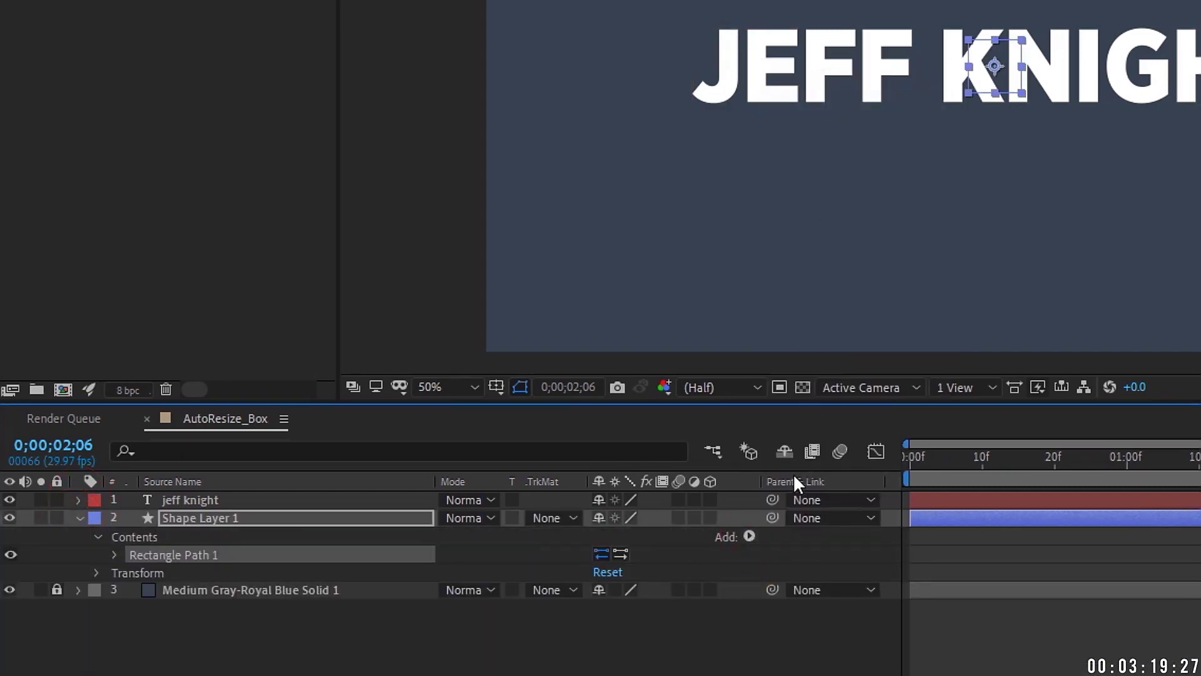
click(749, 536)
click(801, 203)
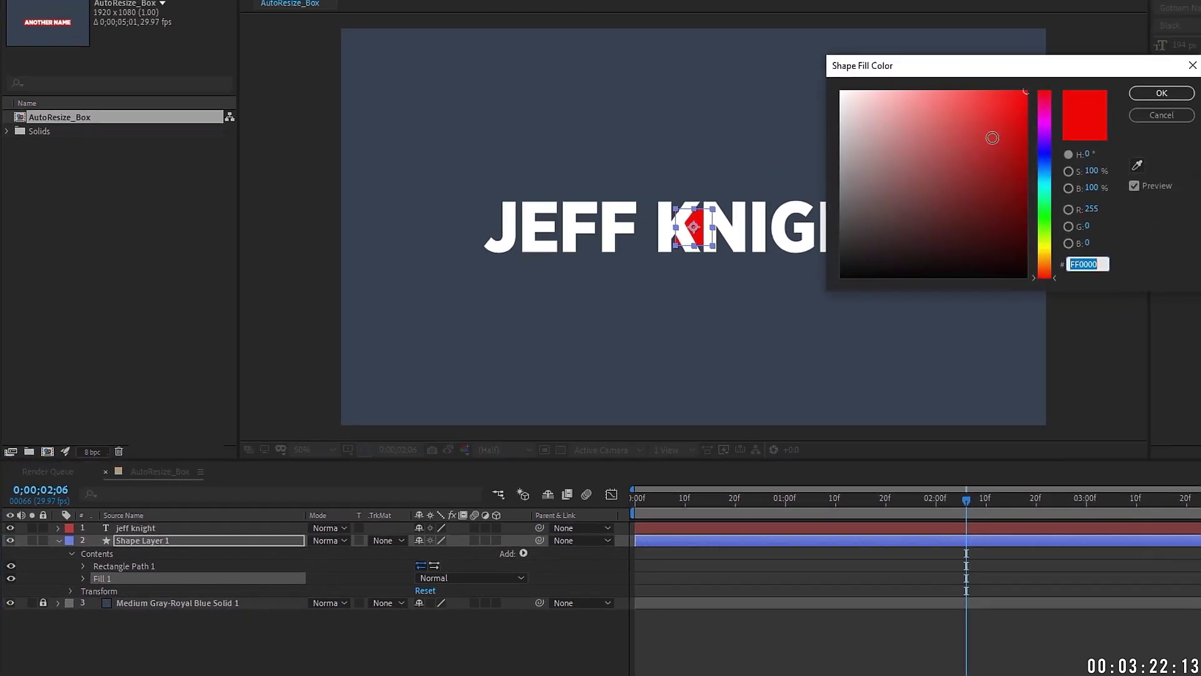
drag(995, 175, 993, 177)
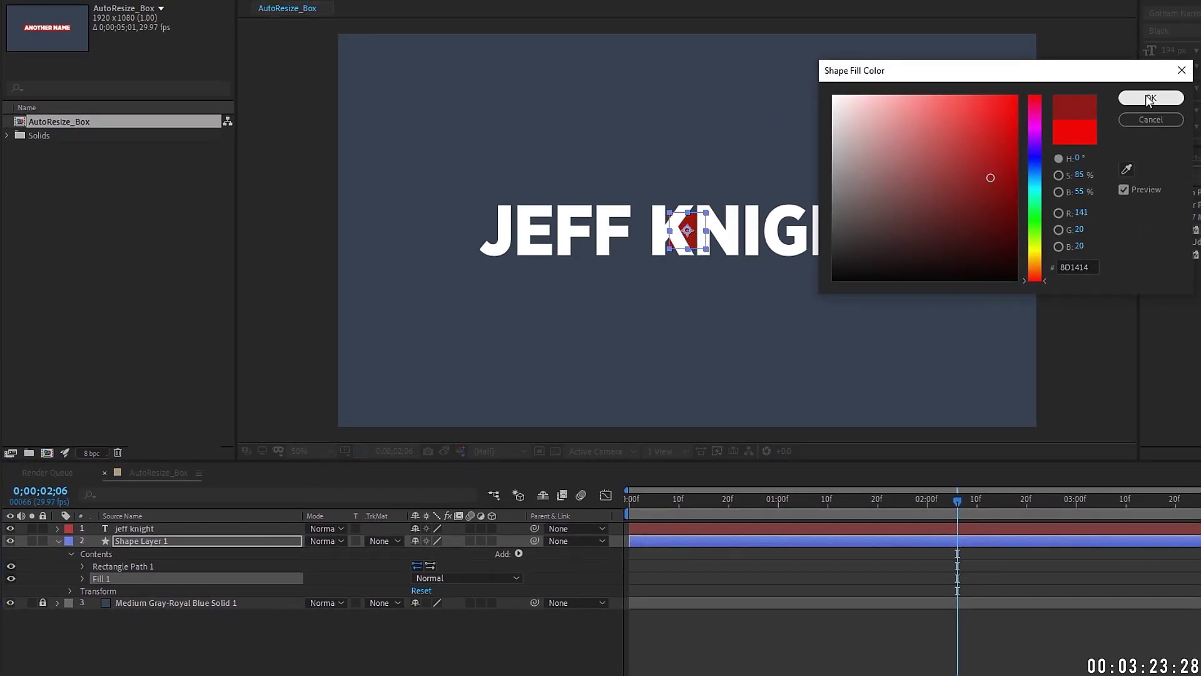
click(1161, 92)
Step: Expand Rectangle Path 1 and start an expression on its Size
click(82, 566)
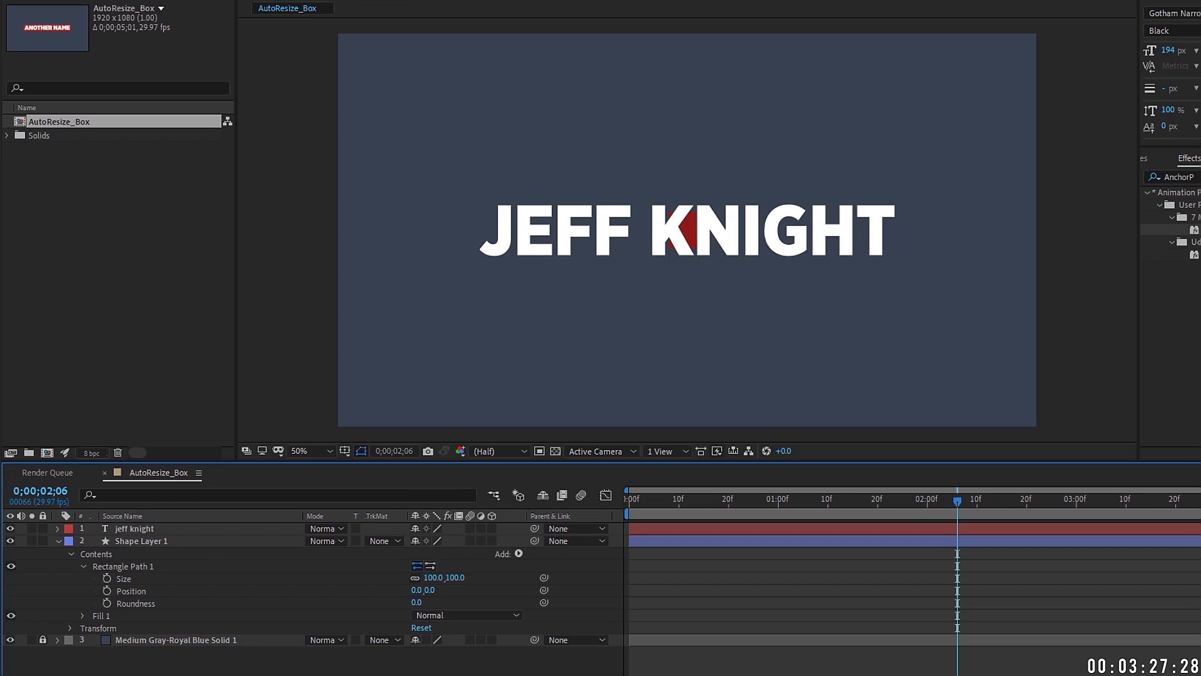
click(118, 550)
click(129, 565)
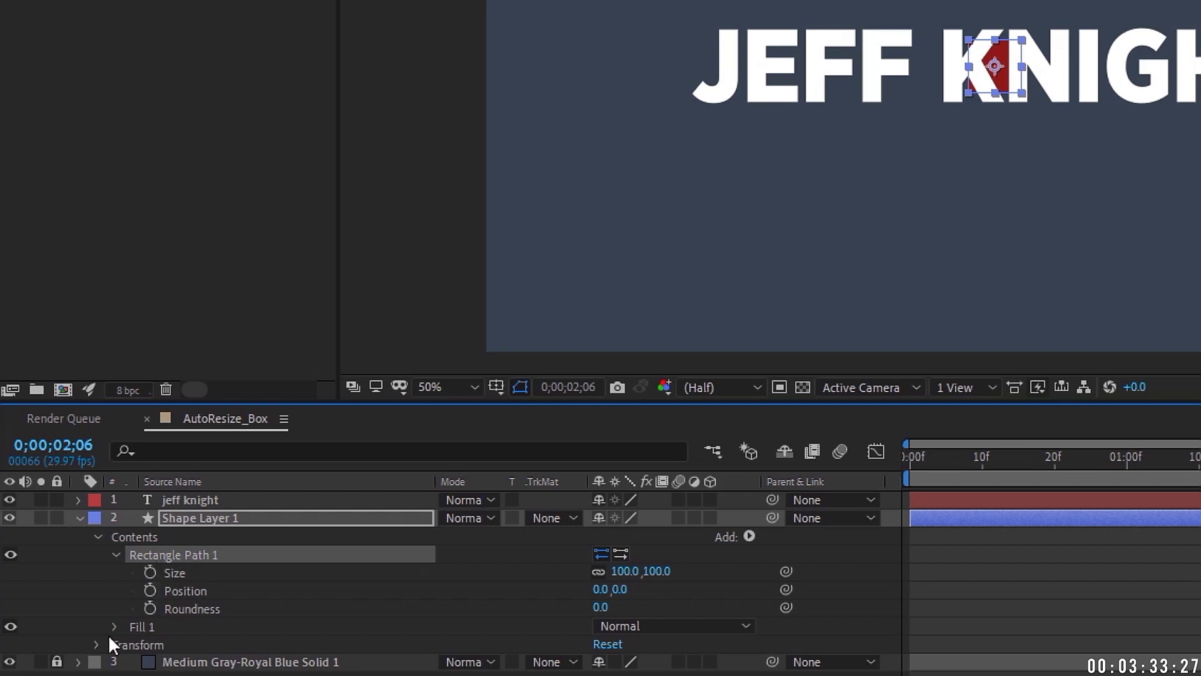
click(96, 645)
click(94, 647)
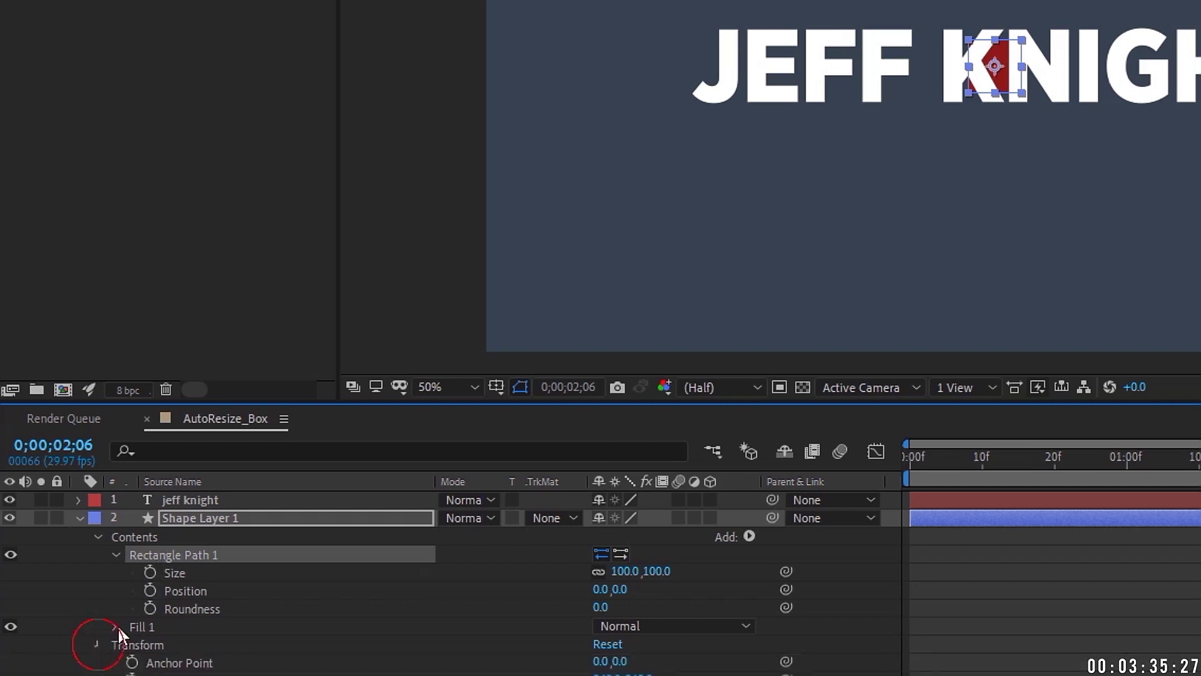
alt+click(150, 573)
Step: Define s as the pickwhipped name text layer and w as s.sourceRectAtTime().width
text(s)
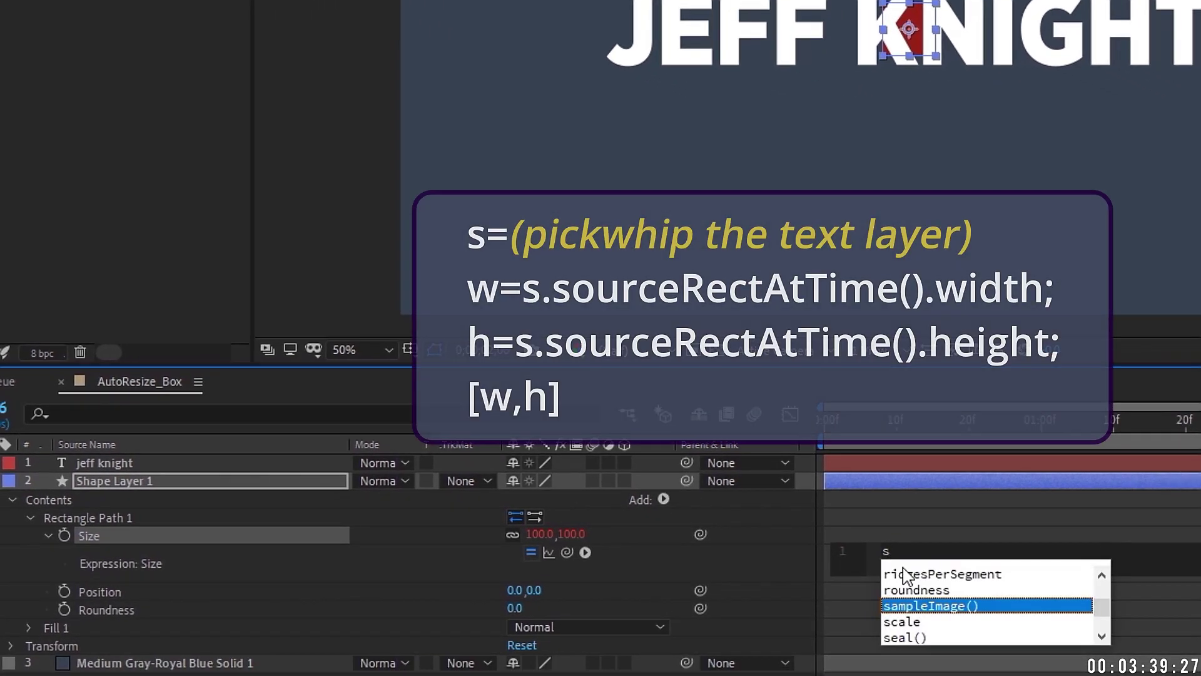
text(=)
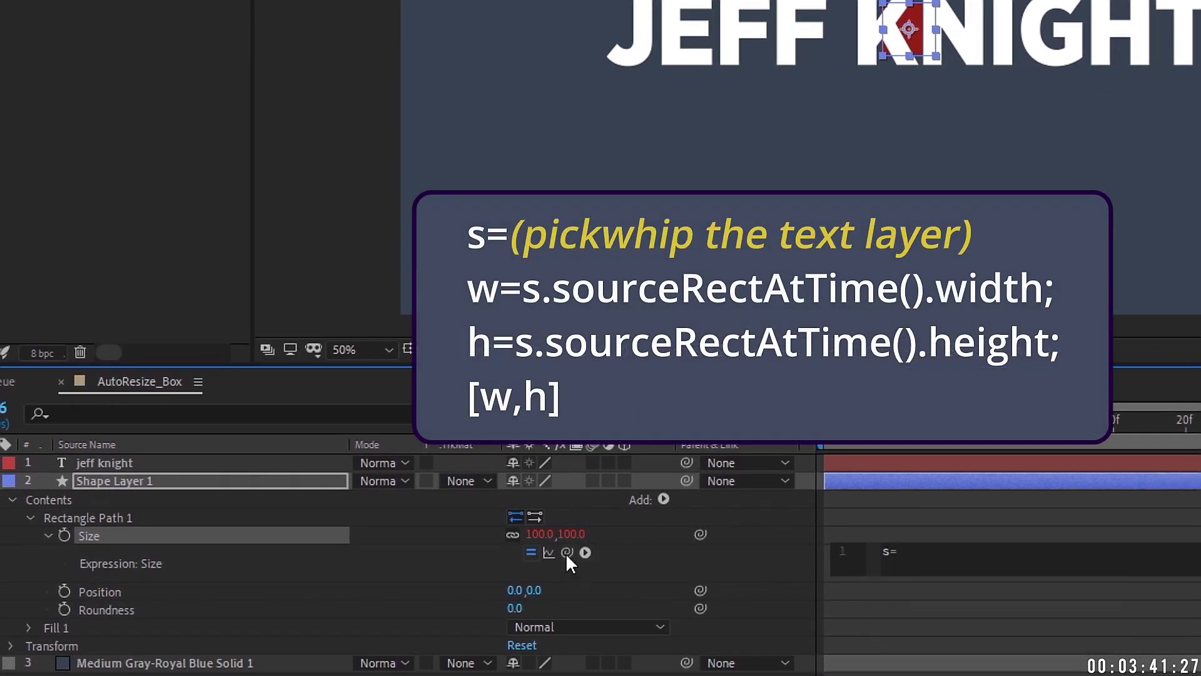
drag(567, 551, 104, 463)
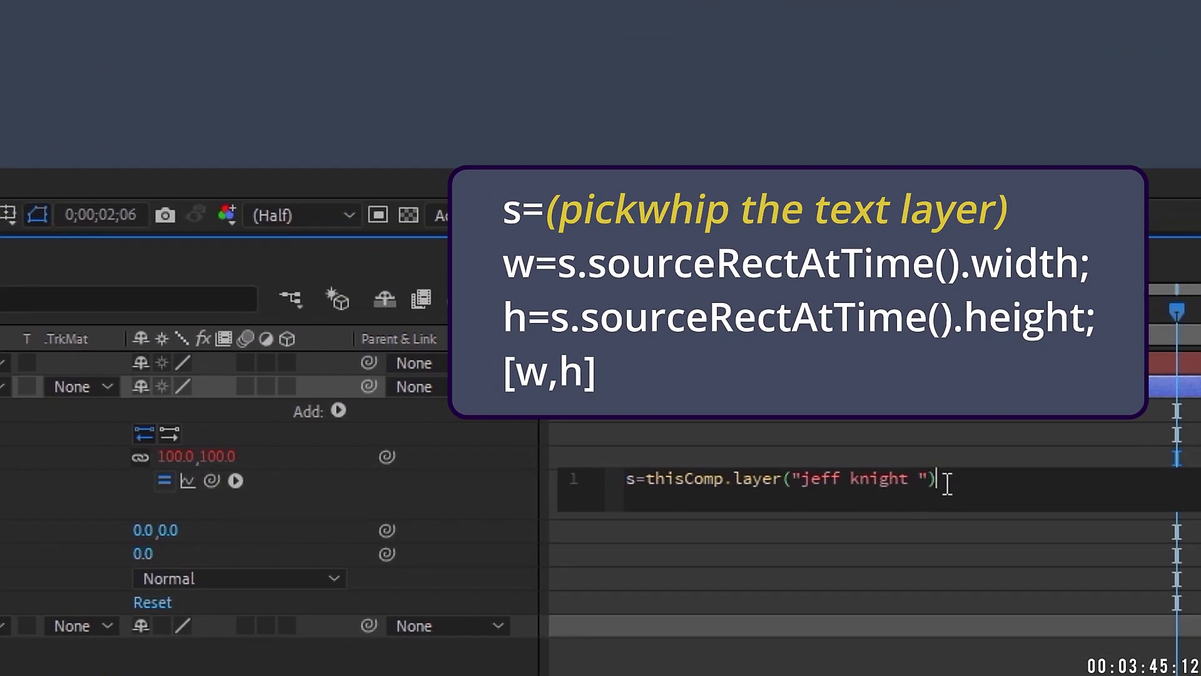
key(Return)
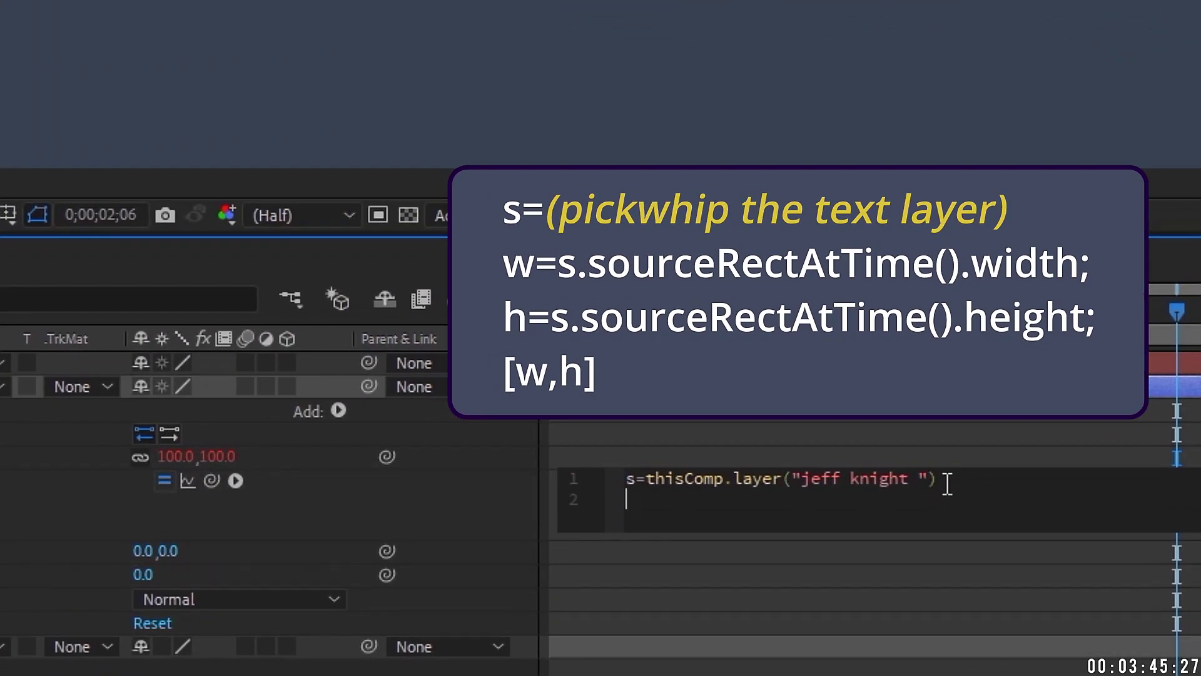
text(w=s.source)
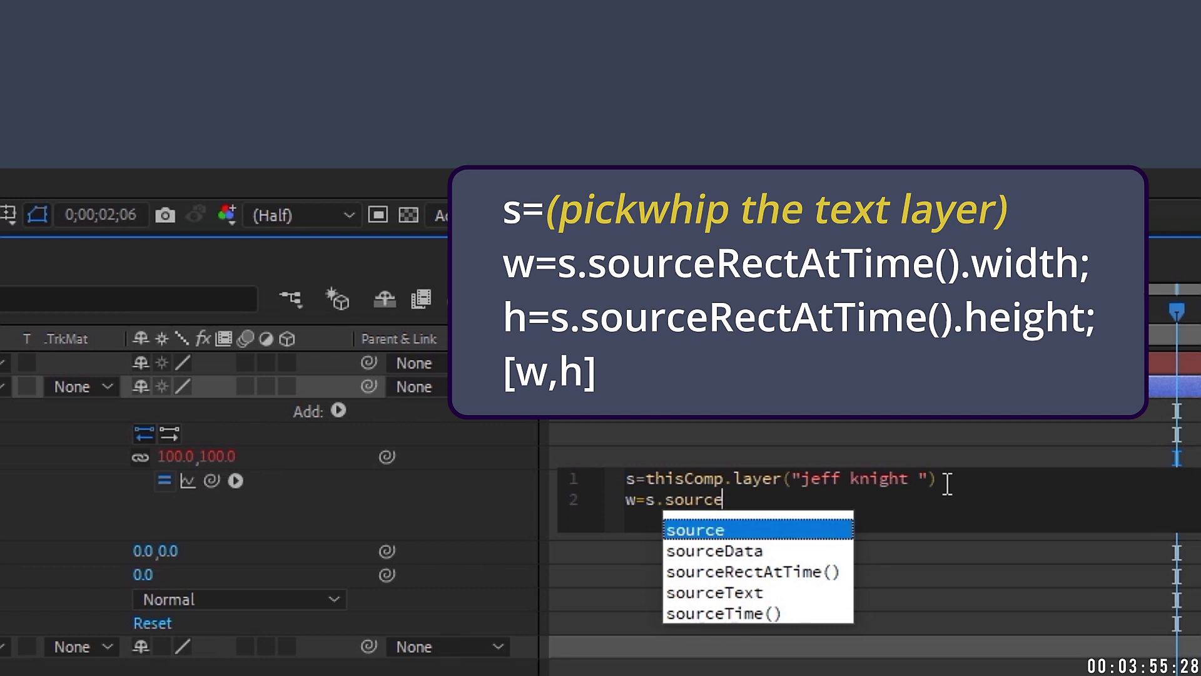
key(Down)
key(Down)
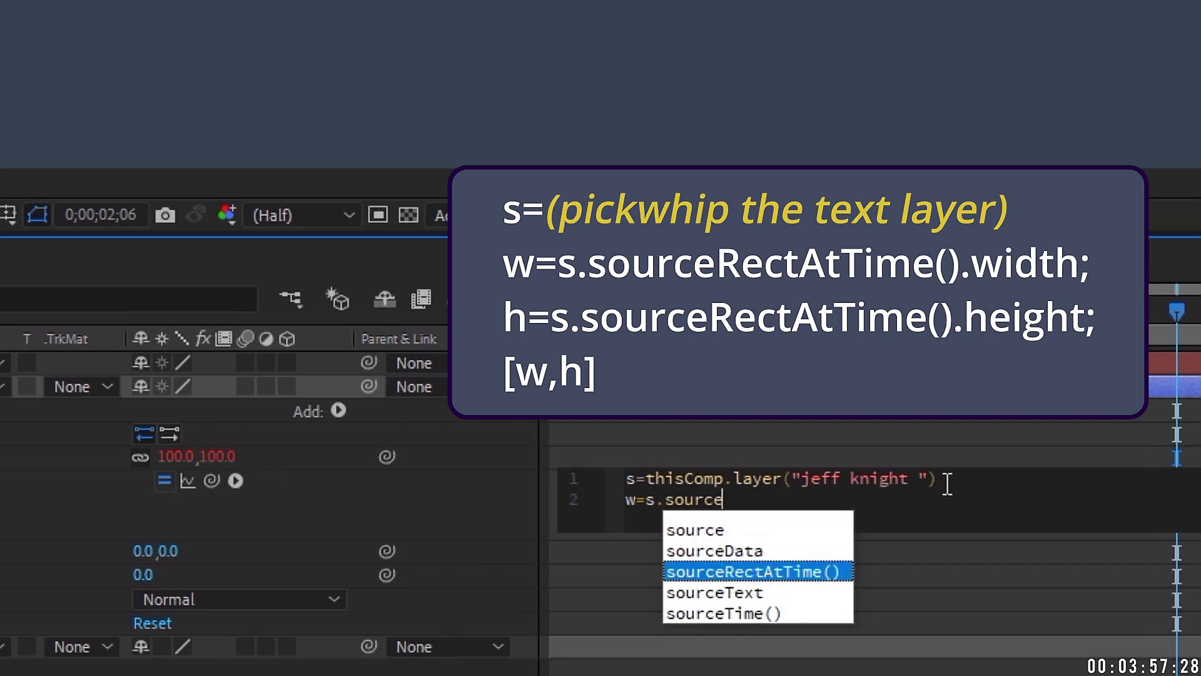
key(Return)
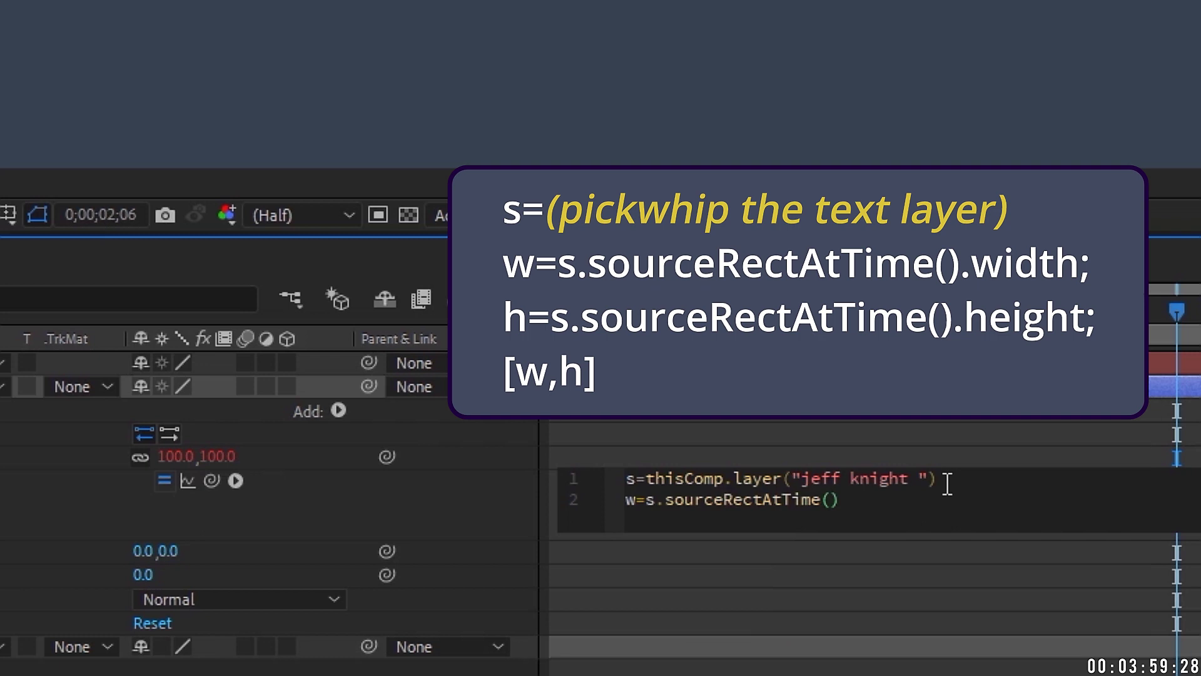
text(.width;)
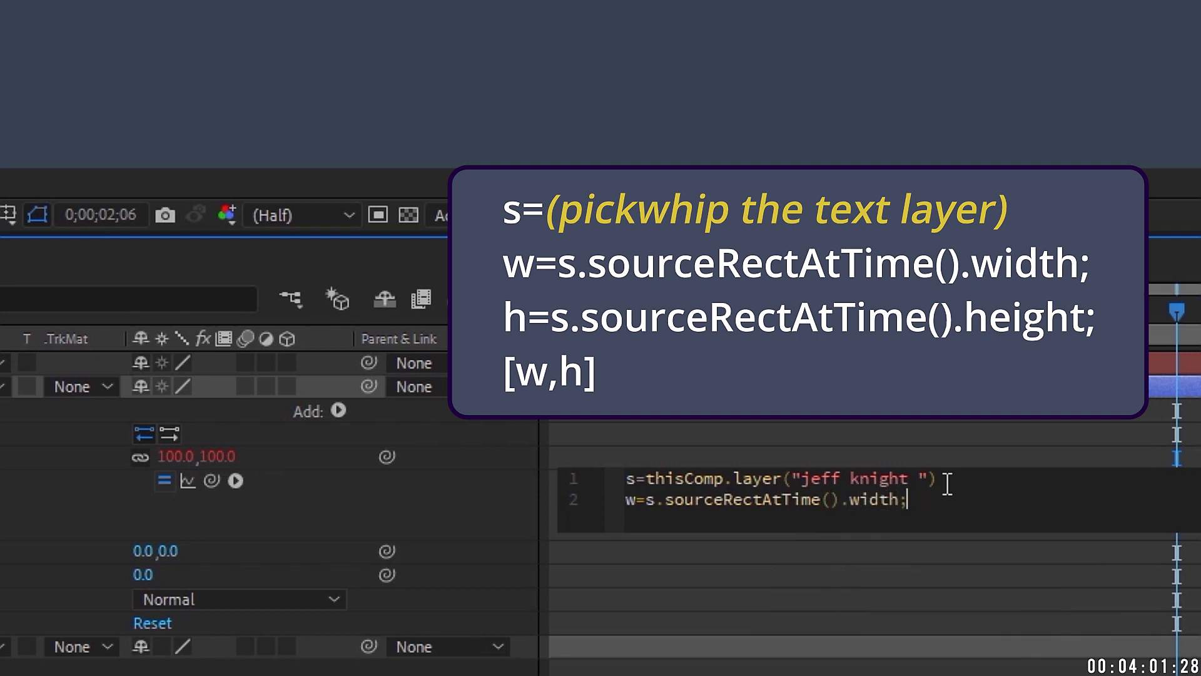
Step: Add h as s.sourceRectAtTime().height and return [w,h]
key(Return)
text(h)
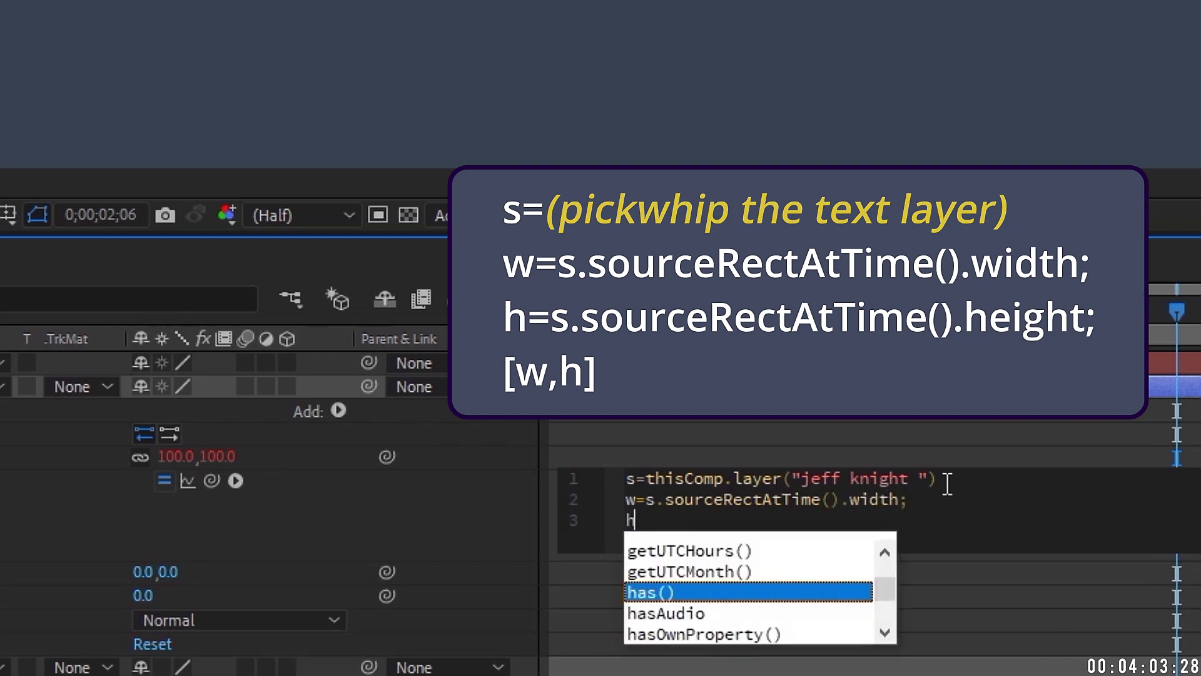
text(=s.sour)
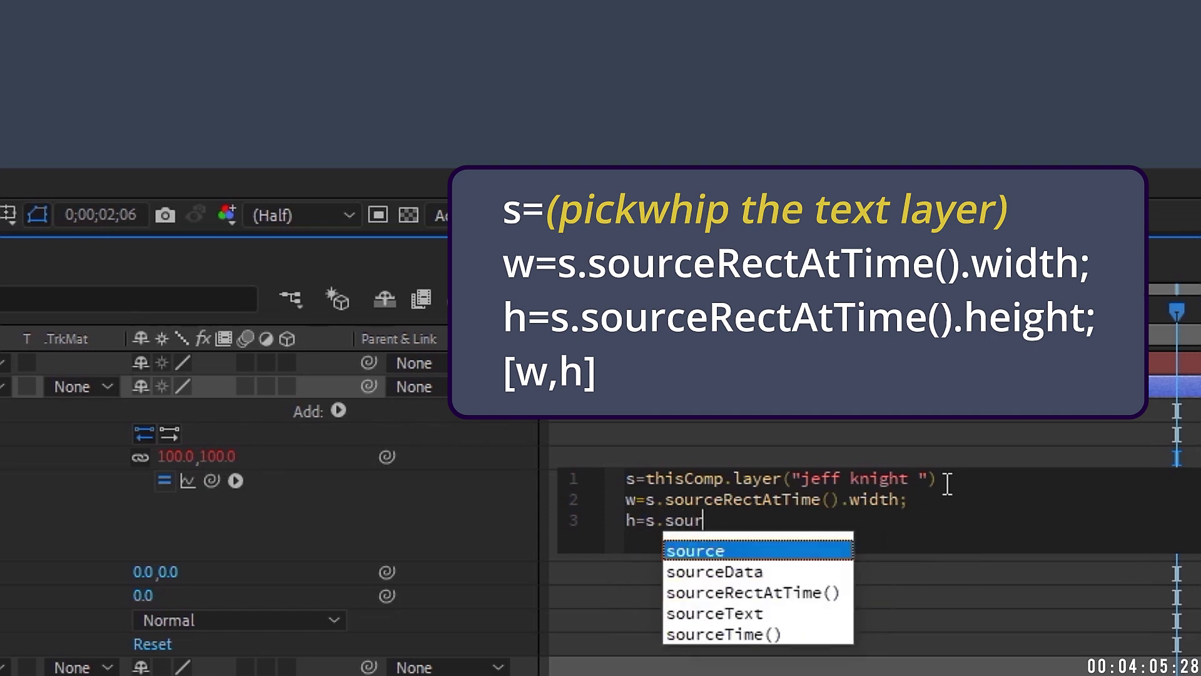
key(Down)
key(Down)
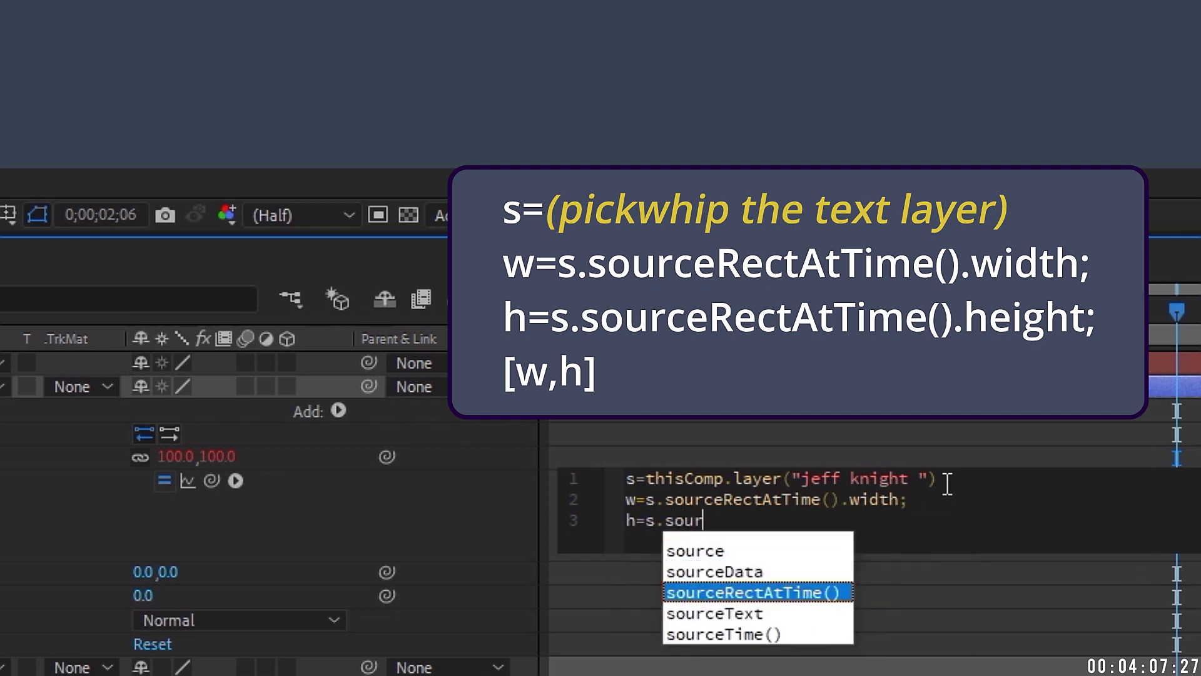
key(Return)
text(.height;)
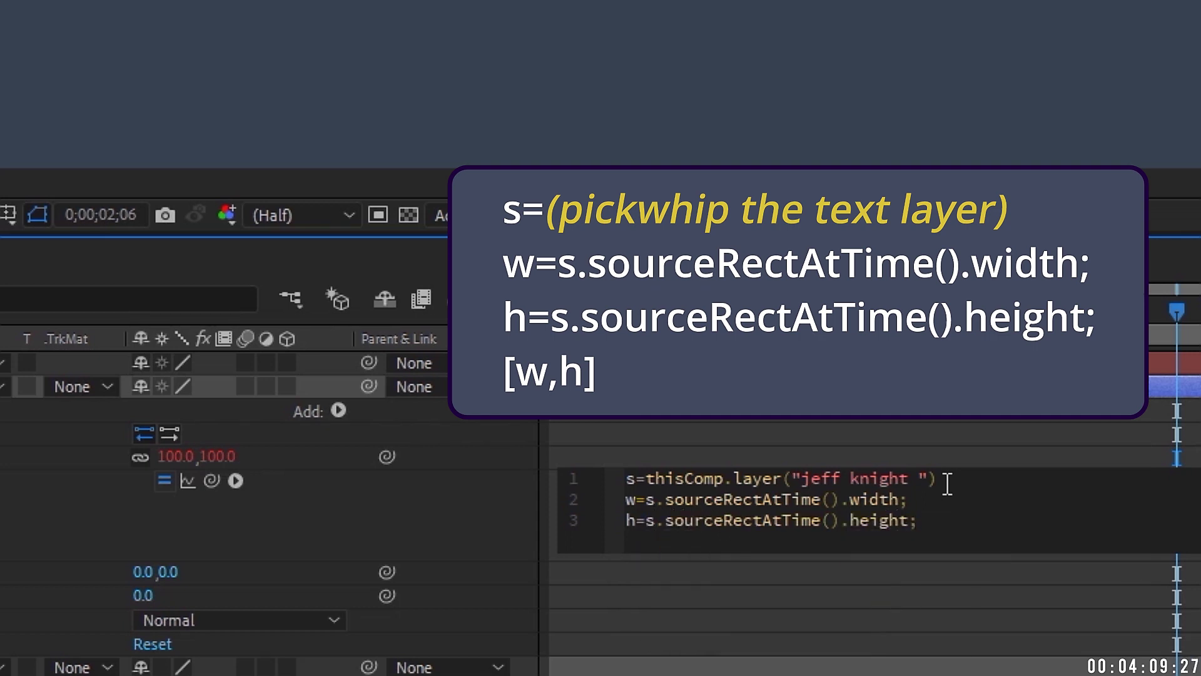
key(Return)
text([)
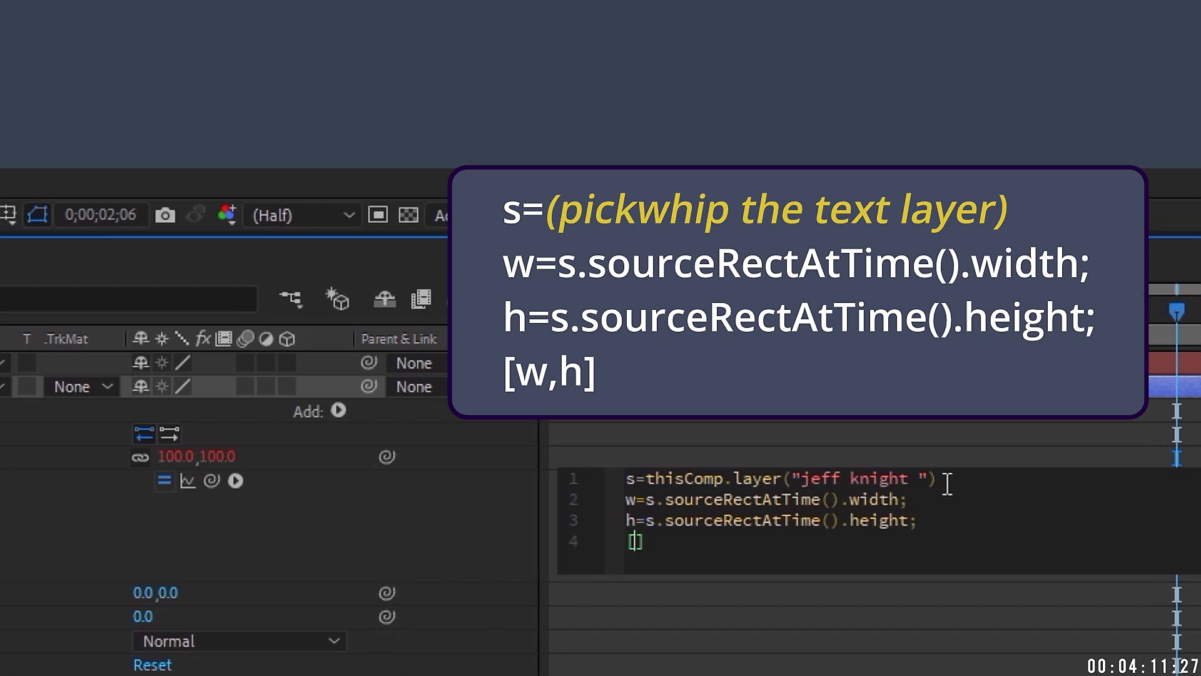
text(w,h)
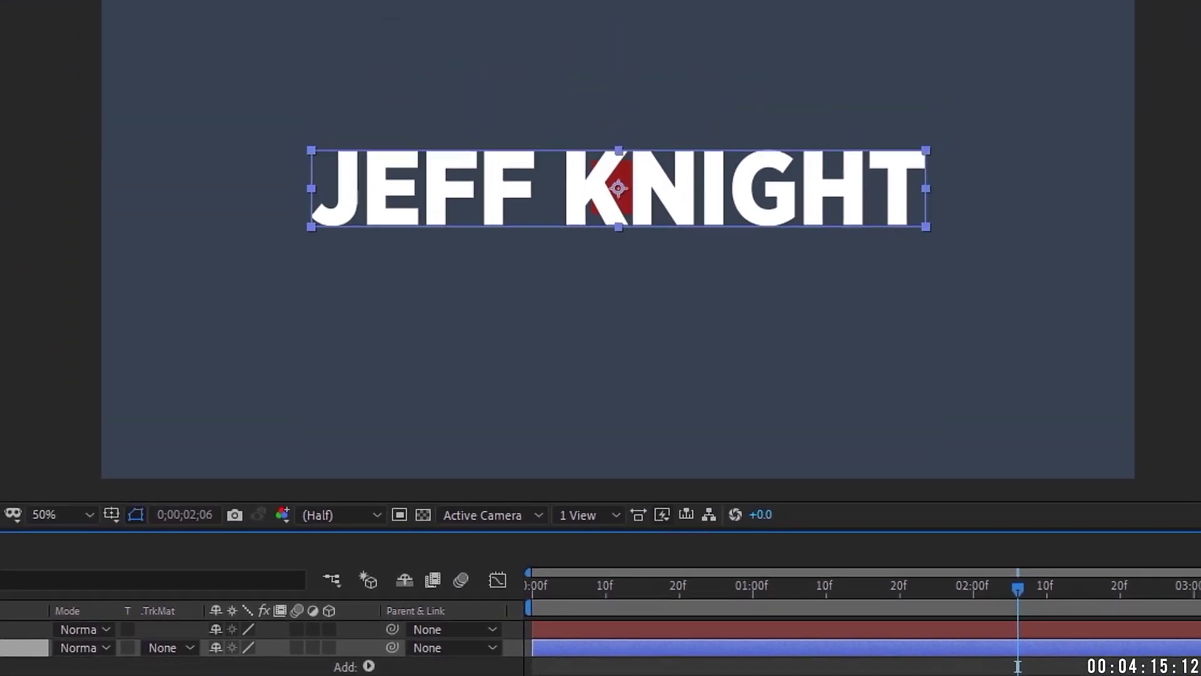
Step: Commit the Size expression and view the red box behind the title at 100% Full resolution
click(399, 360)
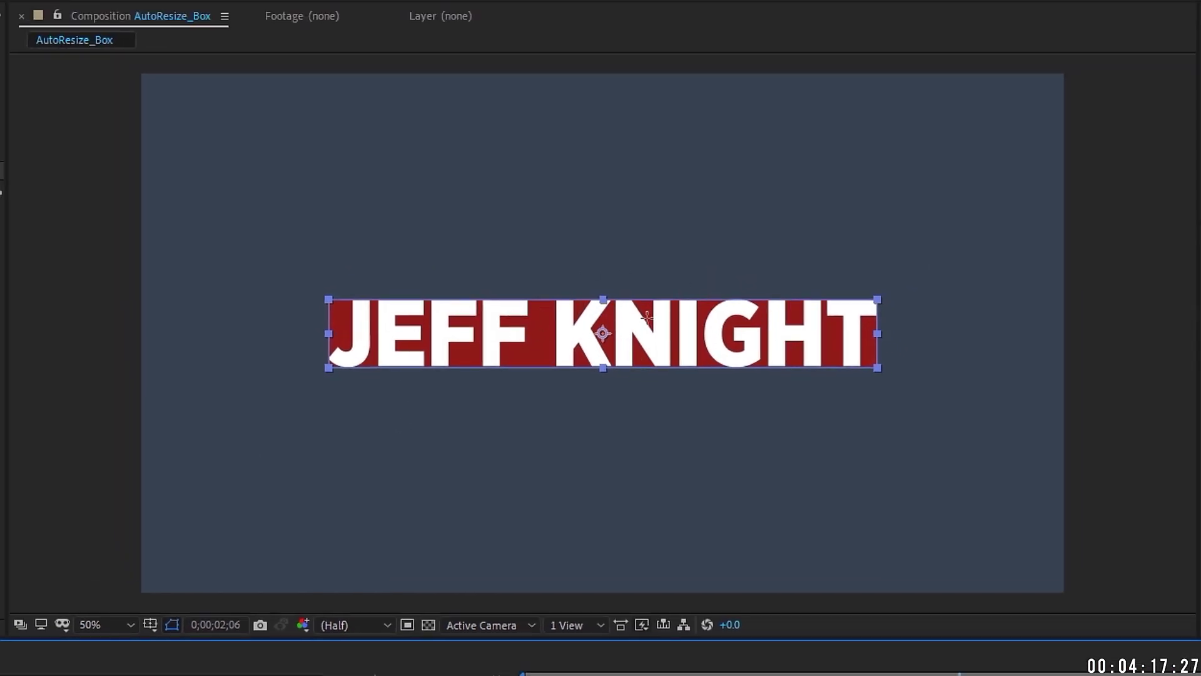
key(slash)
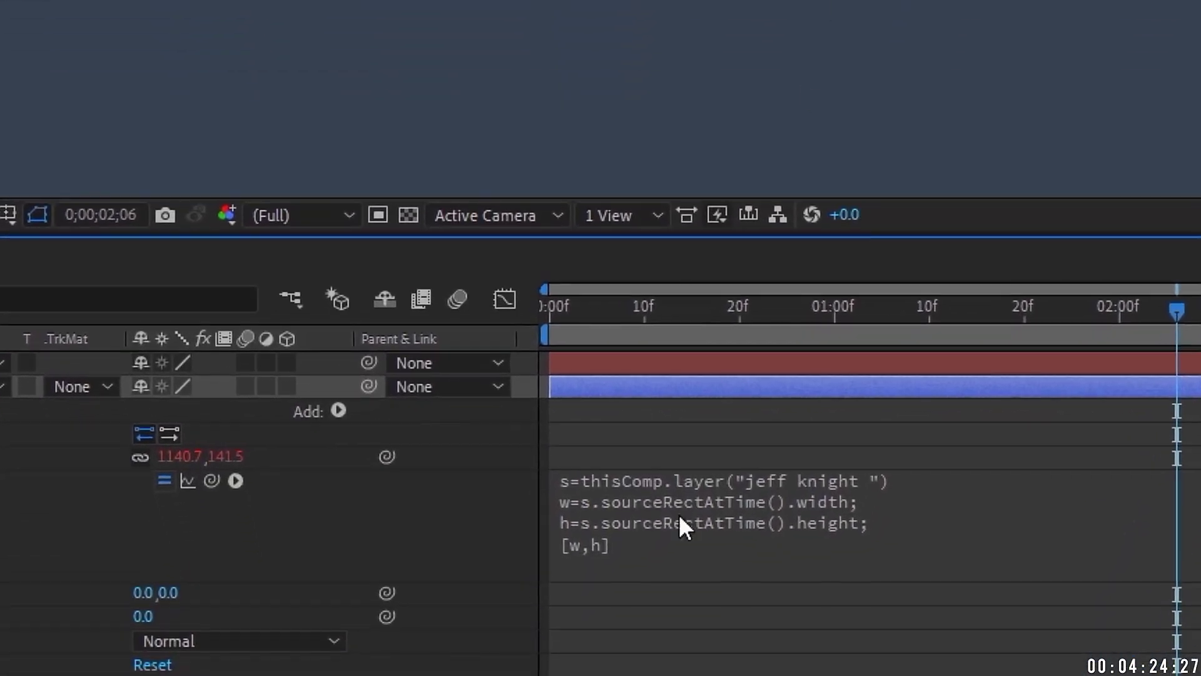
Step: Try padding the Size expression to [w+50,h+50], then undo it back to [w,h]
click(680, 514)
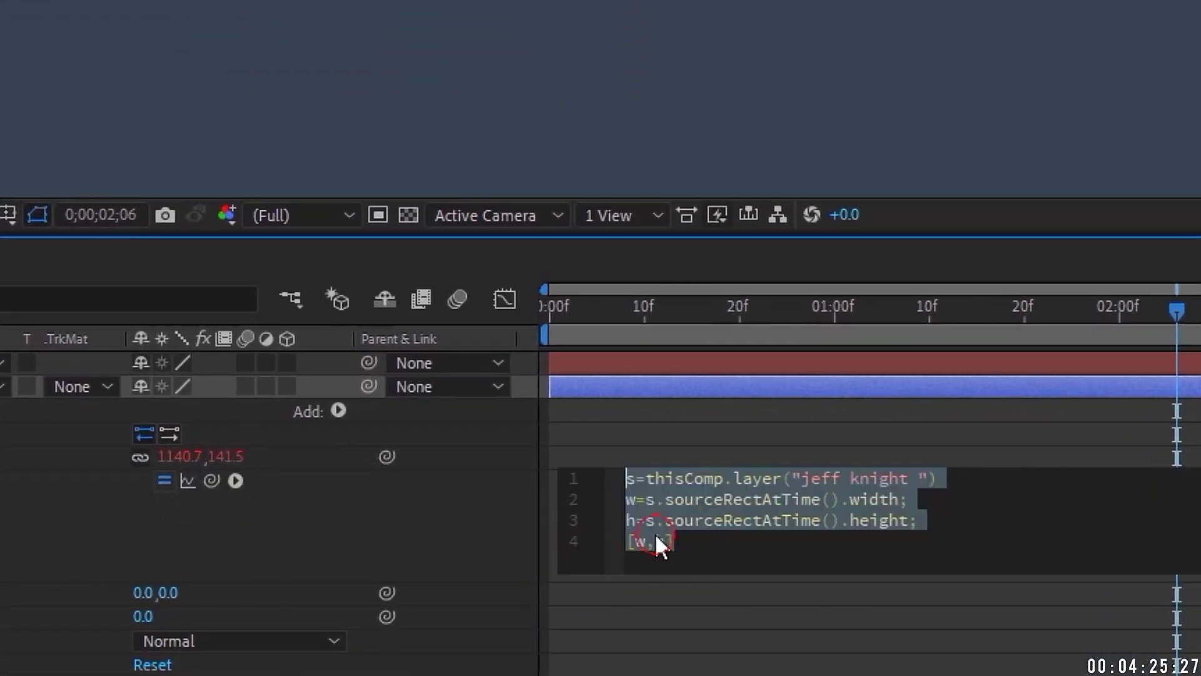
click(654, 540)
text(+)
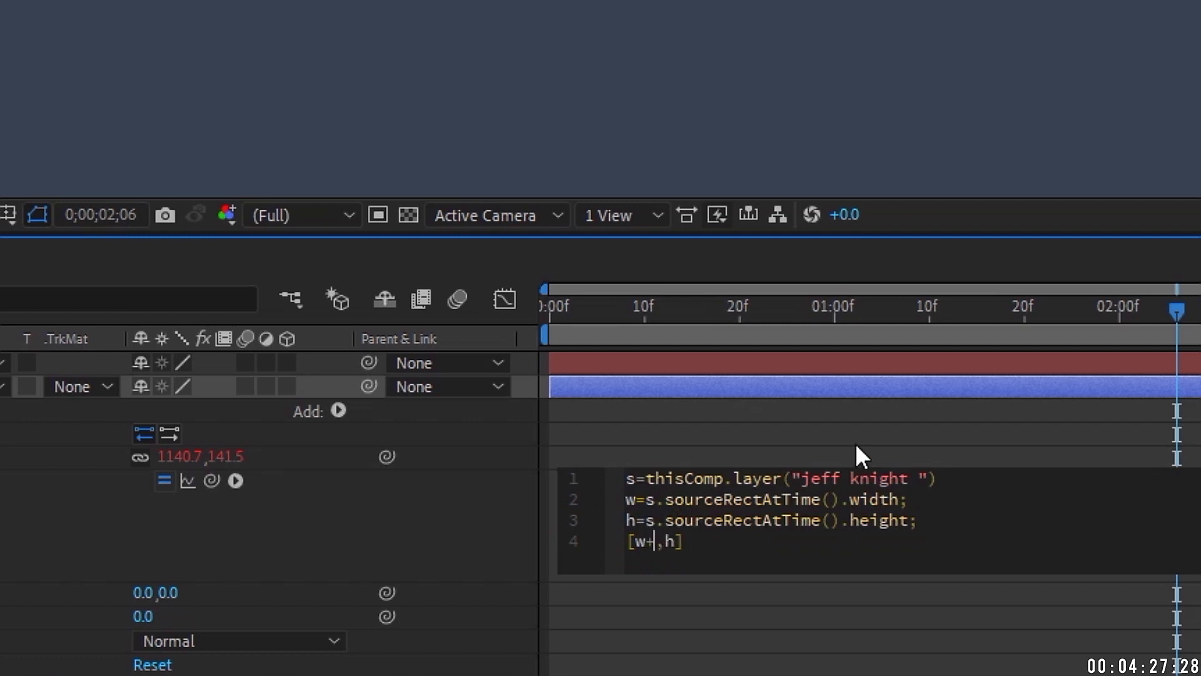
text(50)
key(Right)
key(Right)
text(+50)
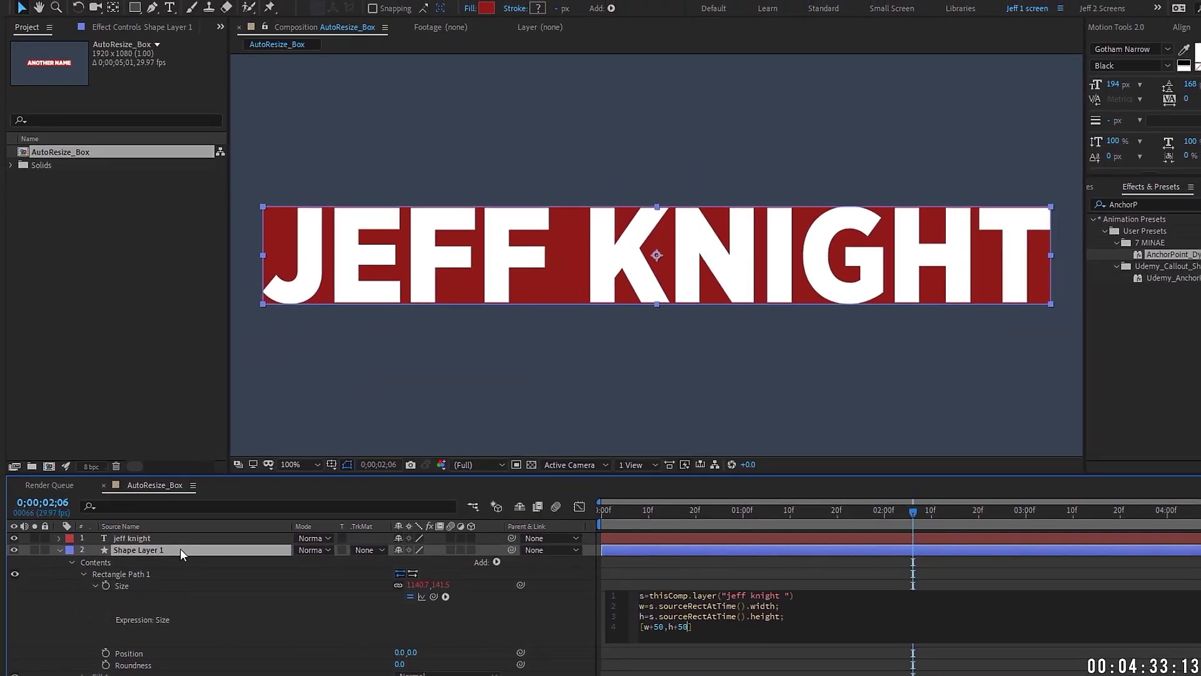
click(180, 550)
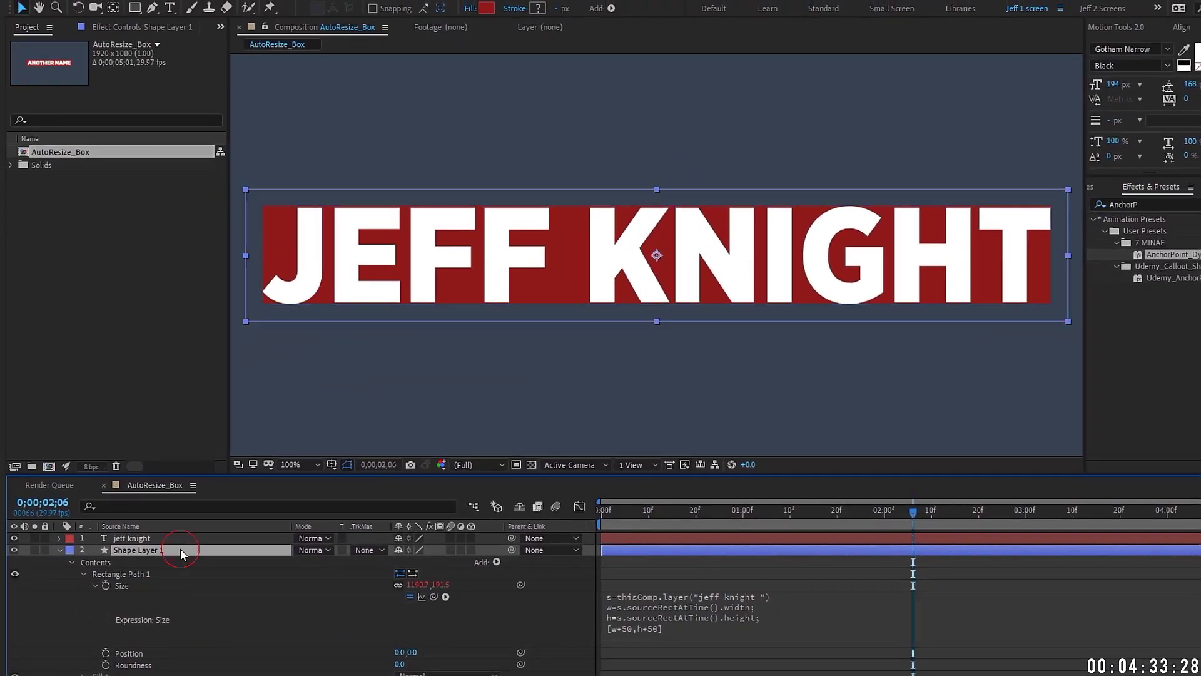
key(comma)
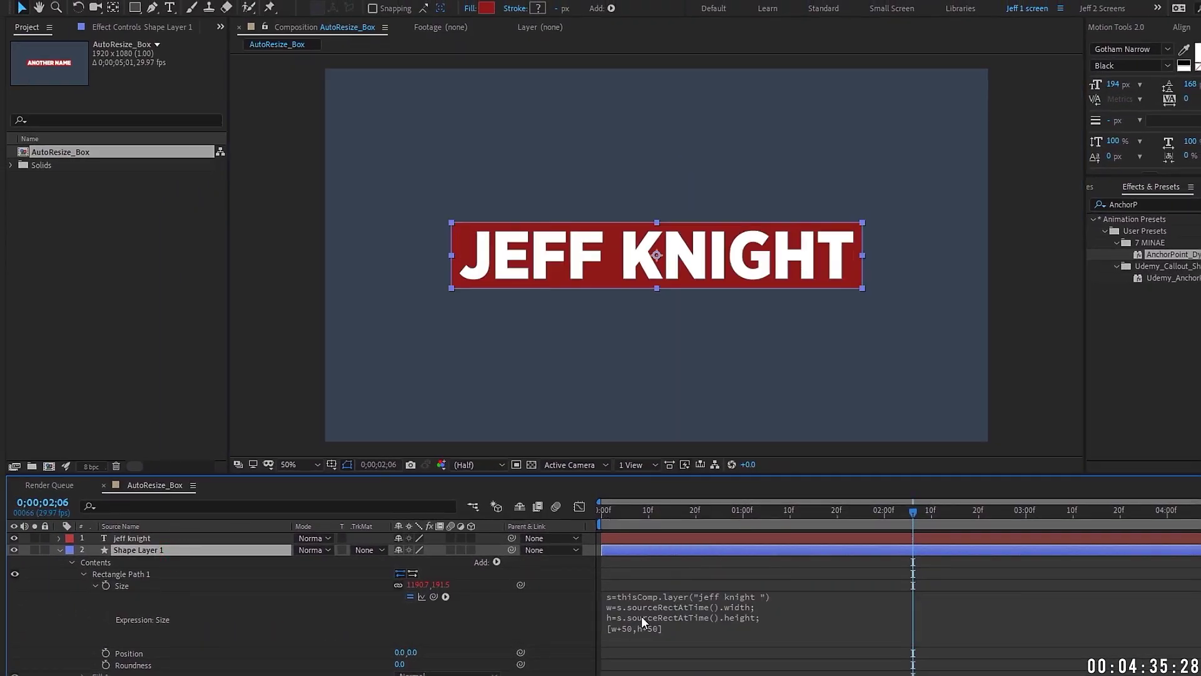
key(ctrl+z)
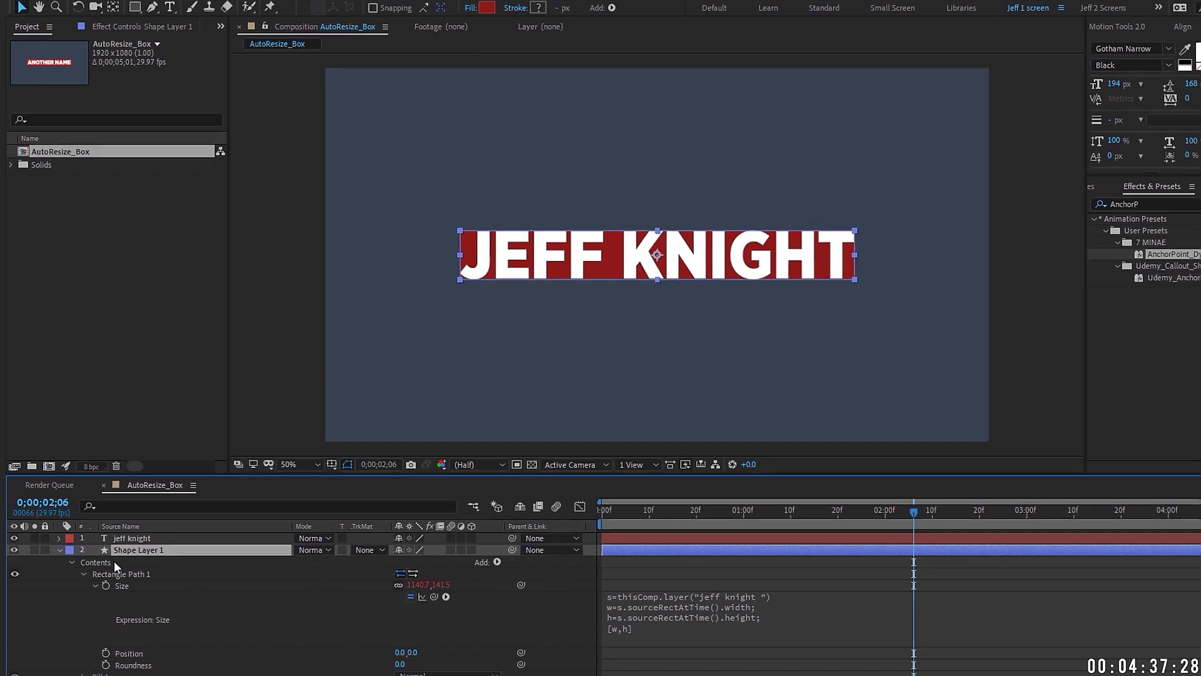
key(Return)
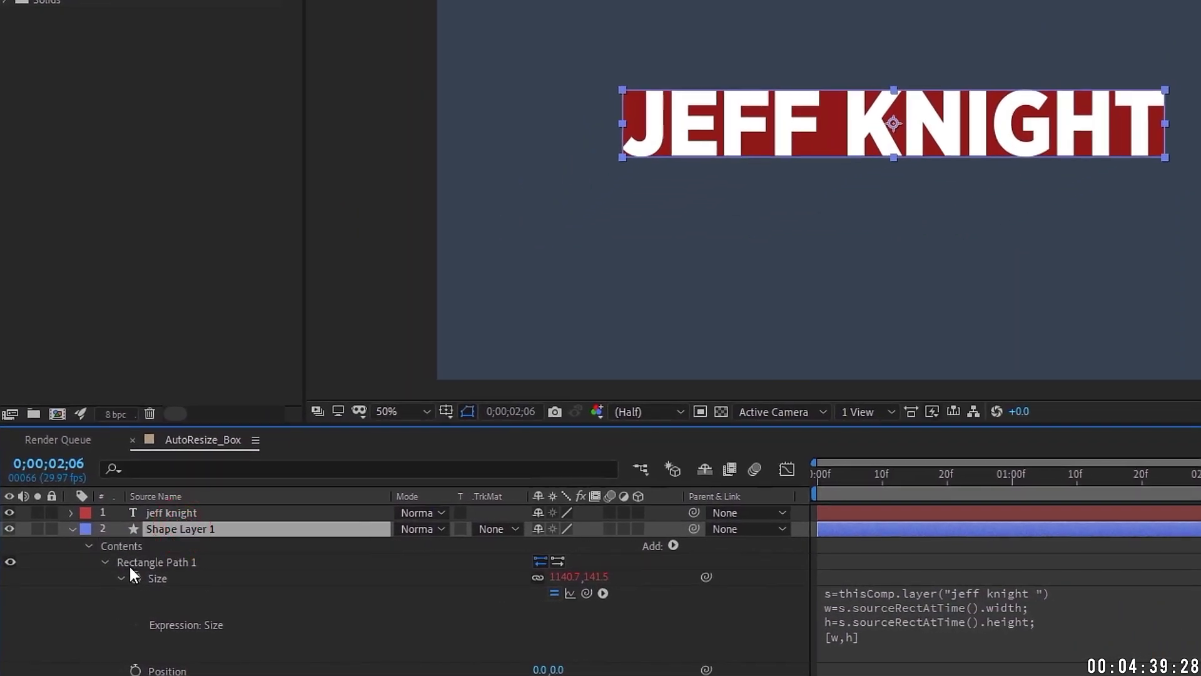
Step: Add an Offset Paths operation to the box's Contents and expand its amount settings
click(120, 550)
click(627, 549)
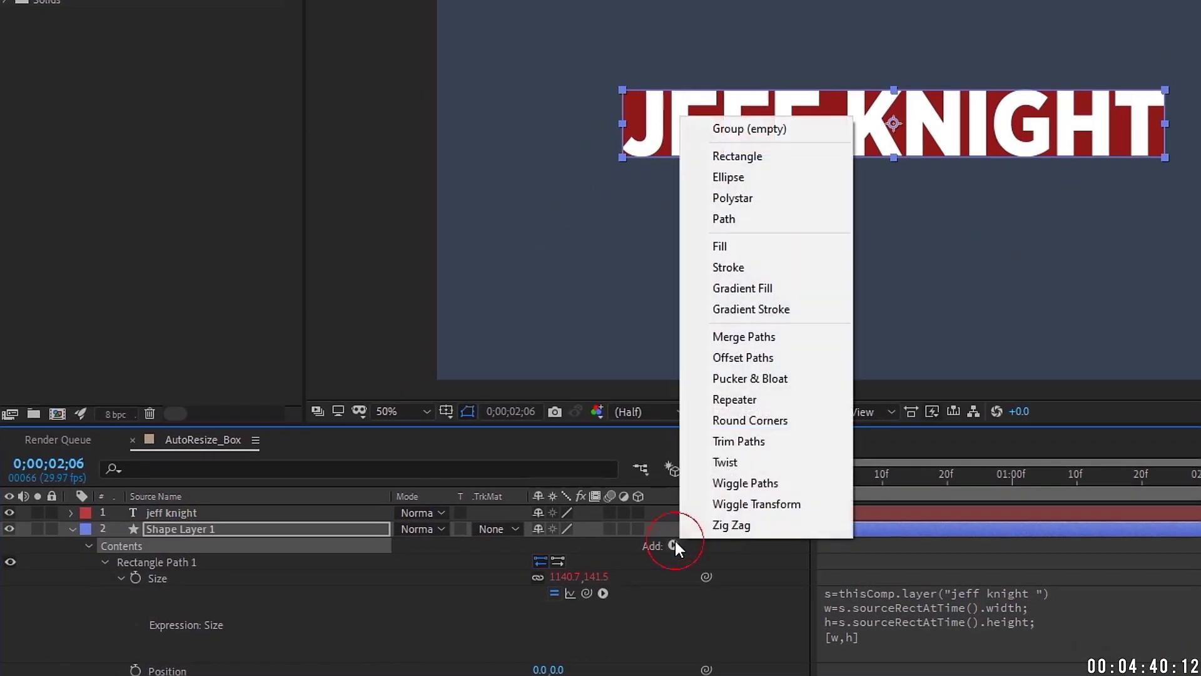
click(777, 357)
scroll(893, 123, up, 2)
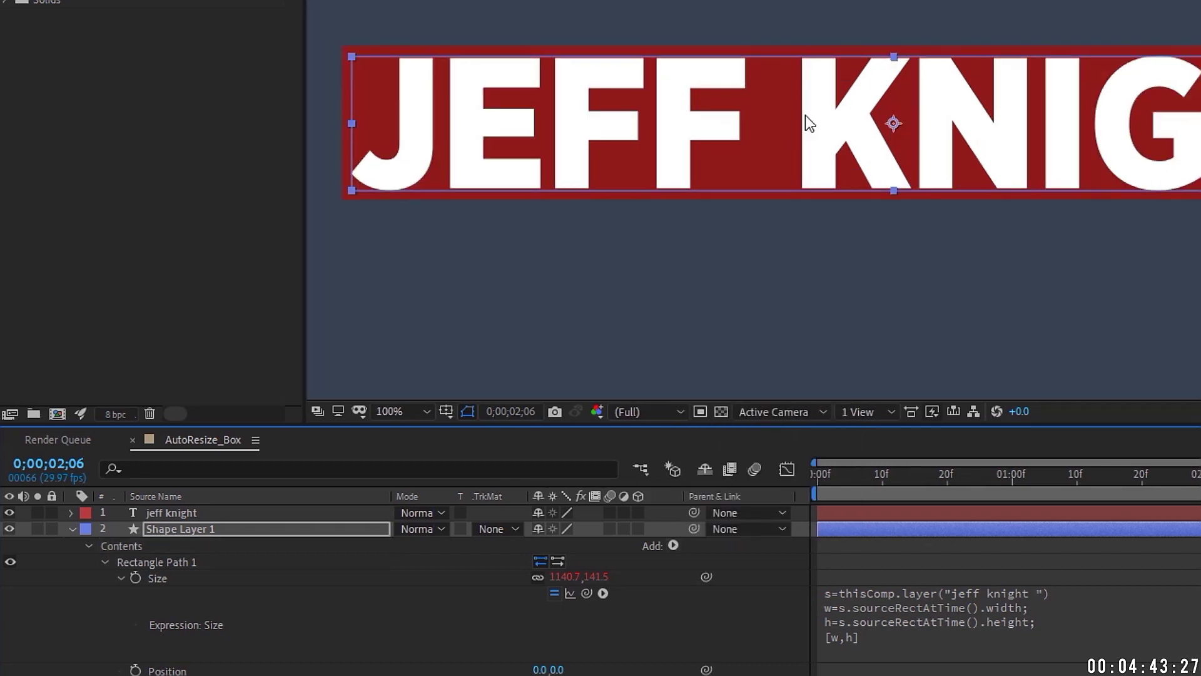
click(104, 562)
click(103, 578)
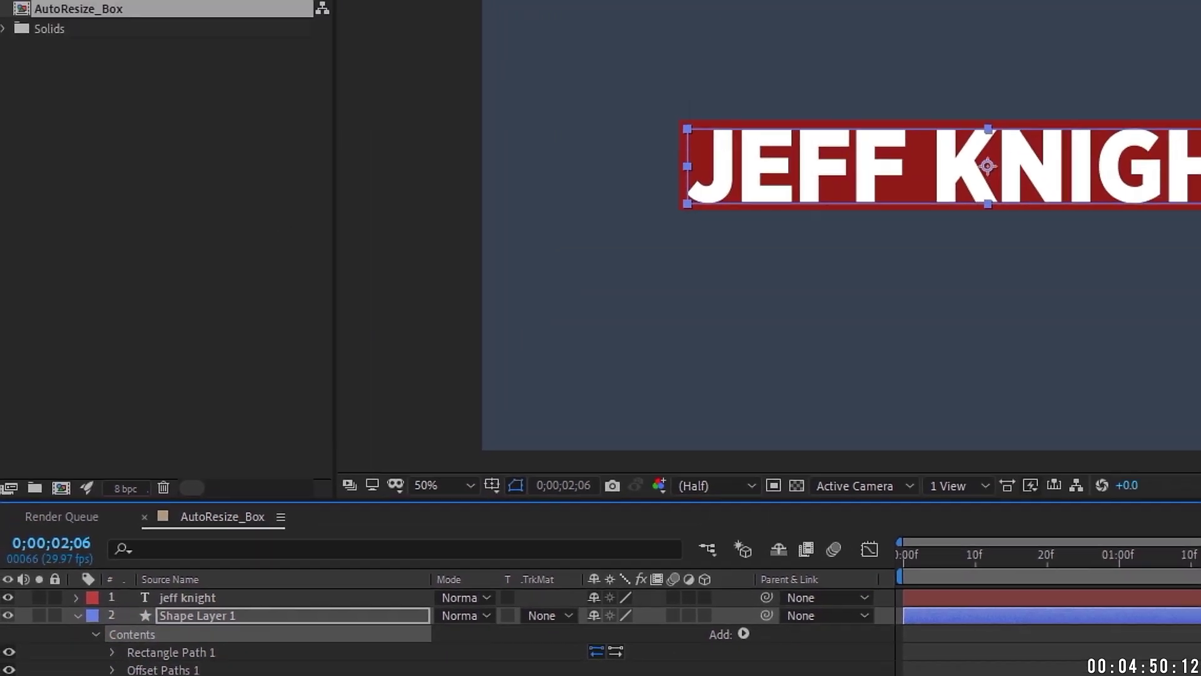
Step: Save the box's shape contents as the TextBox_Dynamic animation preset, then collapse the Contents group
click(243, 35)
click(268, 57)
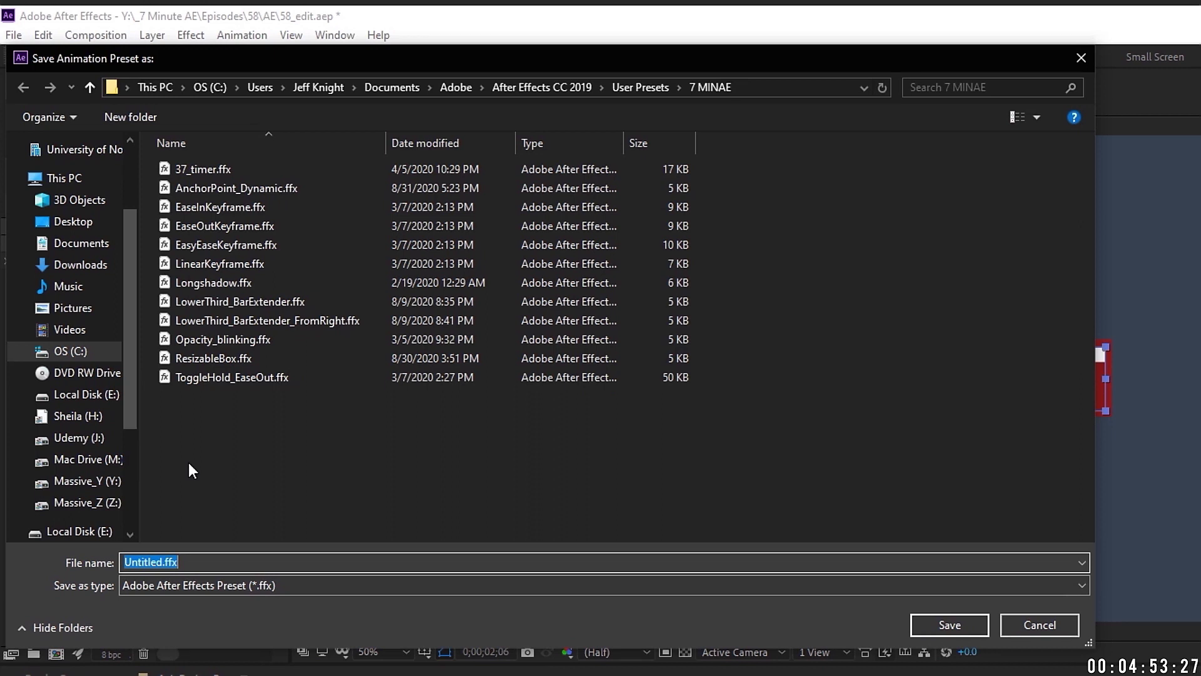
text(Text)
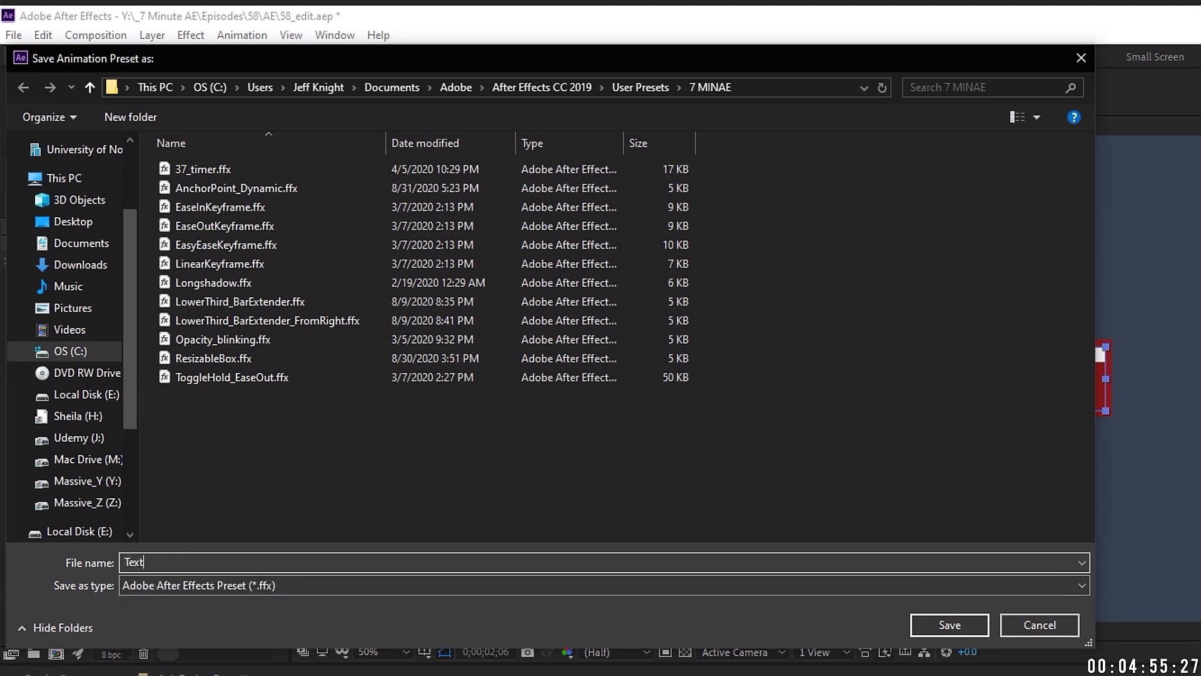
text(Box_Dynamic)
key(Return)
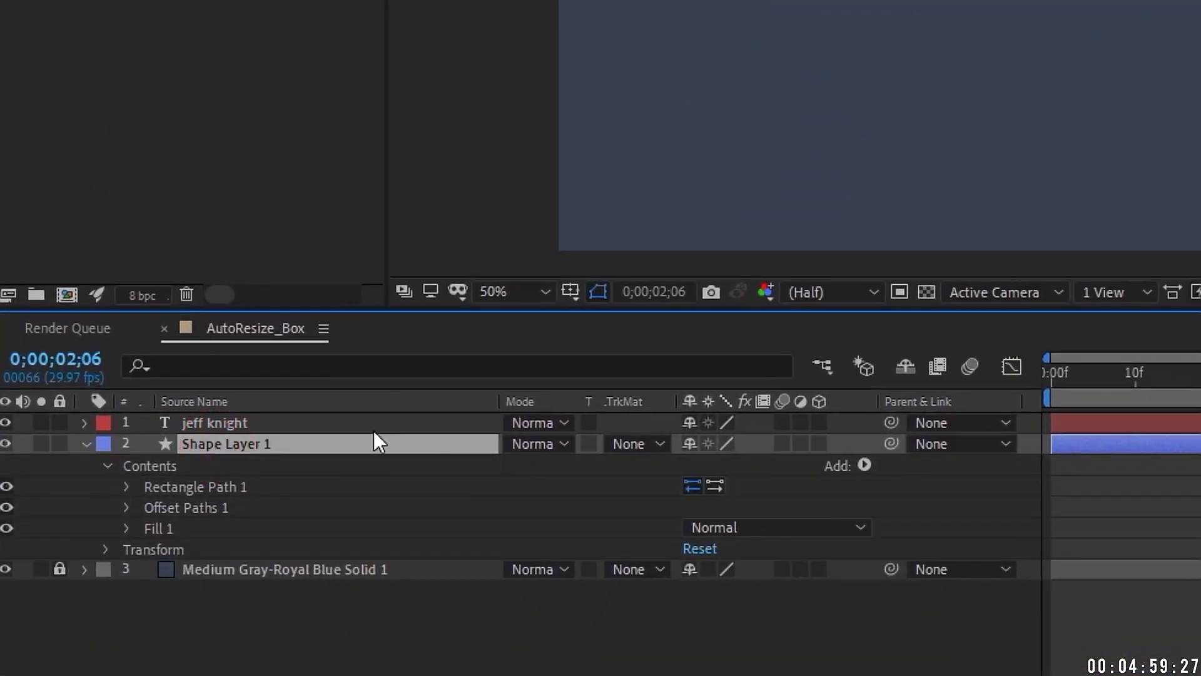
click(155, 465)
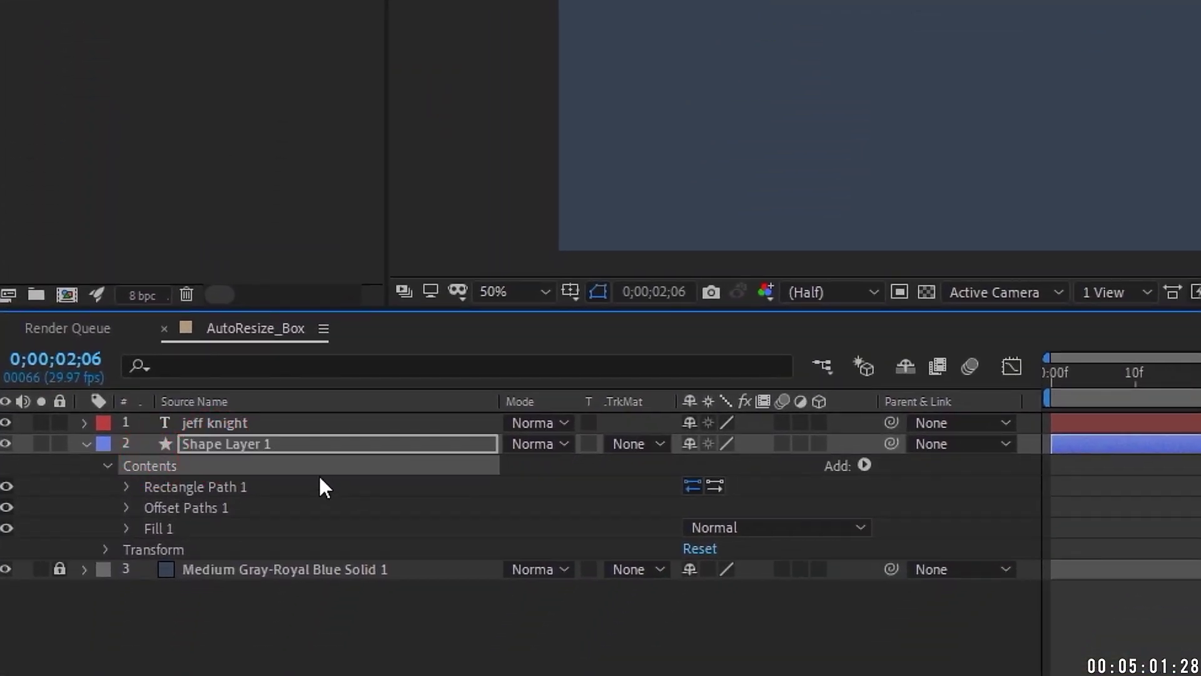
click(107, 465)
Step: Search presets for TextBox and apply TextBox_Dynamic to the shape layer
click(1063, 89)
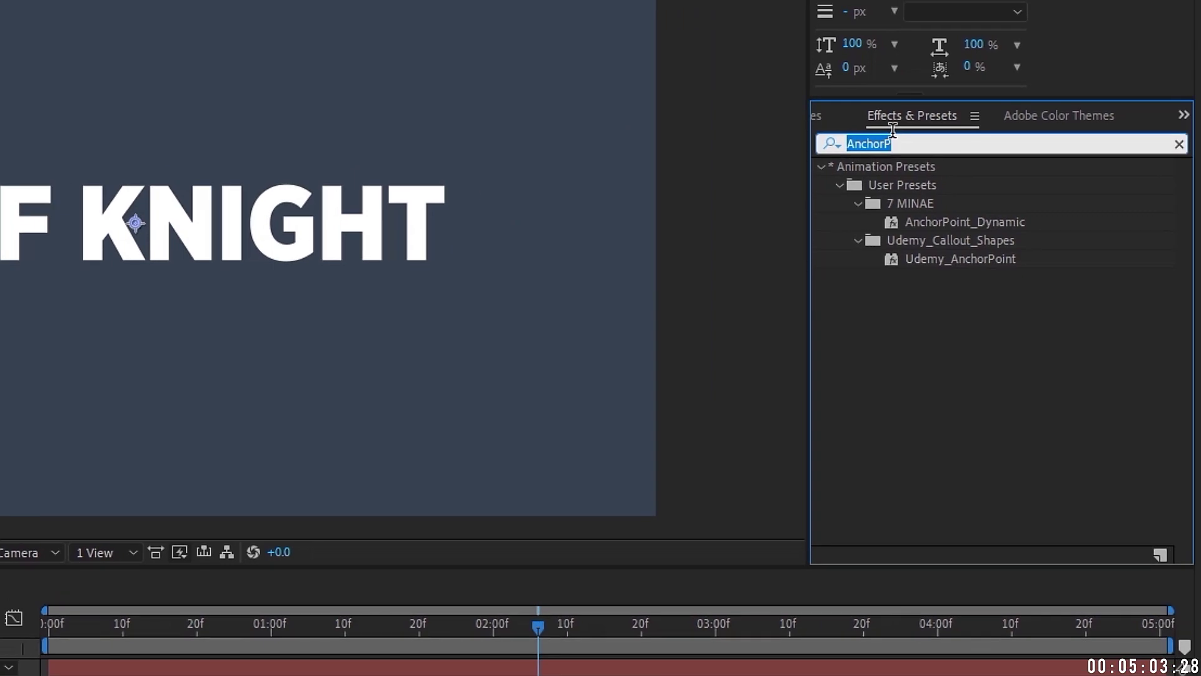
text(TextBox)
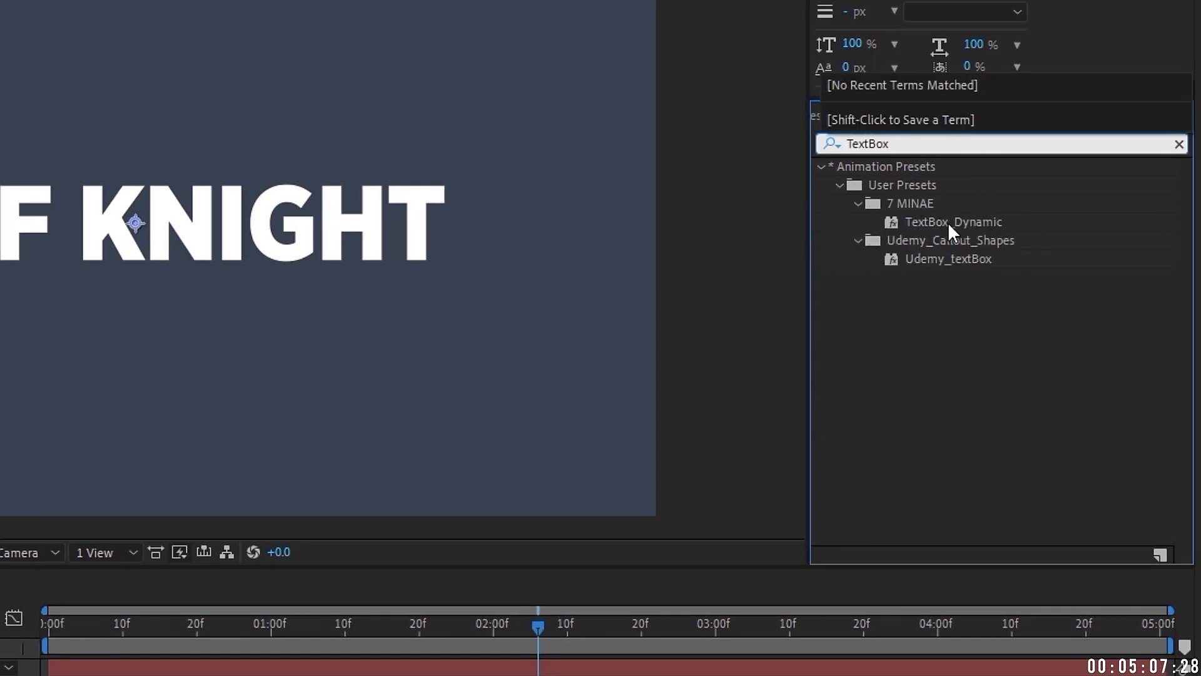
double_click(967, 215)
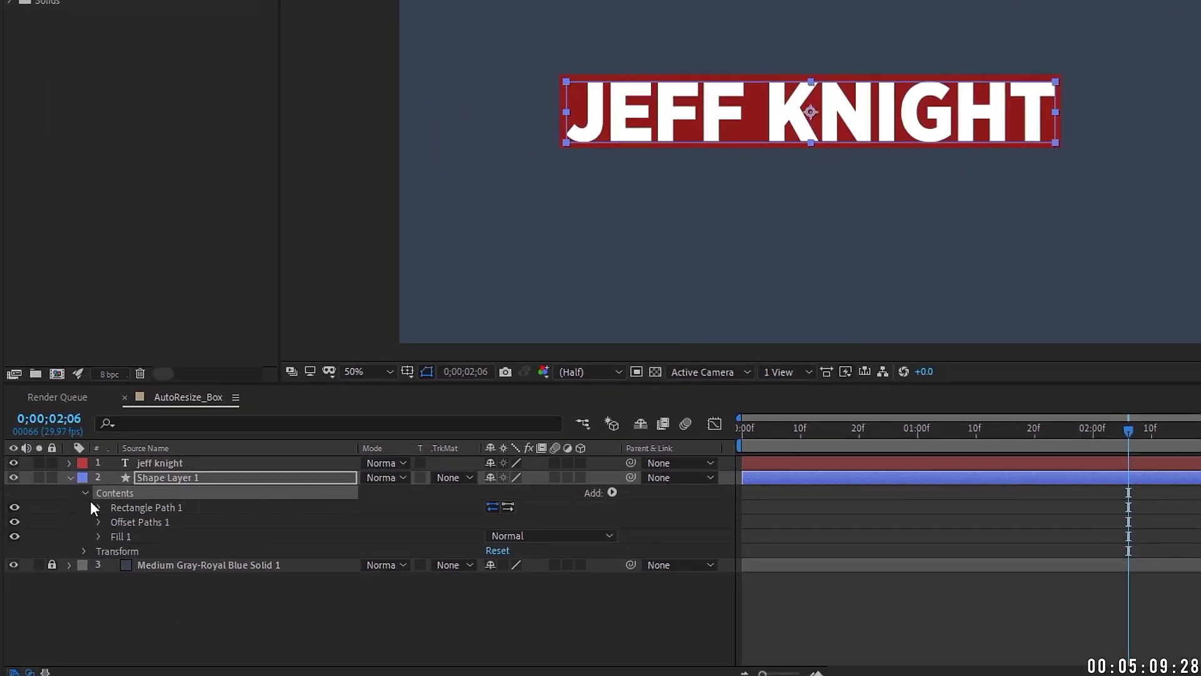
Step: Reveal the Size expression with E and select its referenced layer name, then select the title text
click(96, 506)
click(154, 476)
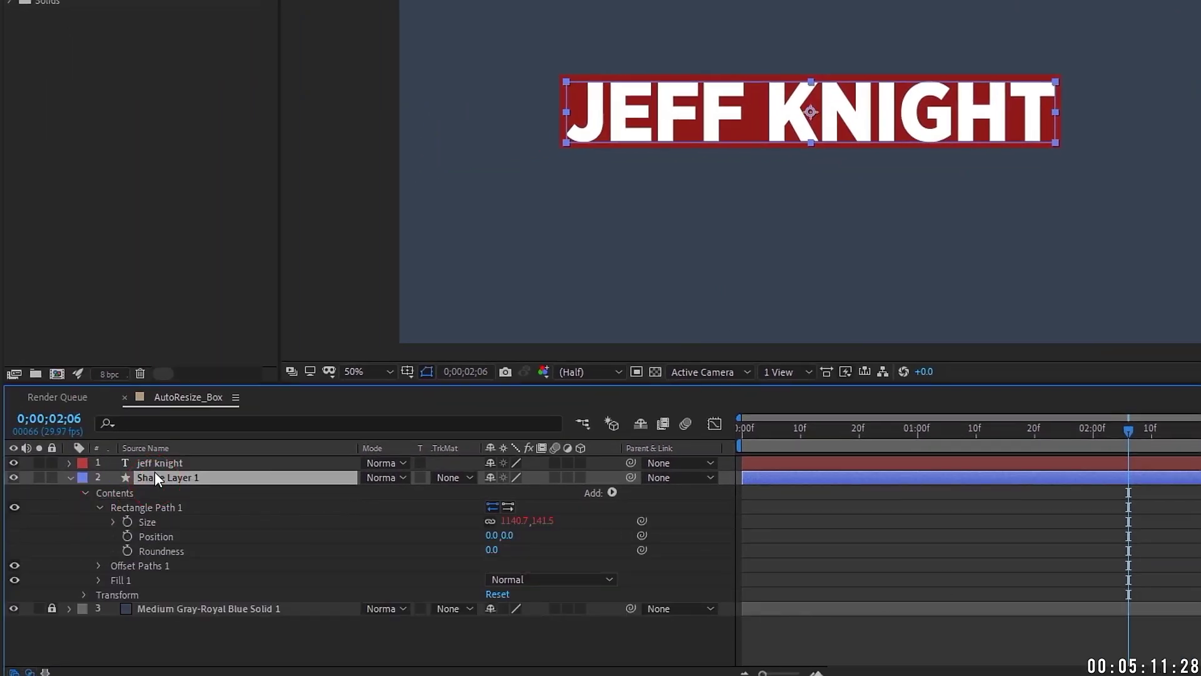
key(e)
key(e)
click(837, 501)
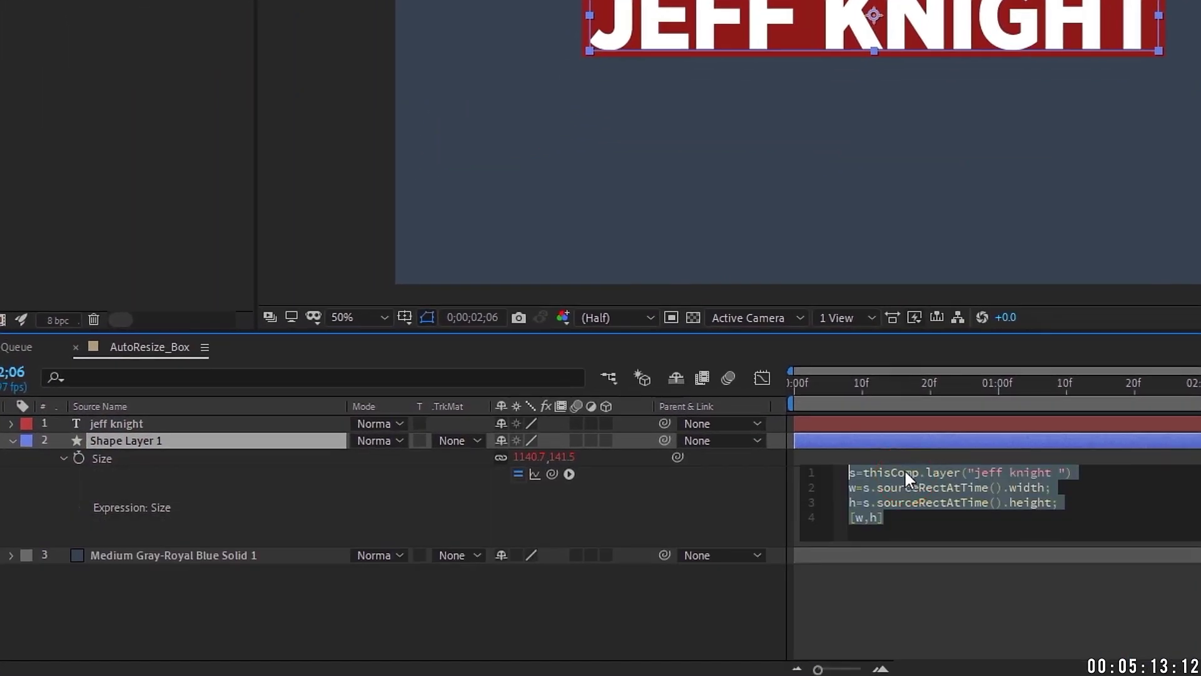
click(974, 483)
drag(974, 472, 1058, 472)
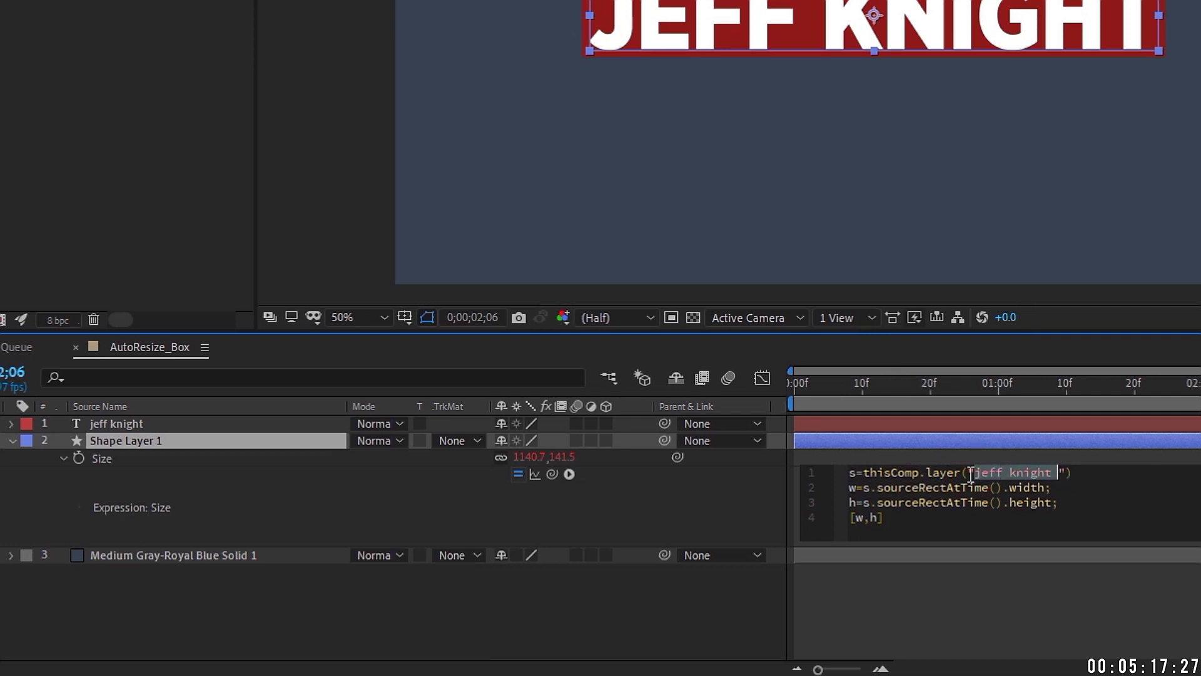
click(131, 428)
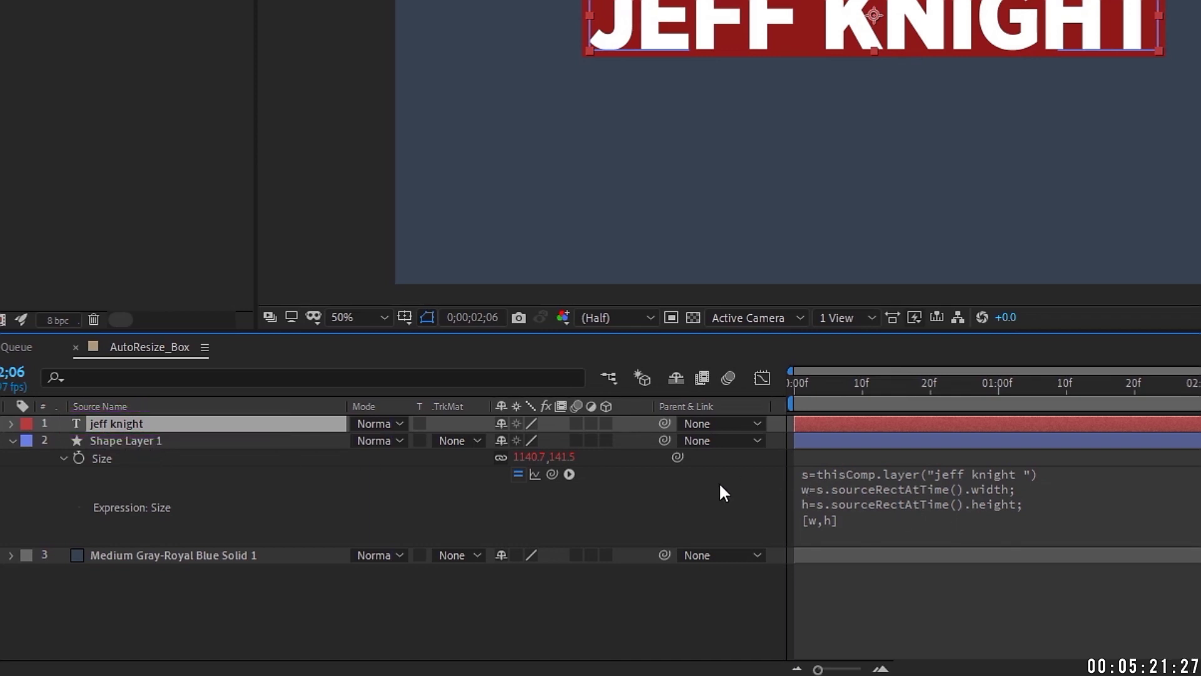
double_click(125, 424)
Step: Retype the title as 'another lnie' and reapply TextBox_Dynamic to the shape layer
text(anot)
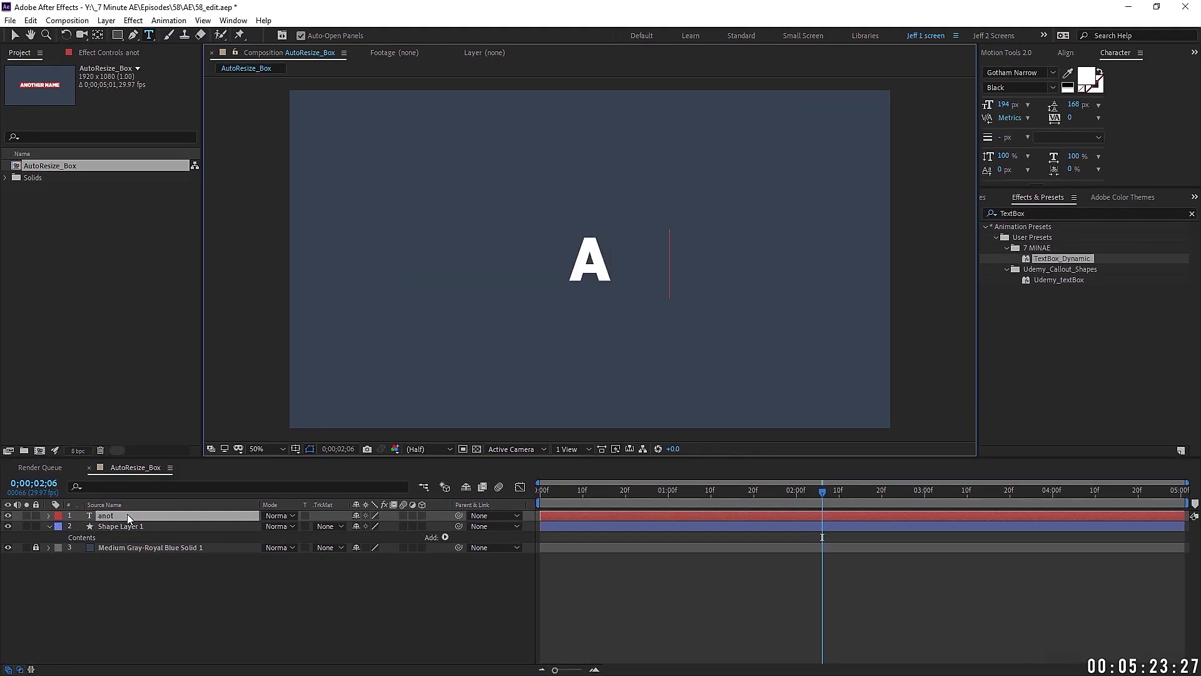
text(her lnie)
click(116, 528)
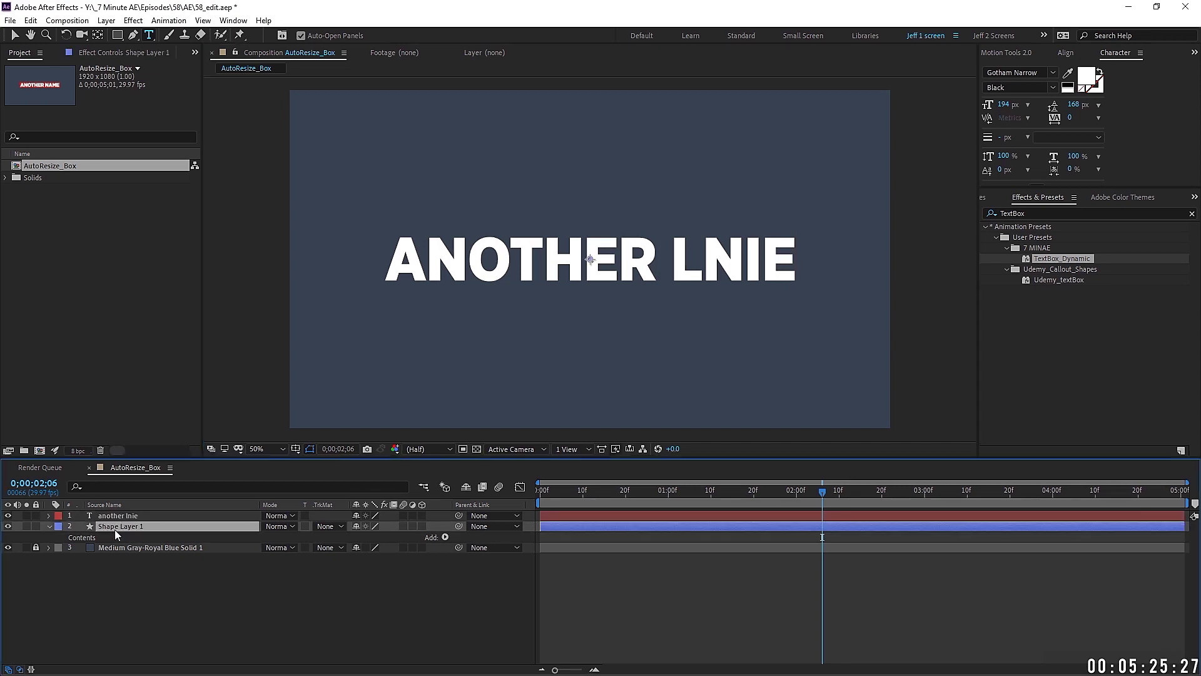
click(1049, 261)
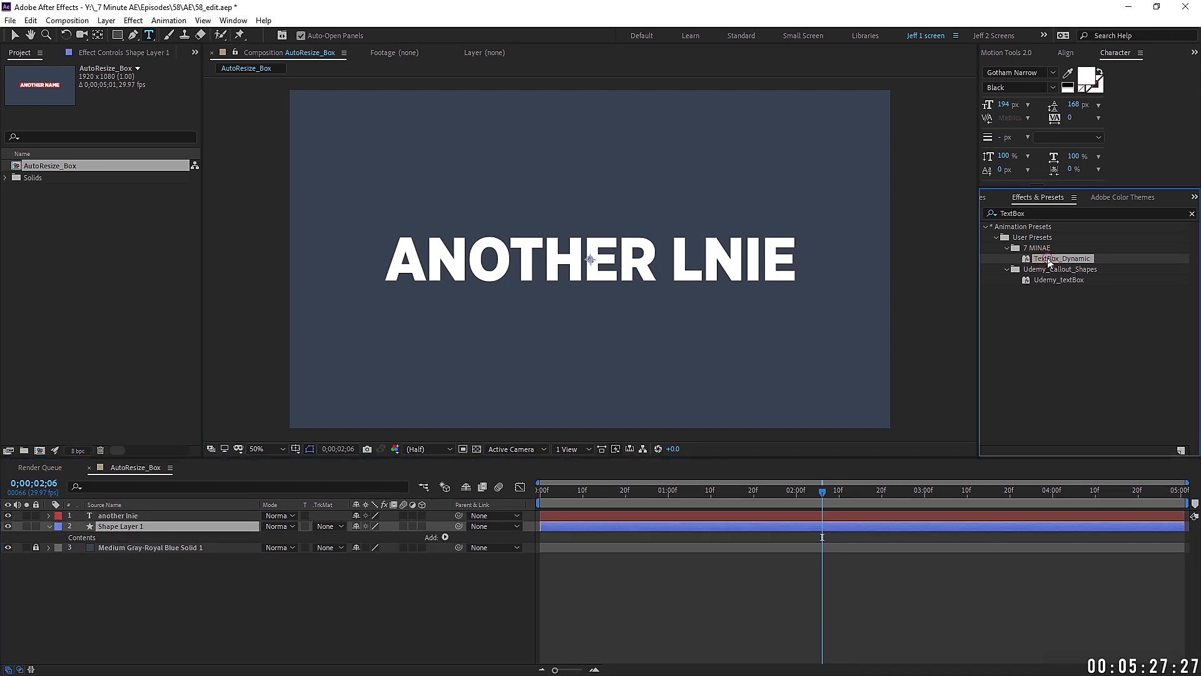
double_click(1050, 258)
key(v)
Step: Repoint the Size expression's layer() reference to the 'another lnie' layer
click(71, 548)
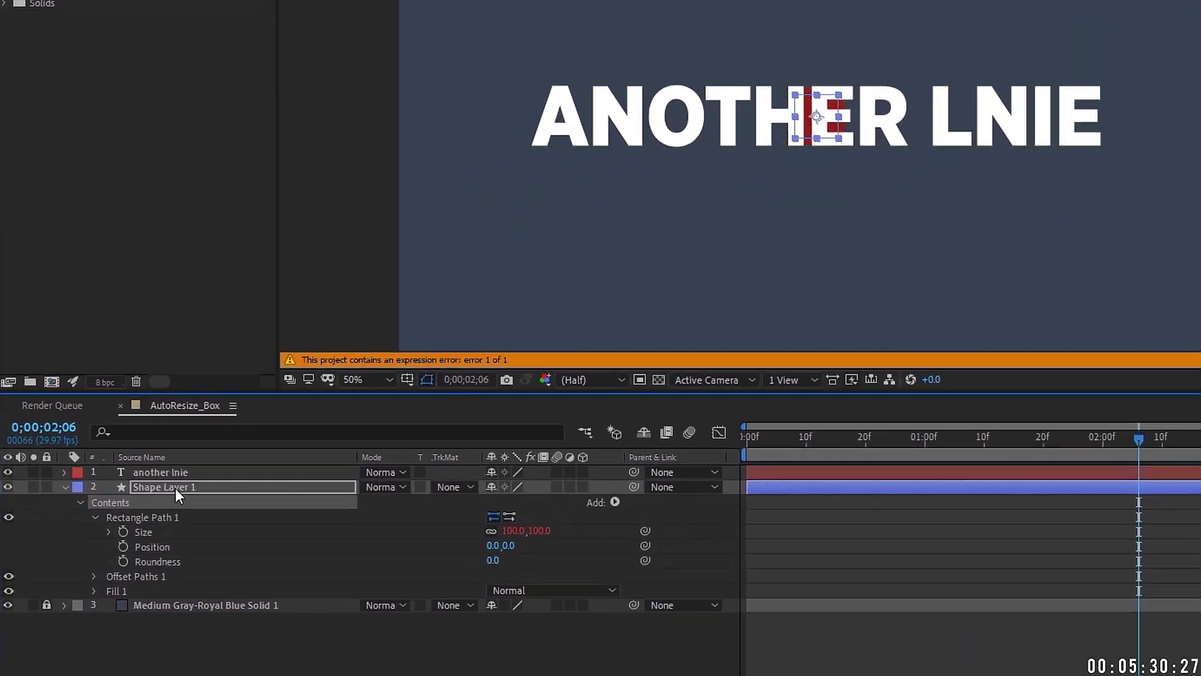
click(119, 526)
key(e)
key(e)
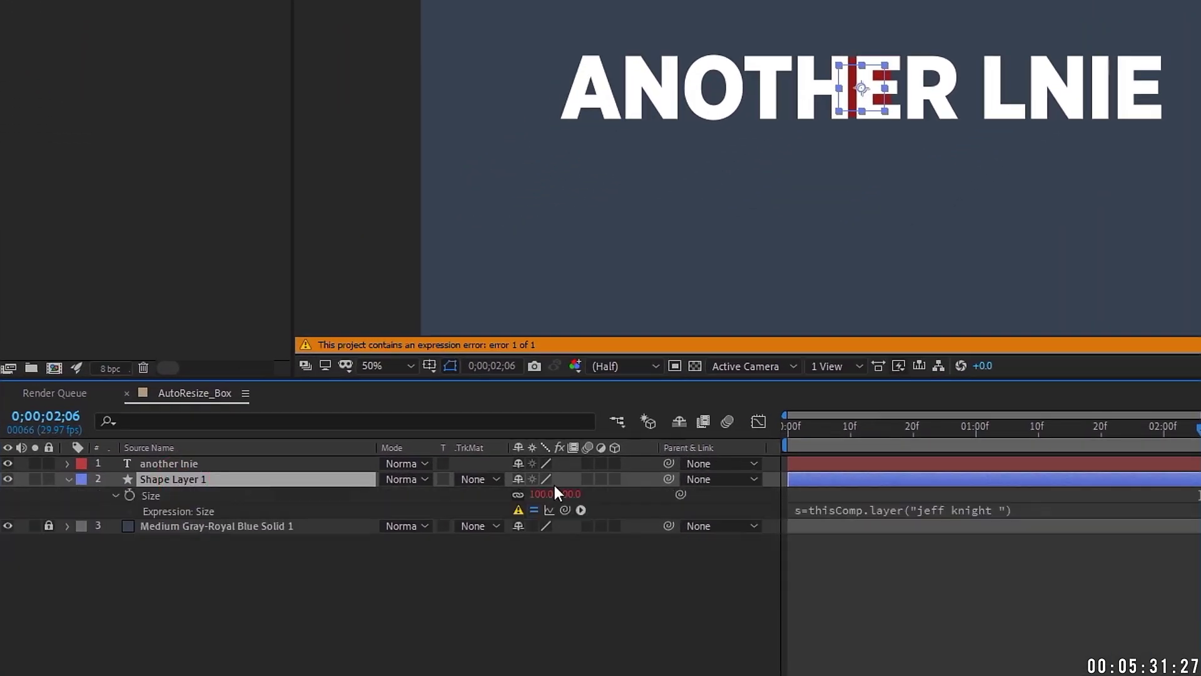
click(930, 509)
click(989, 508)
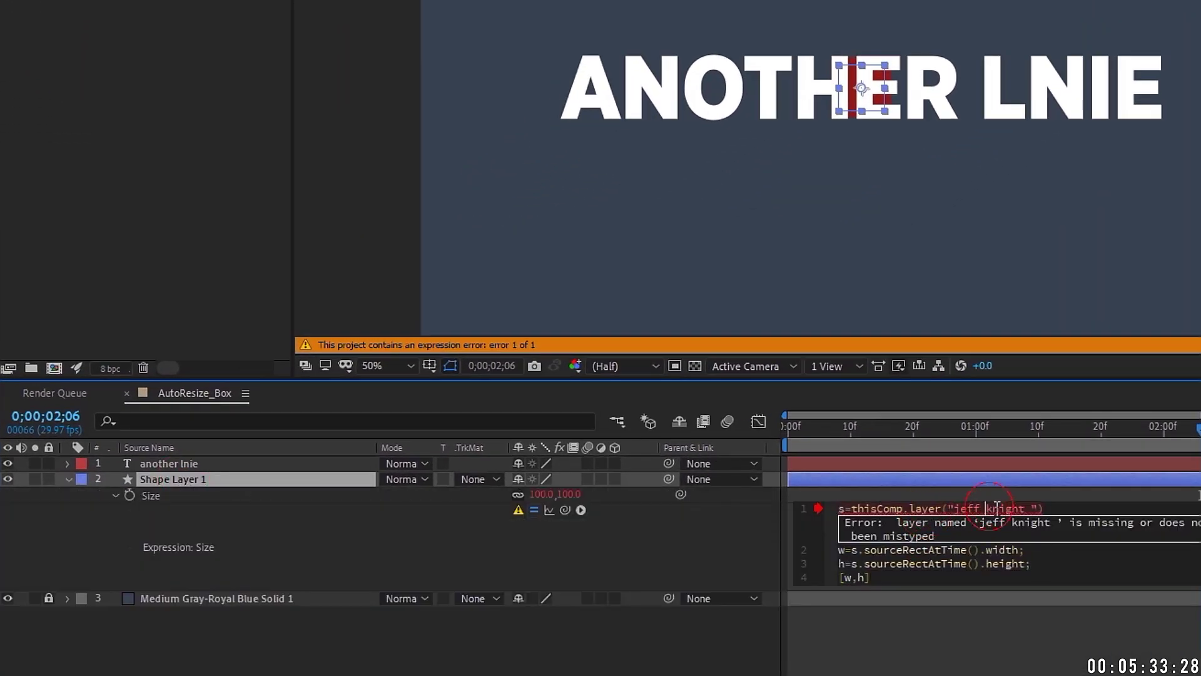
click(1033, 508)
key(BackSpace)
key(BackSpace)
key(BackSpace)
key(BackSpace)
key(BackSpace)
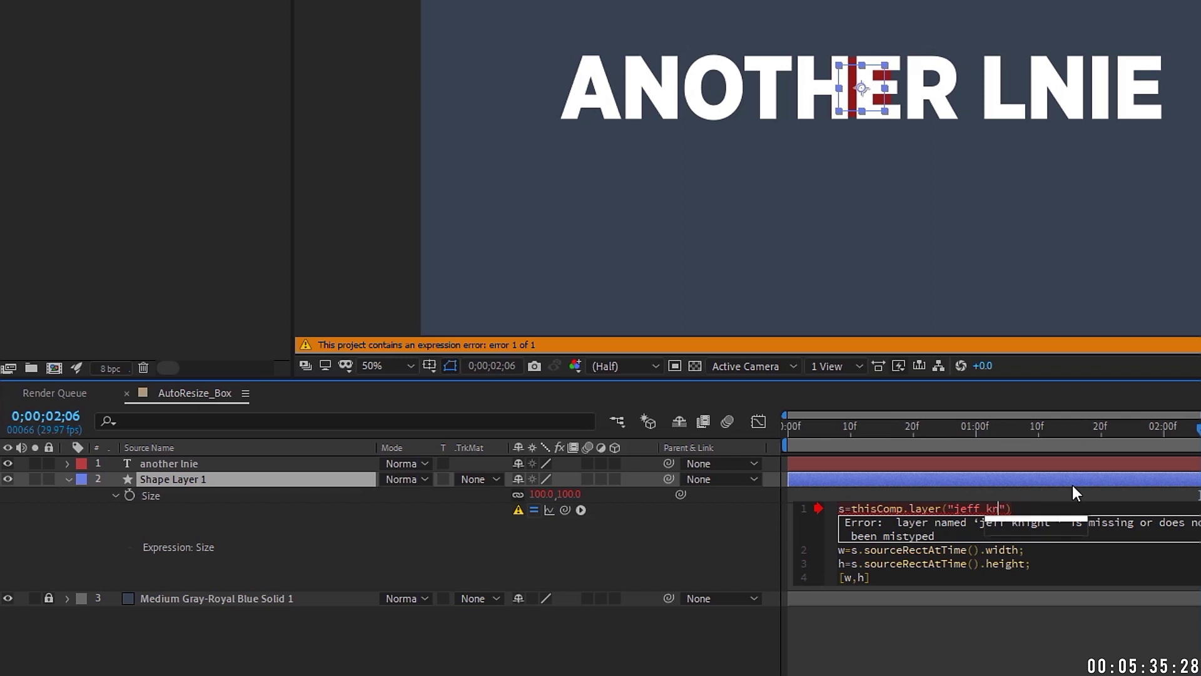
key(BackSpace)
key(BackSpace)
key(BackSpace)
key(BackSpace)
key(BackSpace)
key(BackSpace)
key(BackSpace)
text(an)
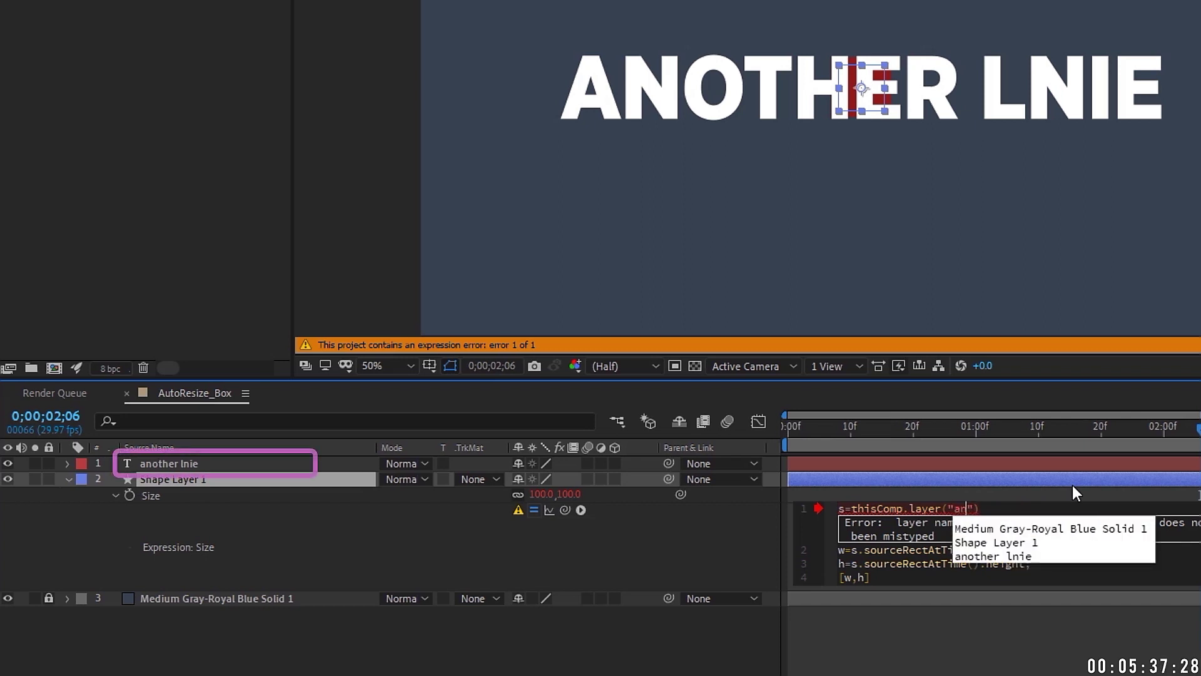
key(Return)
click(1072, 486)
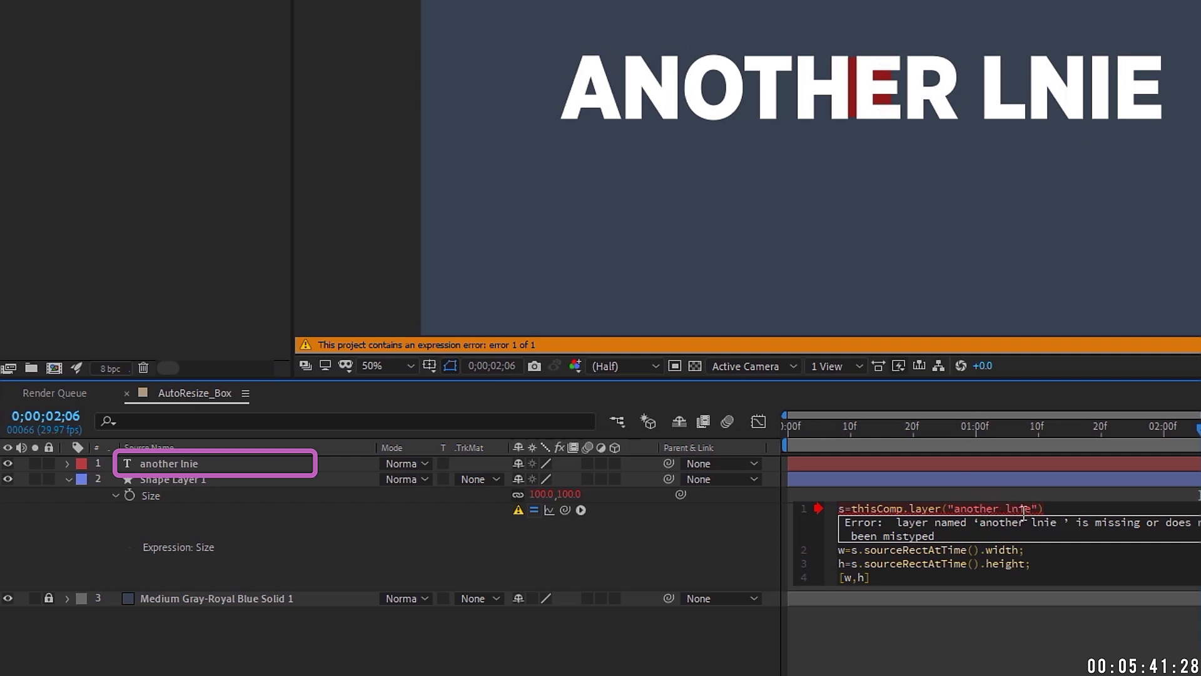
Step: Recheck the Size expression's layer reference, then select the title text for retyping
click(195, 466)
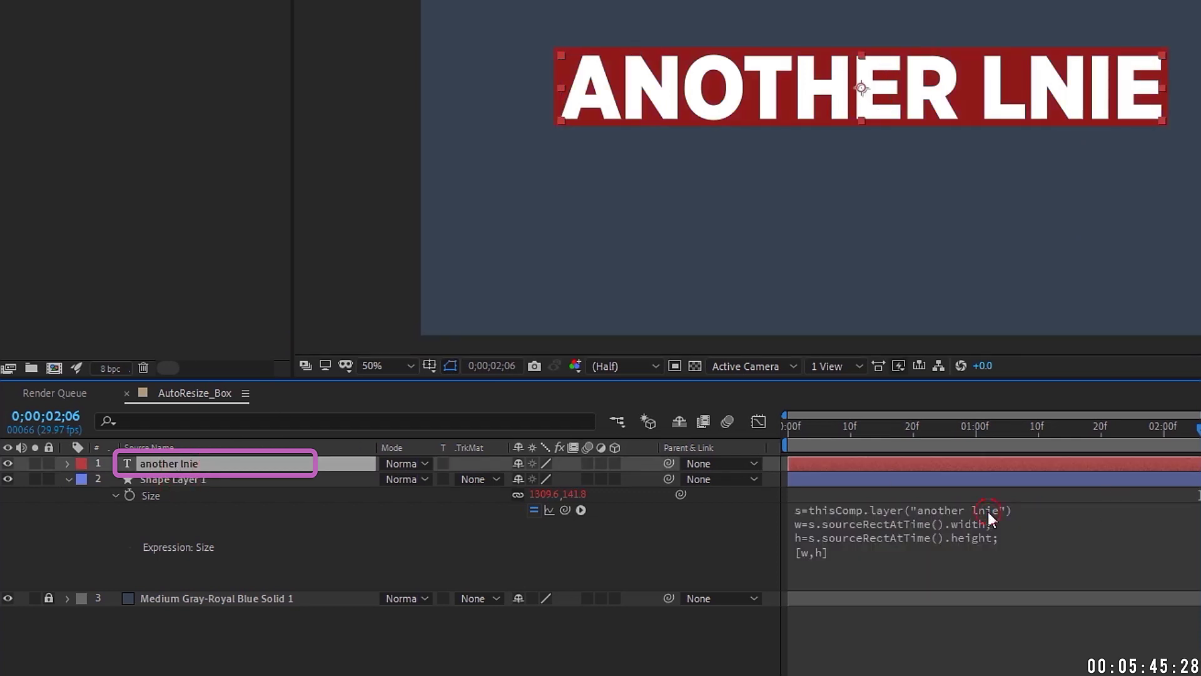
click(231, 480)
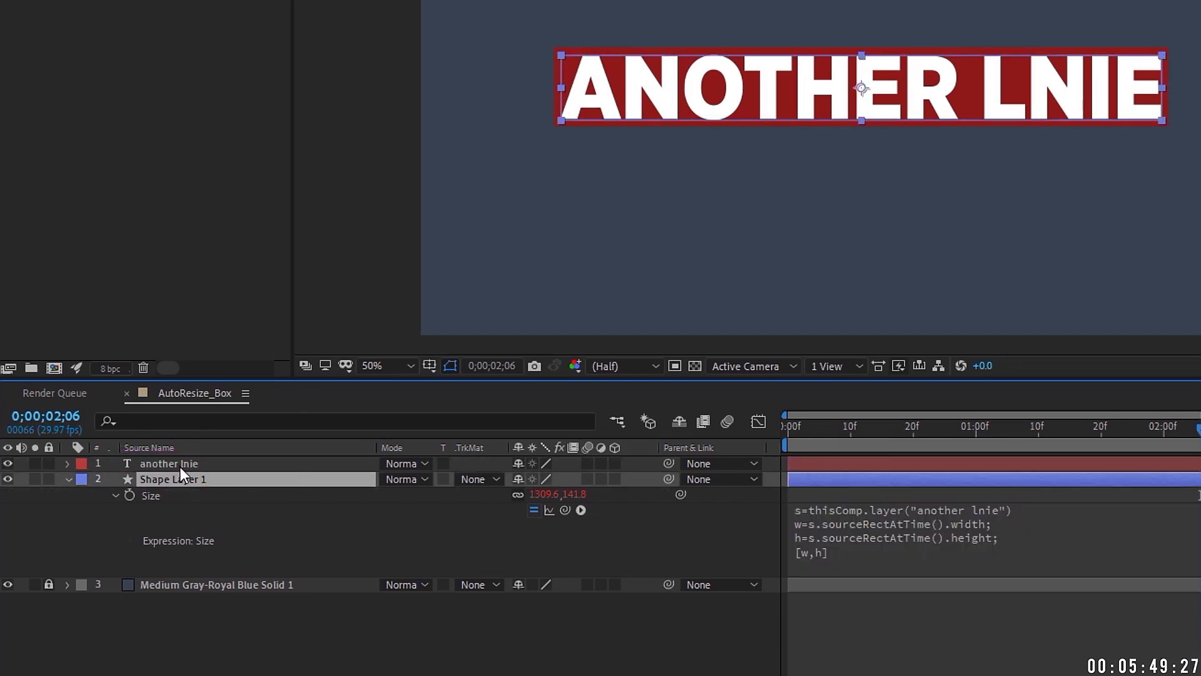
click(957, 517)
click(999, 508)
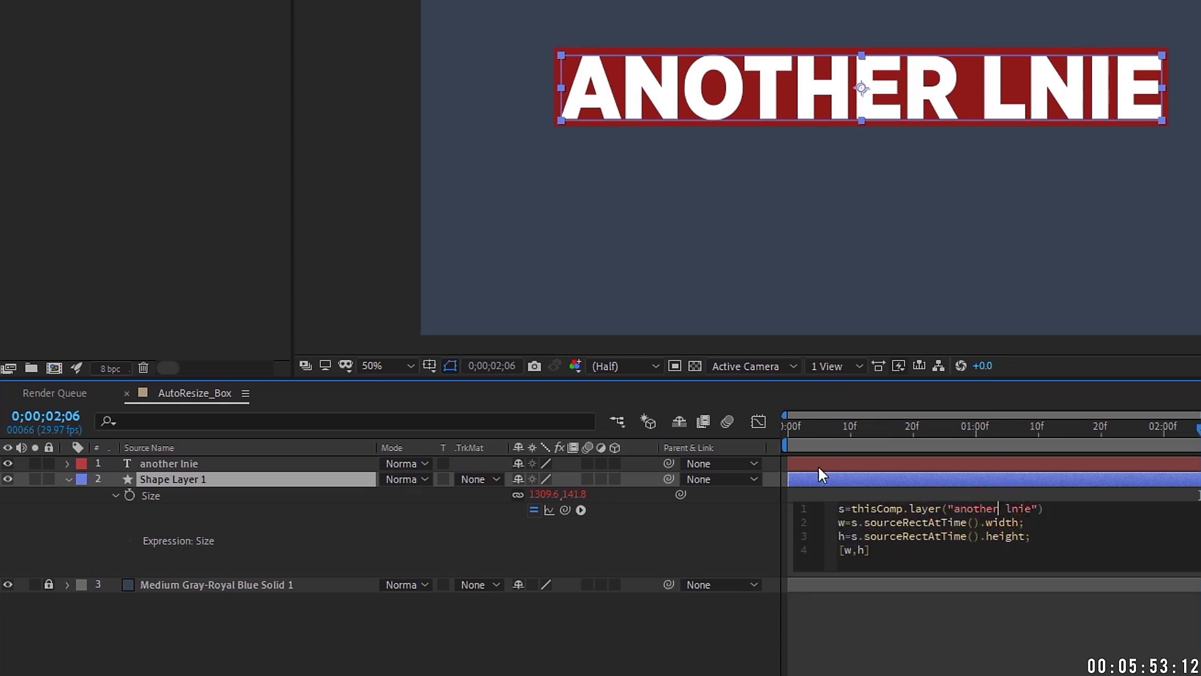
double_click(242, 464)
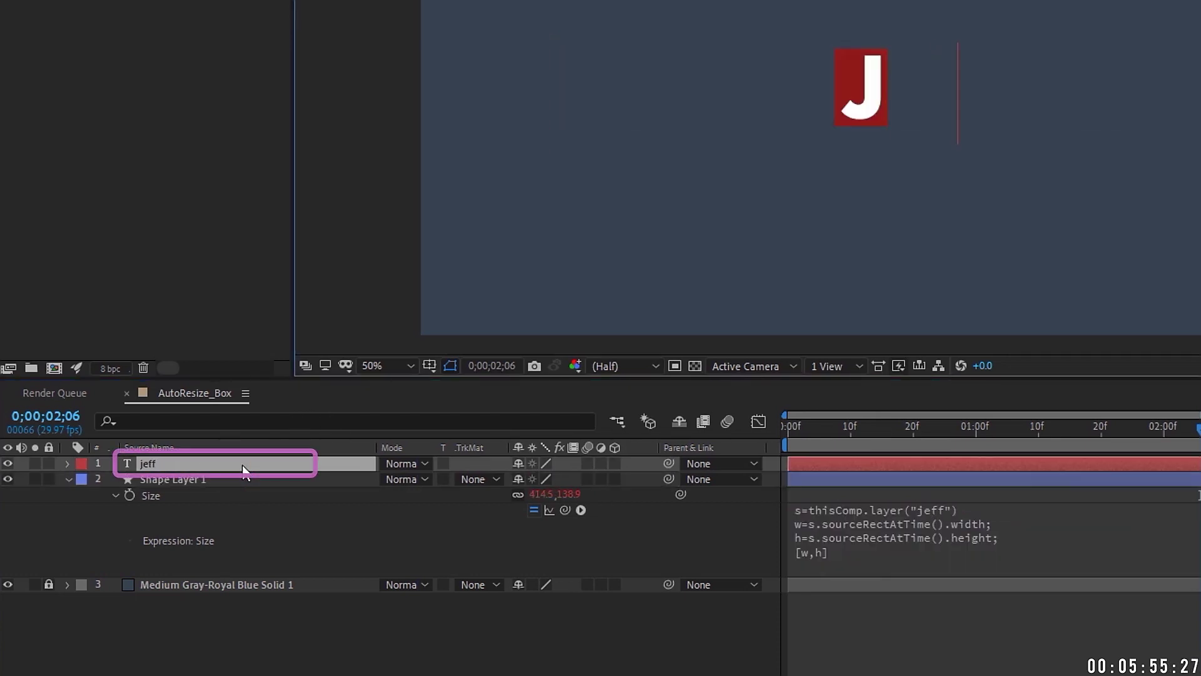
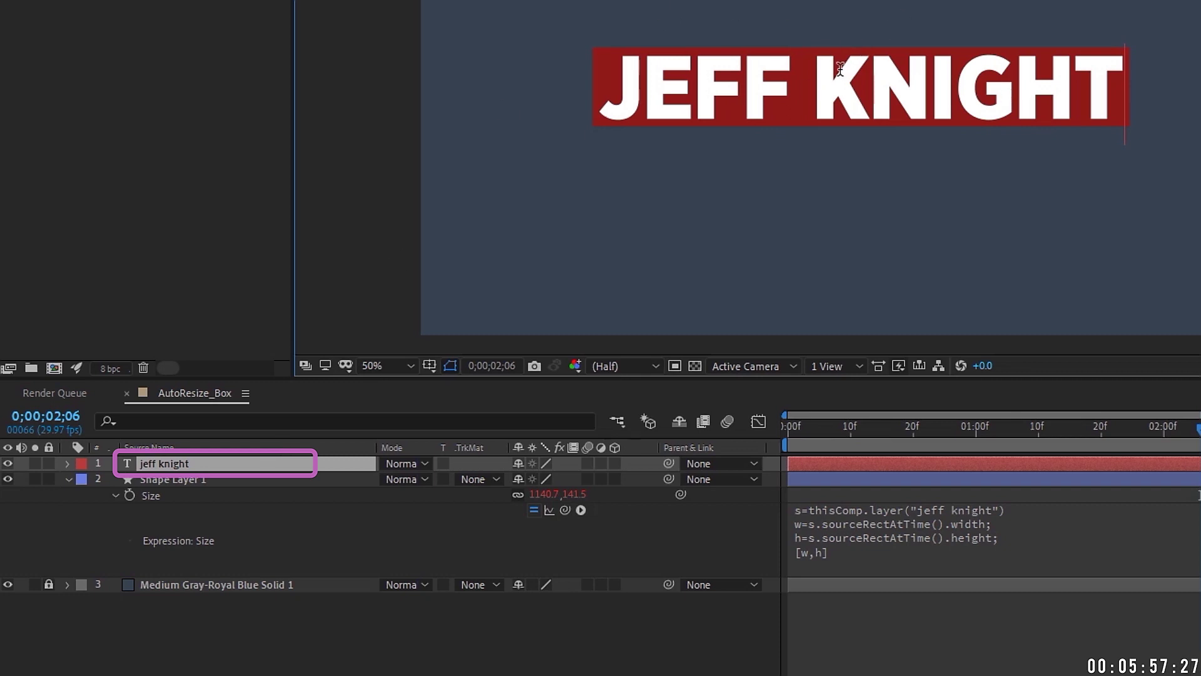
Step: Retype the title text as a full name and reselect the text layer
key(Escape)
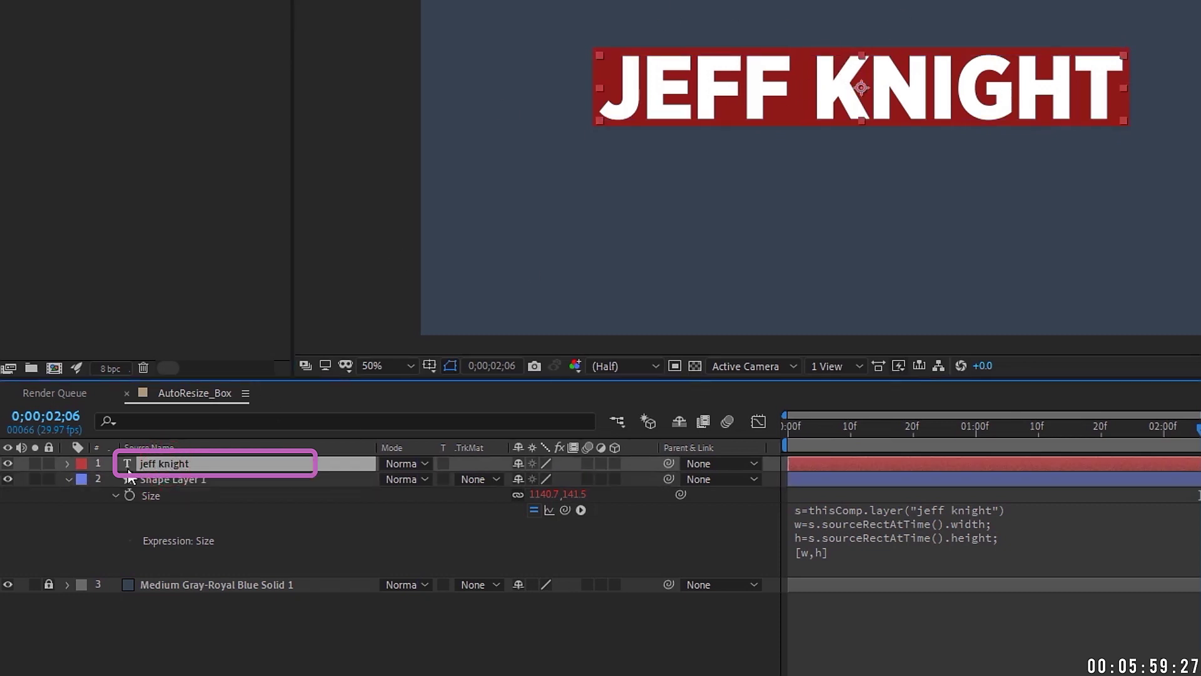
click(185, 479)
click(183, 466)
Step: Rename the text layer 'Name goes here' and confirm the Size expression now references it
key(Return)
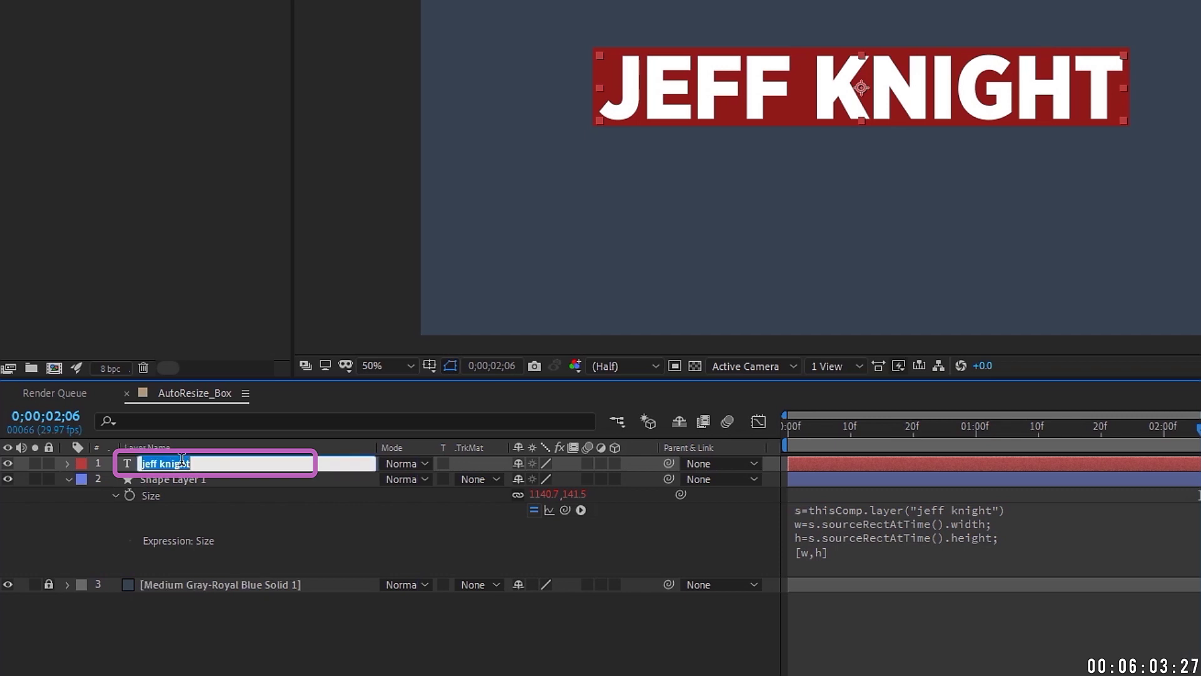
text(Name goes here)
click(182, 479)
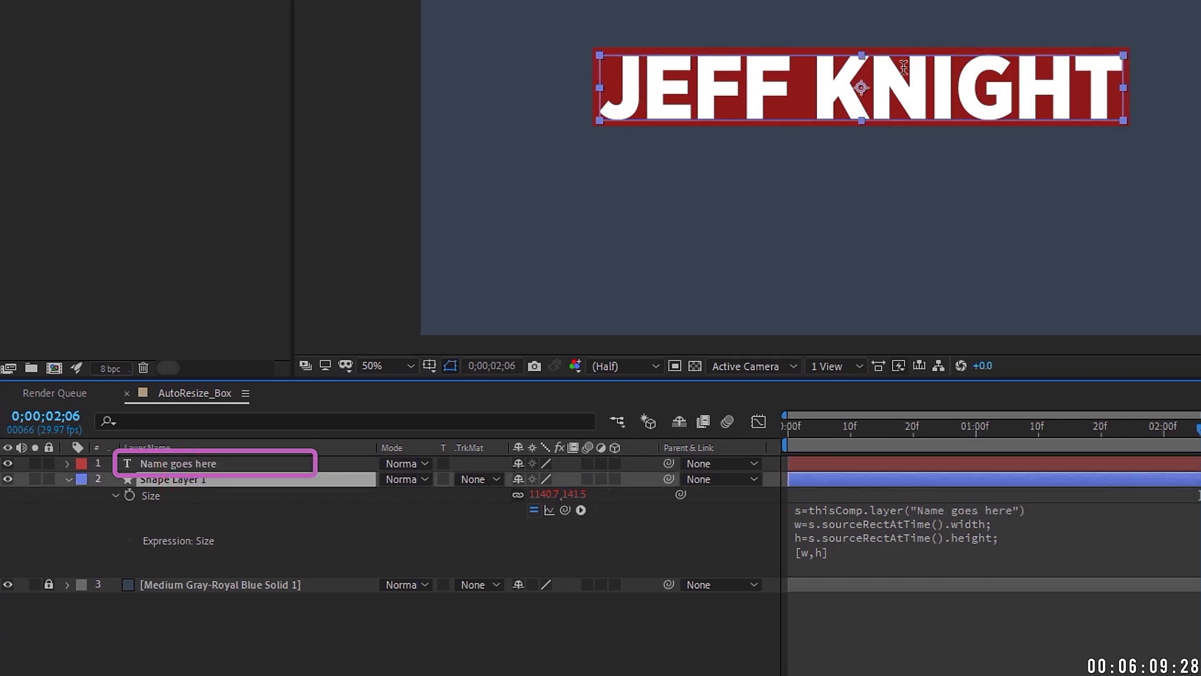
click(207, 464)
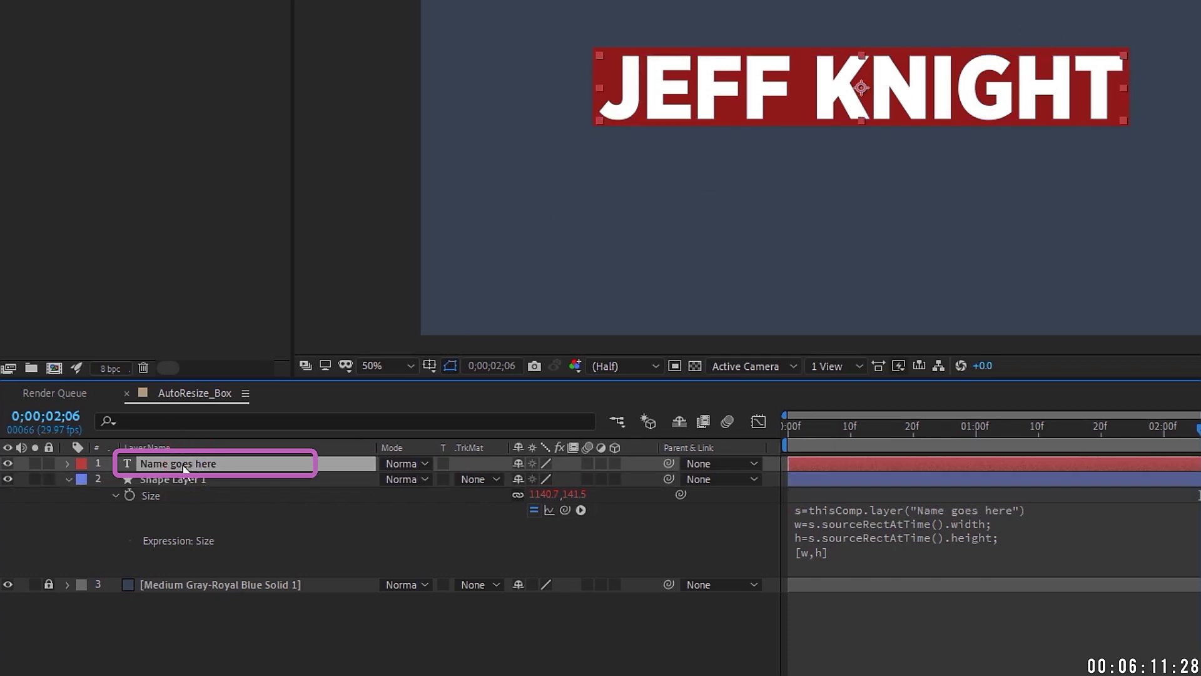
click(970, 508)
click(985, 508)
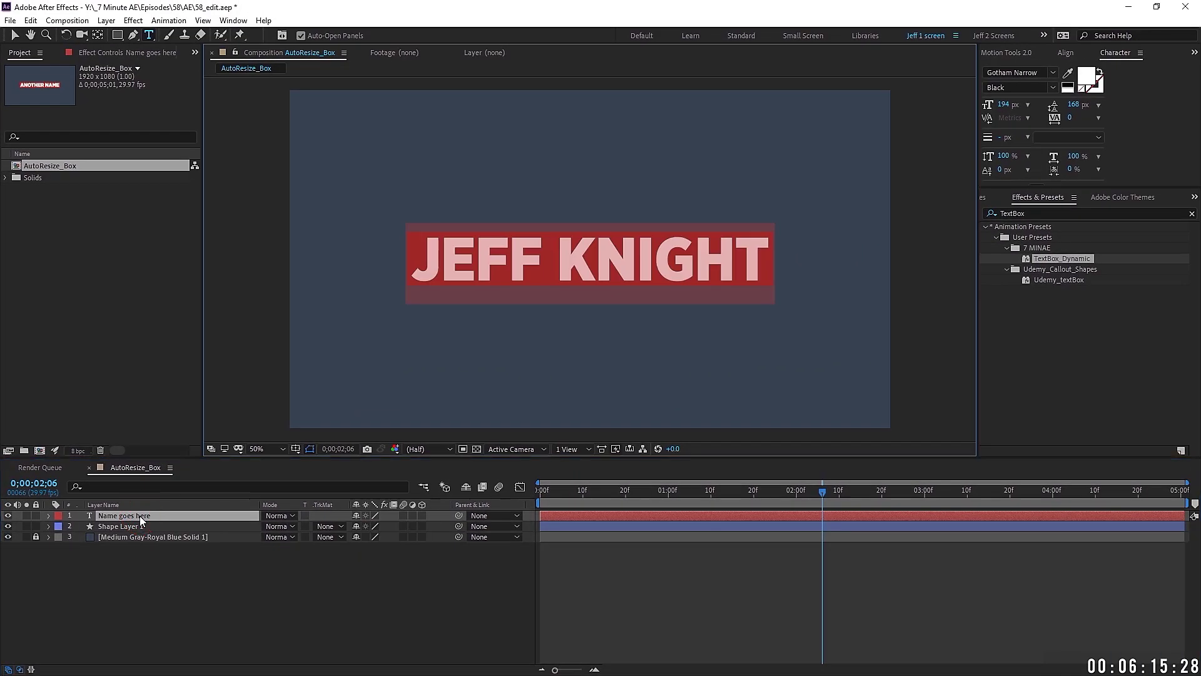
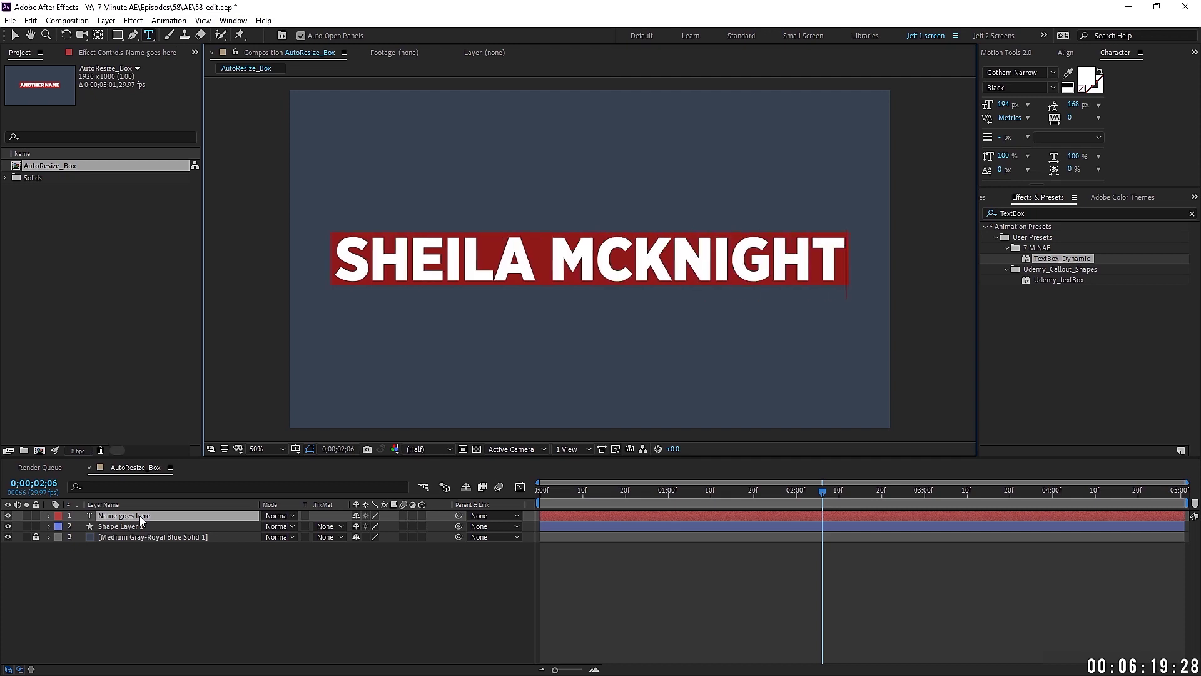
Step: Retype the title as a different full name and add extra lines of text below it
click(127, 518)
key(Return)
text(IS MY WIFE)
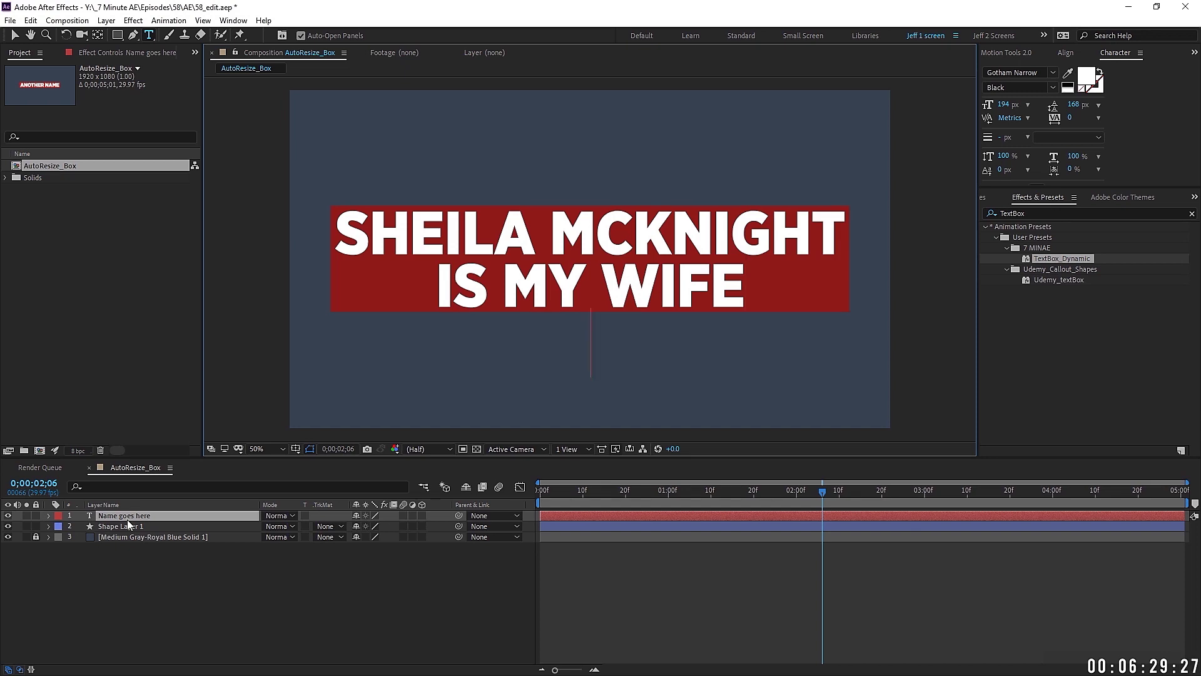
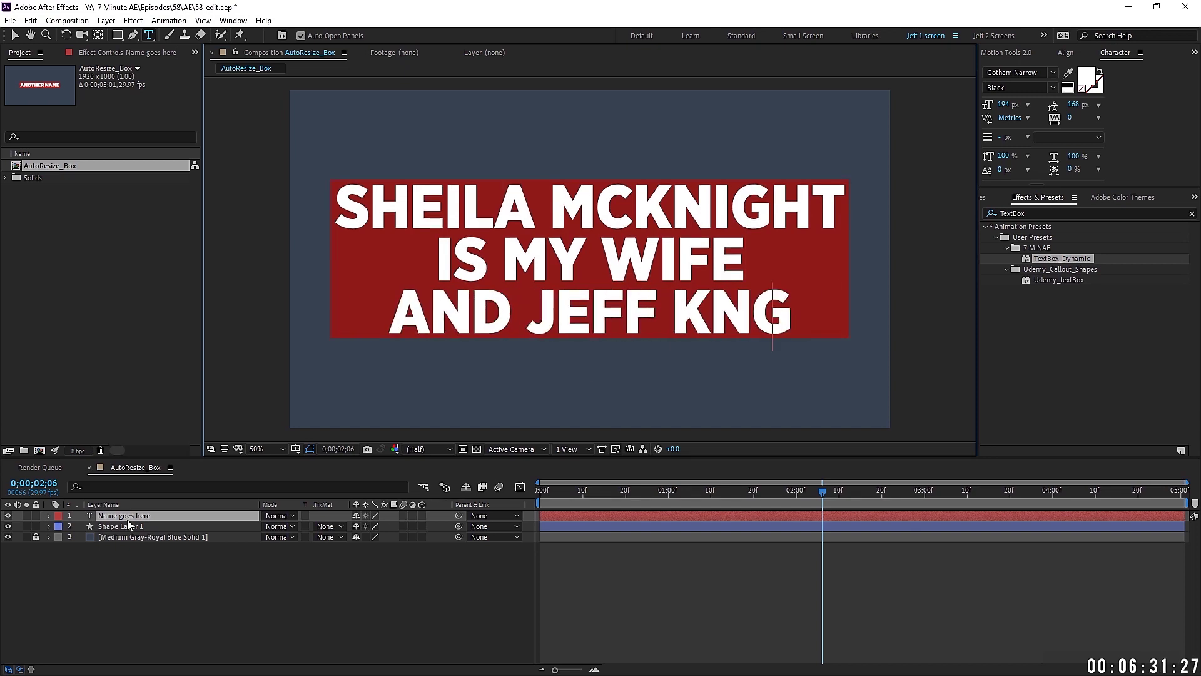
text(IGHT)
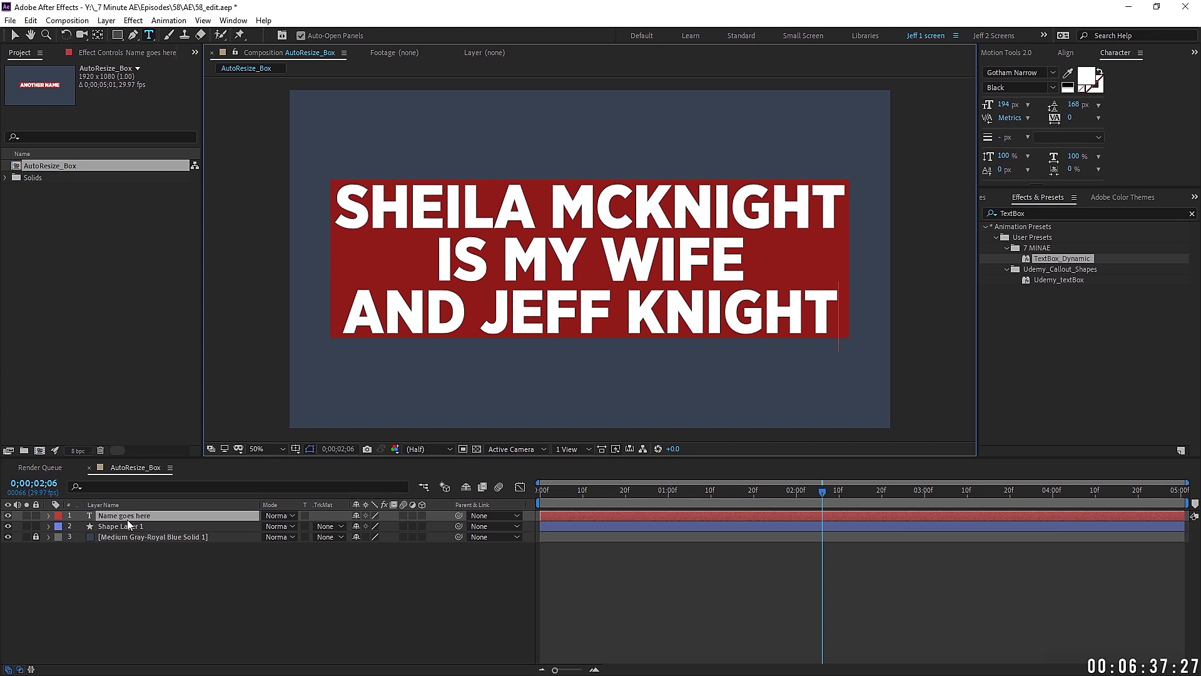
Step: Delete the extra lines, leaving only the one-line name so the box shrinks
key(BackSpace)
key(BackSpace)
key(BackSpace)
key(BackSpace)
key(BackSpace)
key(BackSpace)
key(BackSpace)
key(BackSpace)
key(BackSpace)
key(BackSpace)
key(BackSpace)
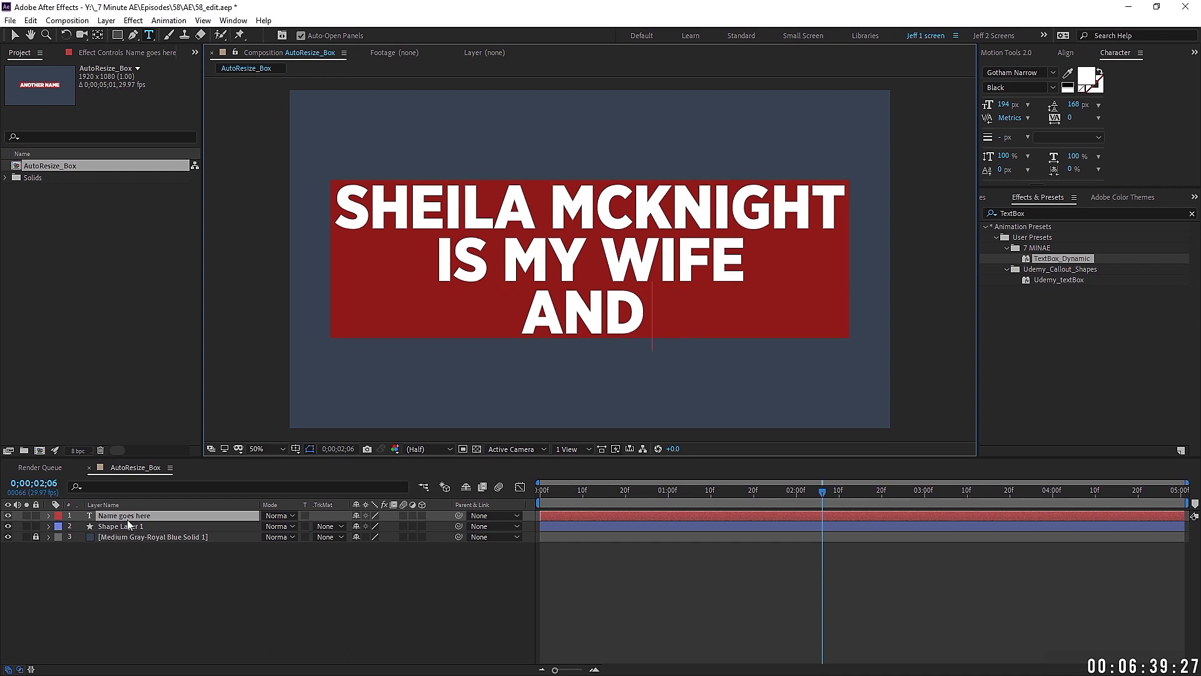
key(BackSpace)
key(BackSpace)
key(BackSpace)
key(BackSpace)
key(BackSpace)
key(BackSpace)
key(BackSpace)
key(BackSpace)
key(BackSpace)
key(BackSpace)
key(BackSpace)
key(BackSpace)
key(BackSpace)
key(BackSpace)
key(BackSpace)
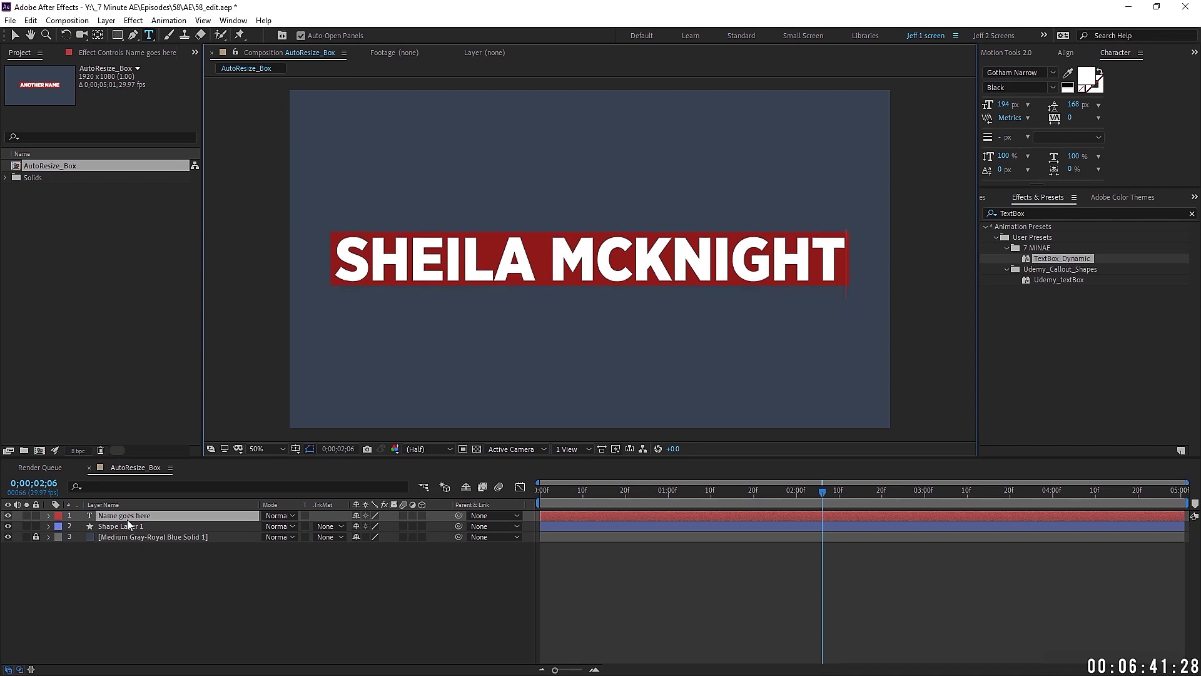
click(141, 515)
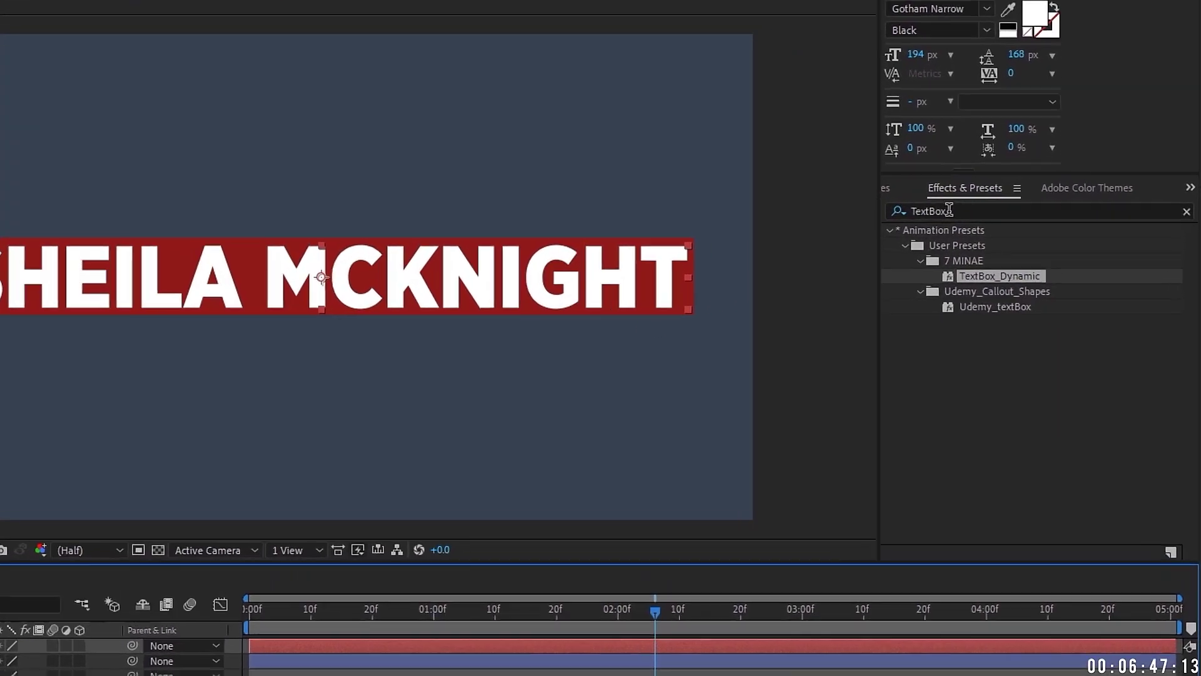
Step: Apply Set Matte to the name text, taking the matte from Shape Layer 1
click(1026, 212)
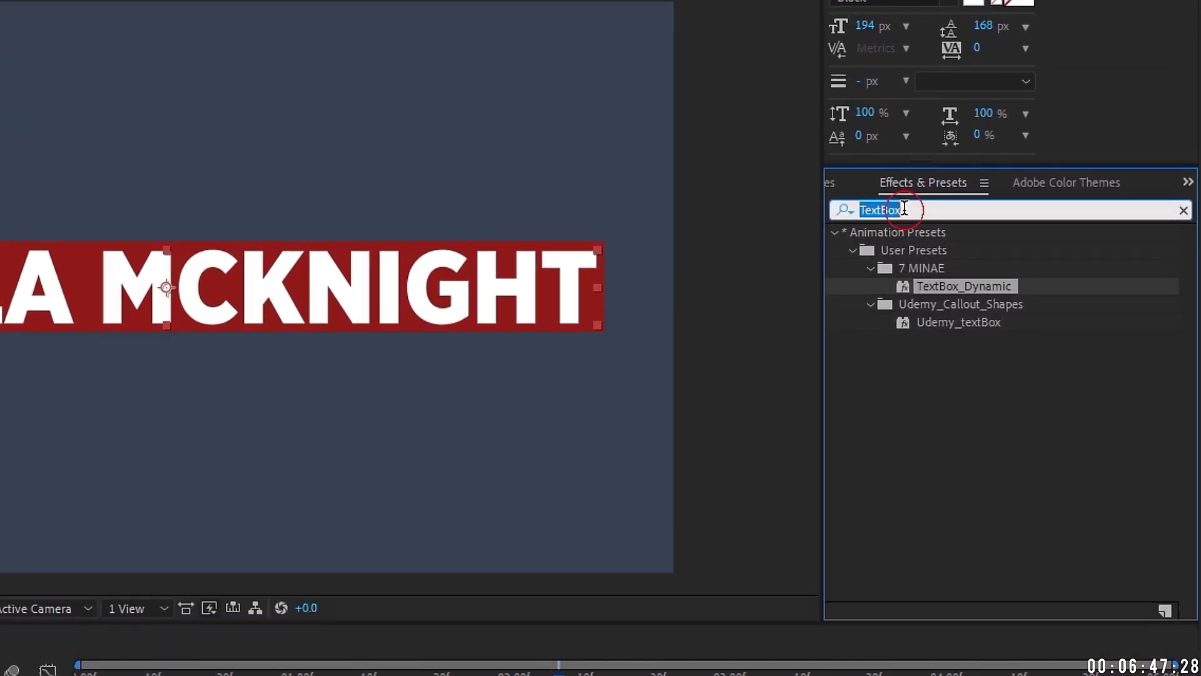
text(set mat)
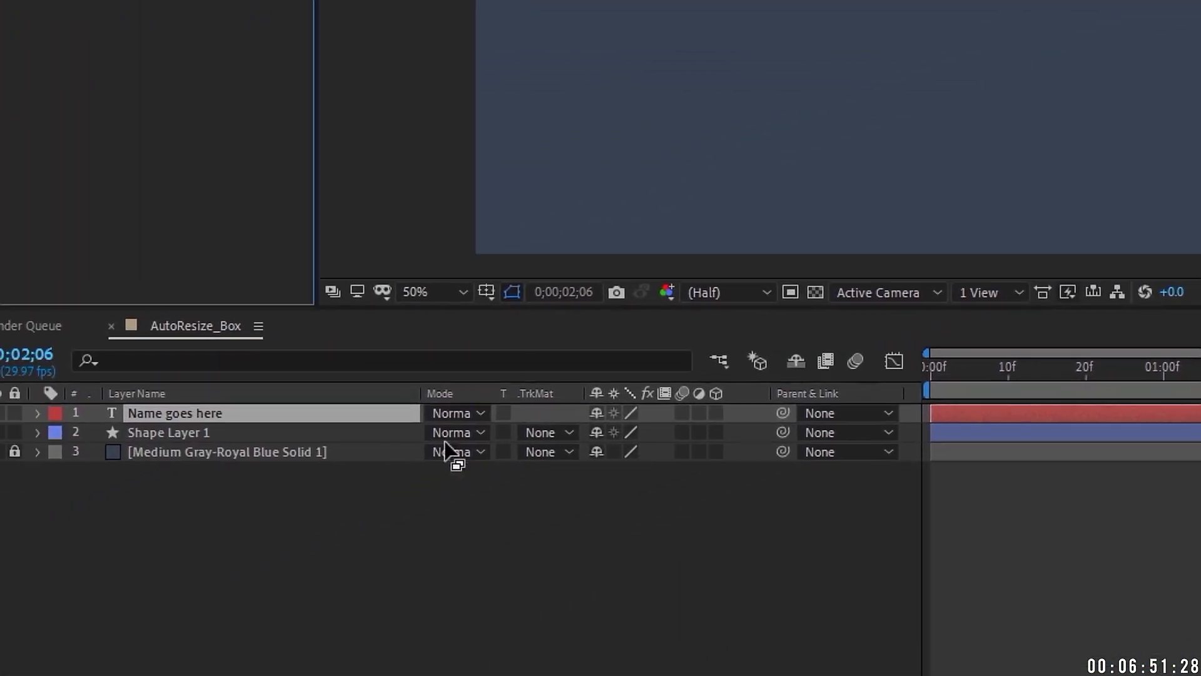
drag(445, 443, 262, 413)
click(235, 167)
click(269, 244)
key(ctrl+Down)
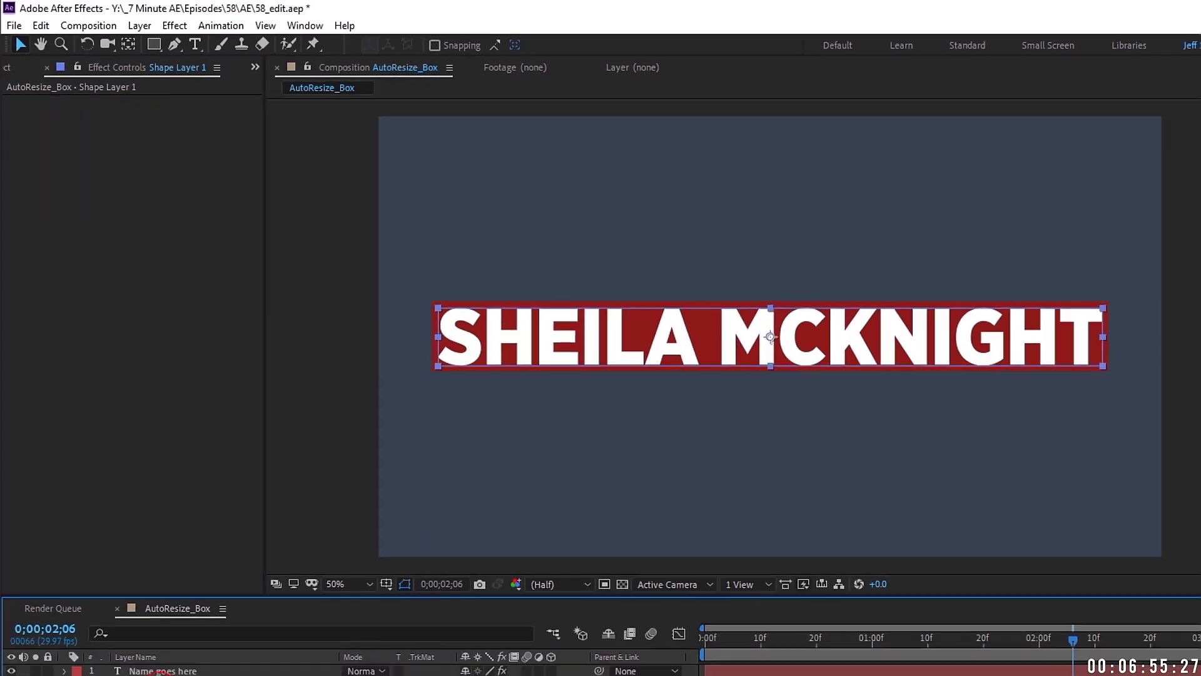
Step: Drag the text's Position to test the matte, then return it to 960, 540
click(164, 671)
key(p)
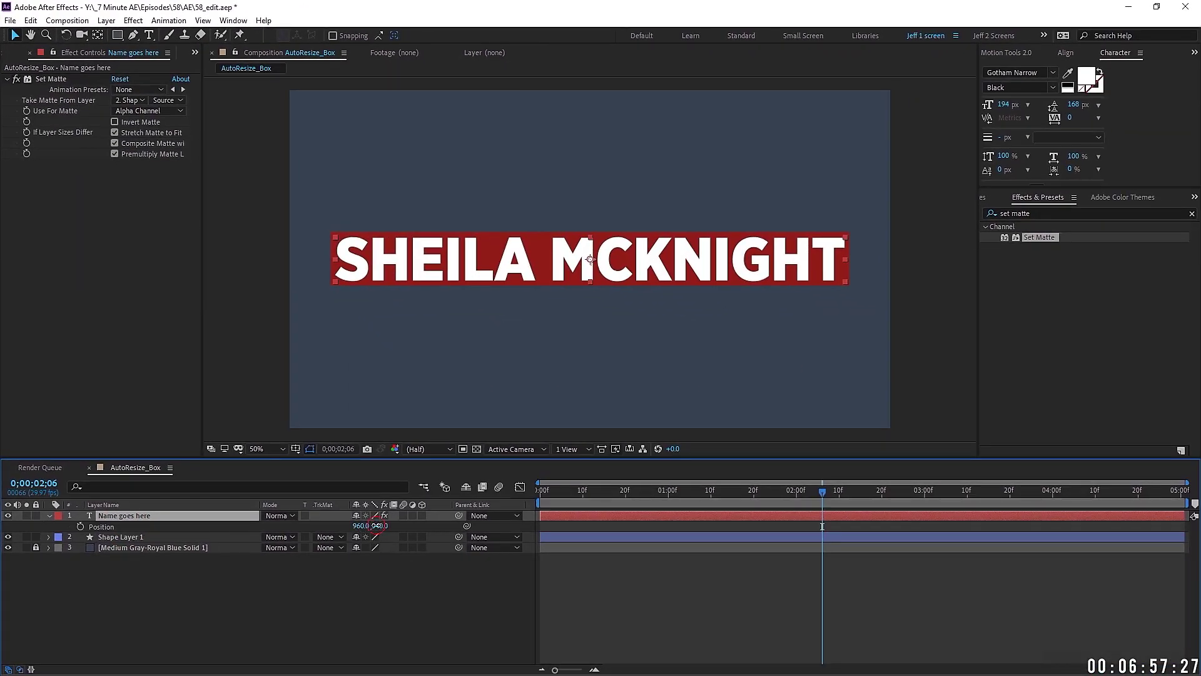
drag(378, 526, 550, 393)
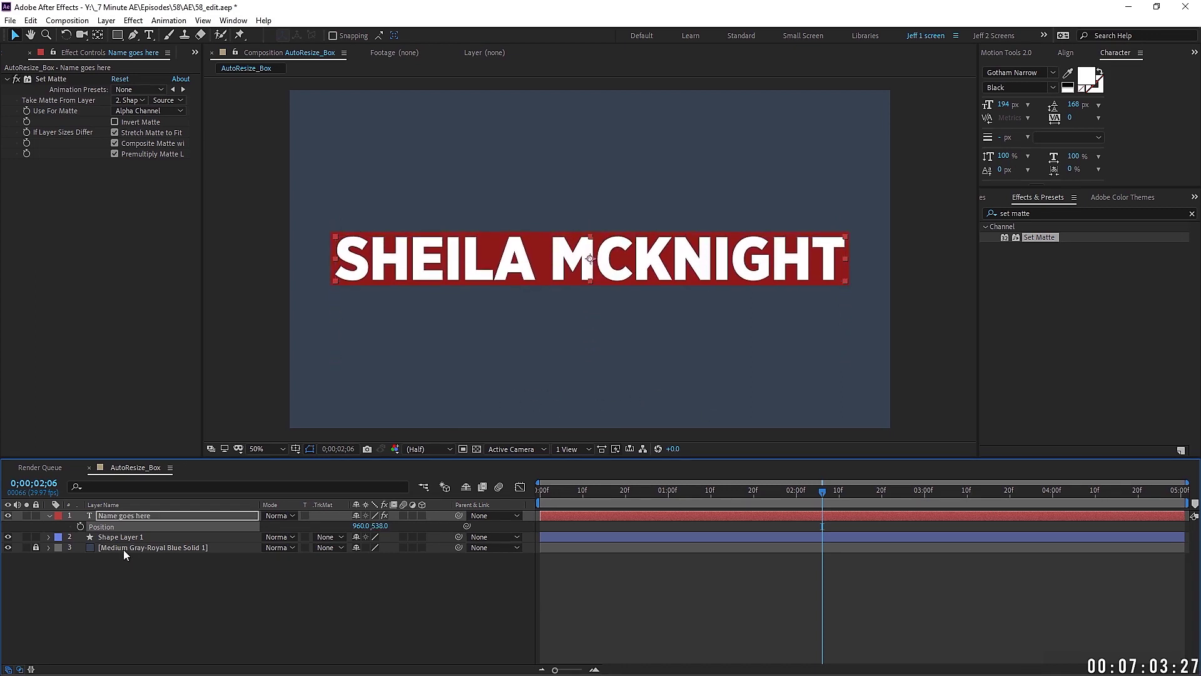
key(Down)
key(Down)
click(156, 518)
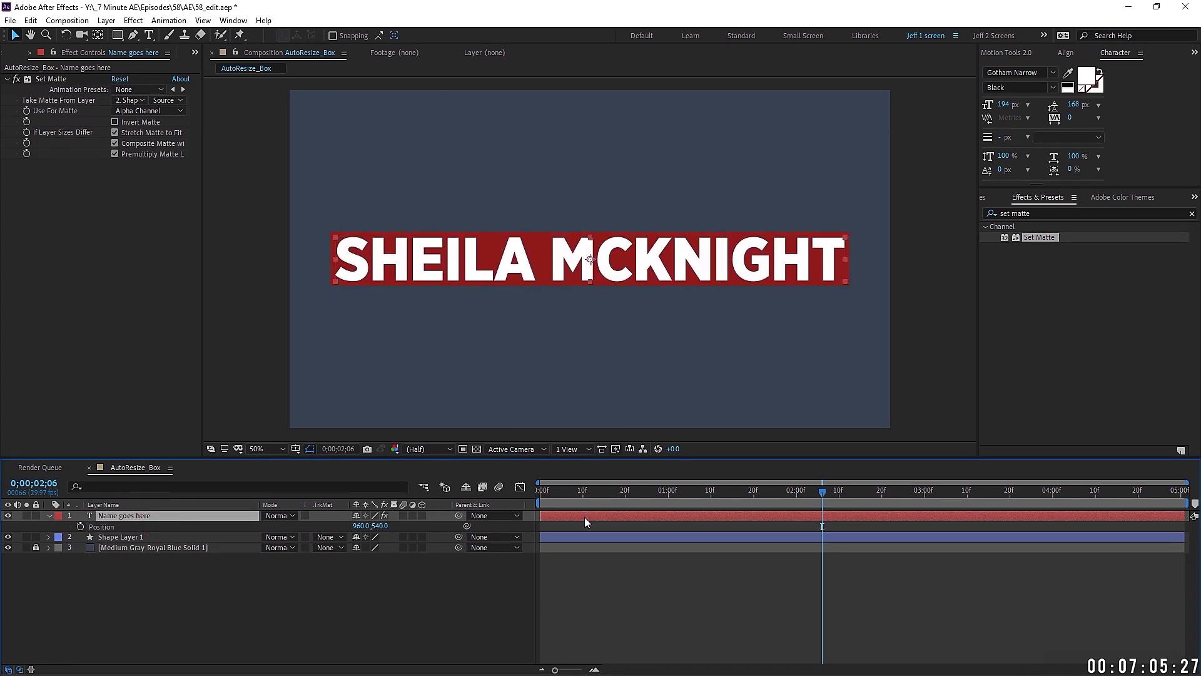
click(151, 537)
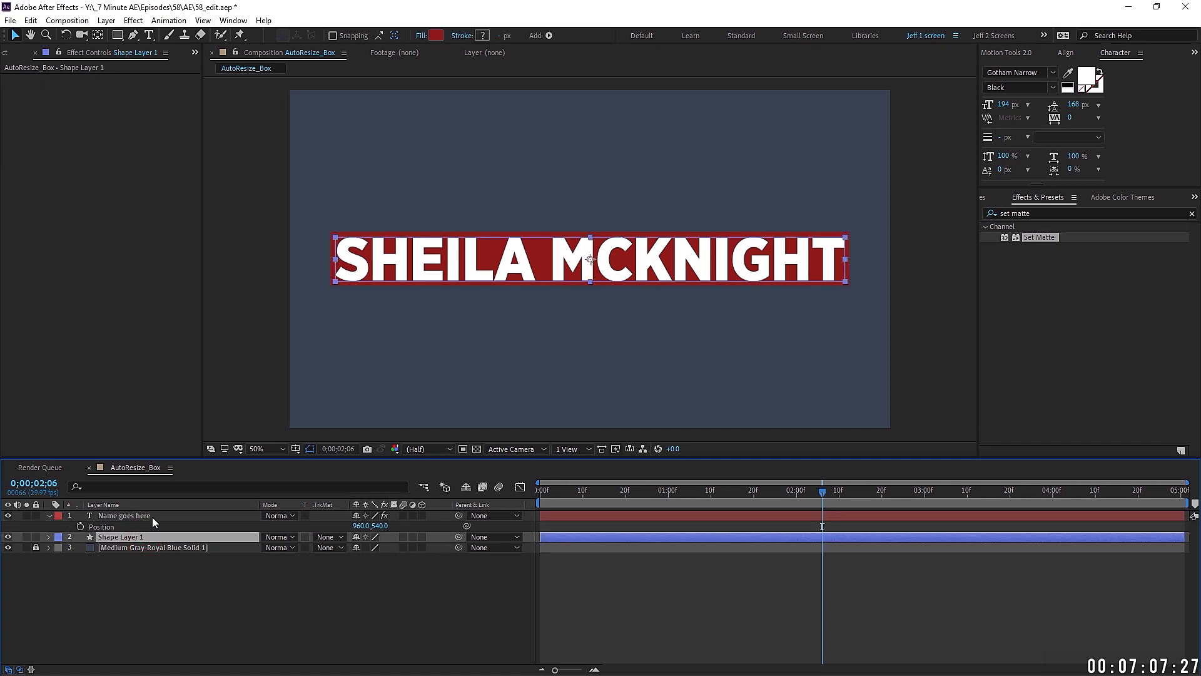
key(Home)
Step: Create a new Null Object layer from the Layer > New menu
key(s)
click(196, 514)
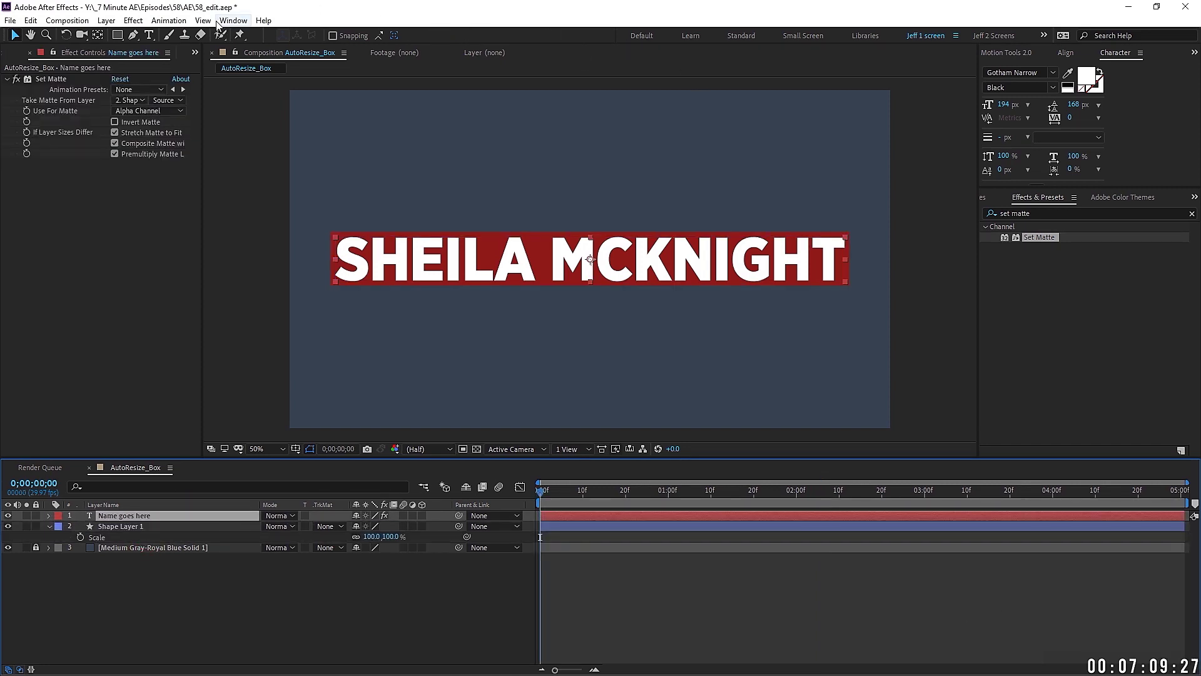
click(107, 20)
mouse_move(144, 28)
click(391, 89)
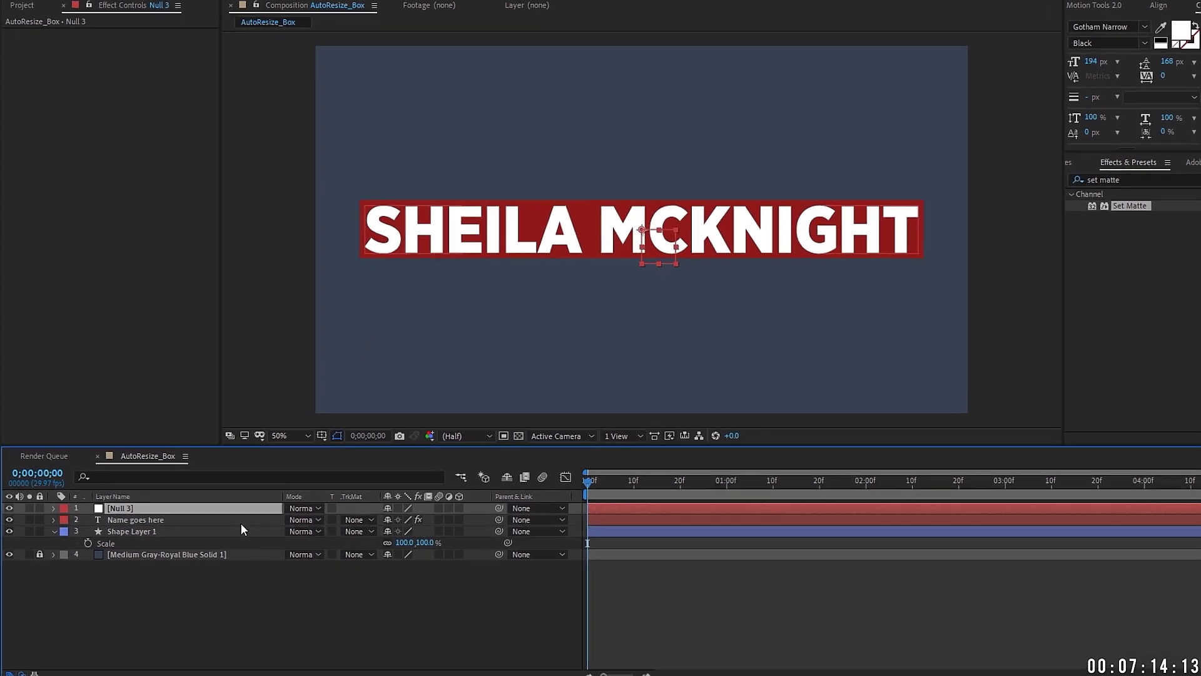
Step: Parent the text and Shape Layer 1 to the null and rename it TEXT CONTROLLER
click(188, 526)
shift+click(171, 537)
drag(685, 489, 685, 475)
click(238, 476)
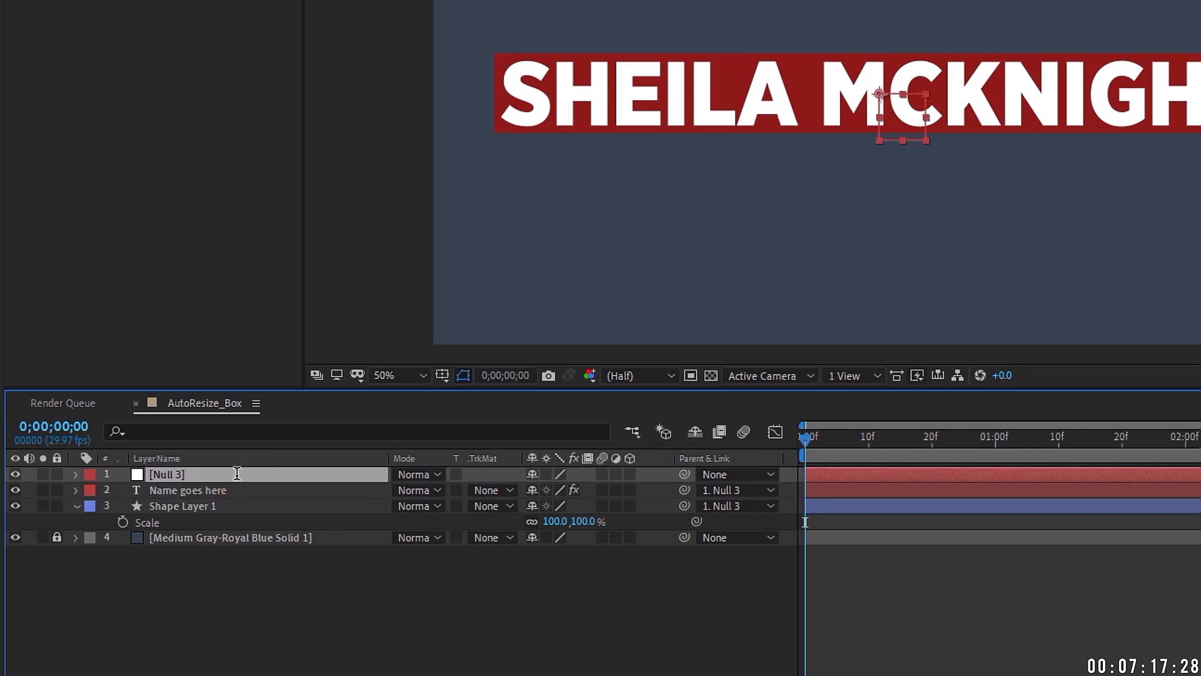
key(Return)
text(TEXT CONTROLLE)
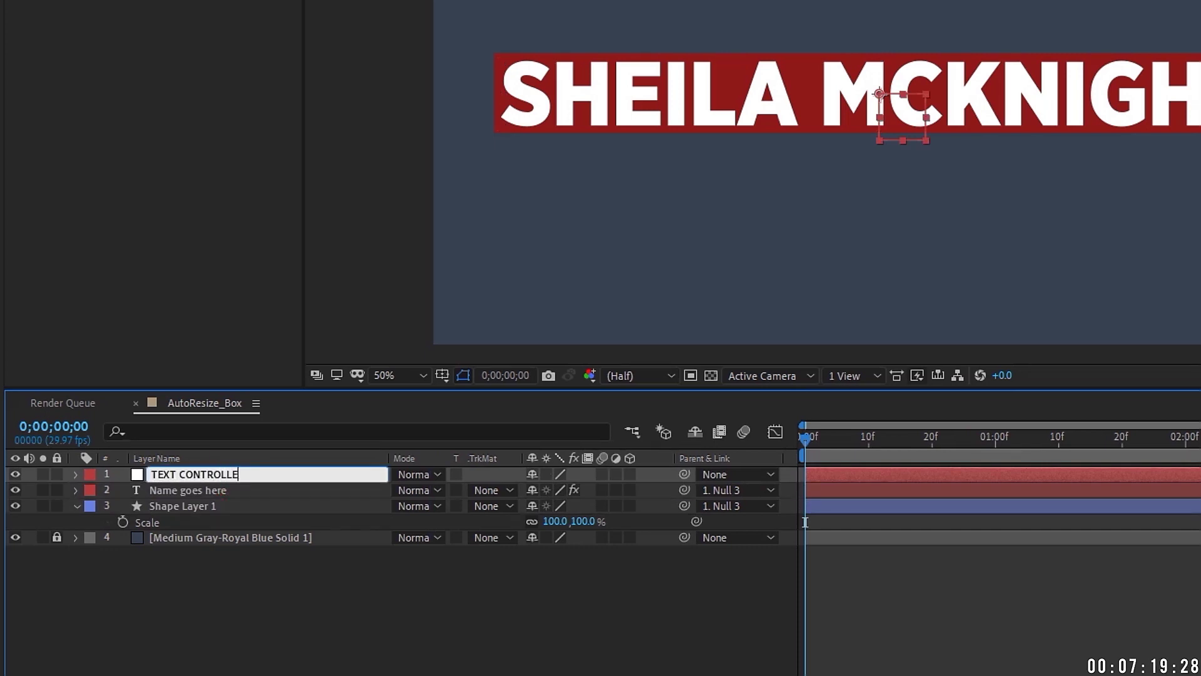
text(R)
click(172, 522)
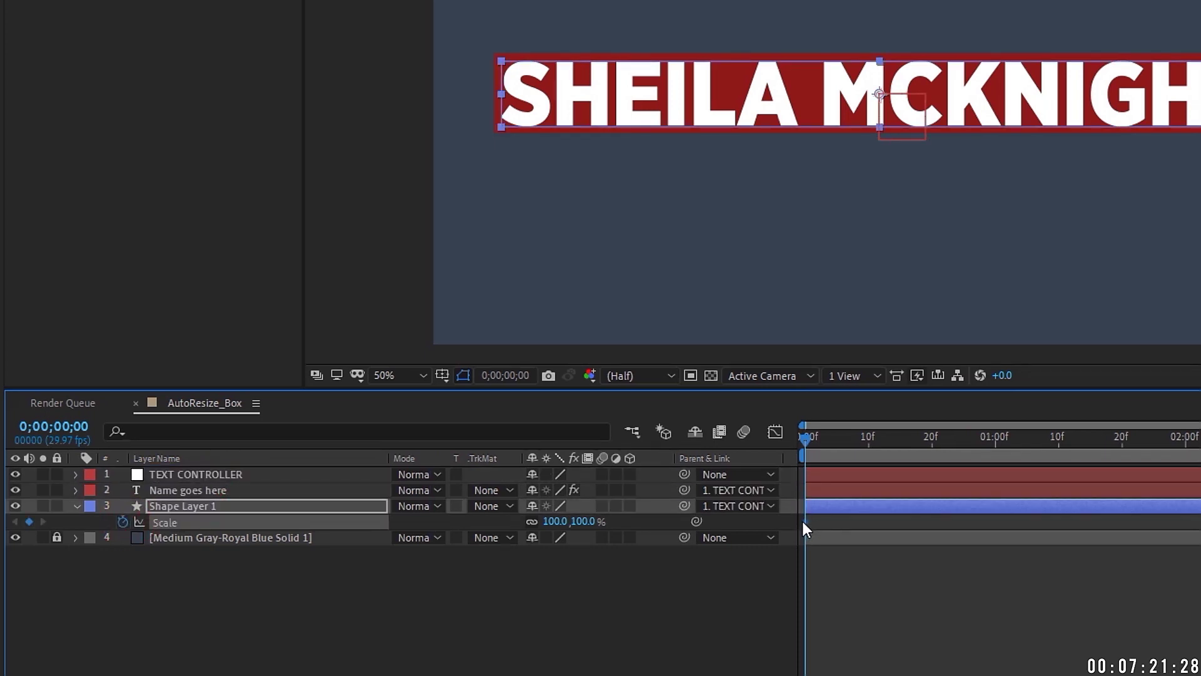
Step: Animate the box's Scale from 0,100% to 100% at frame 10 with Easy Ease In and a tuned speed graph
drag(803, 522, 868, 521)
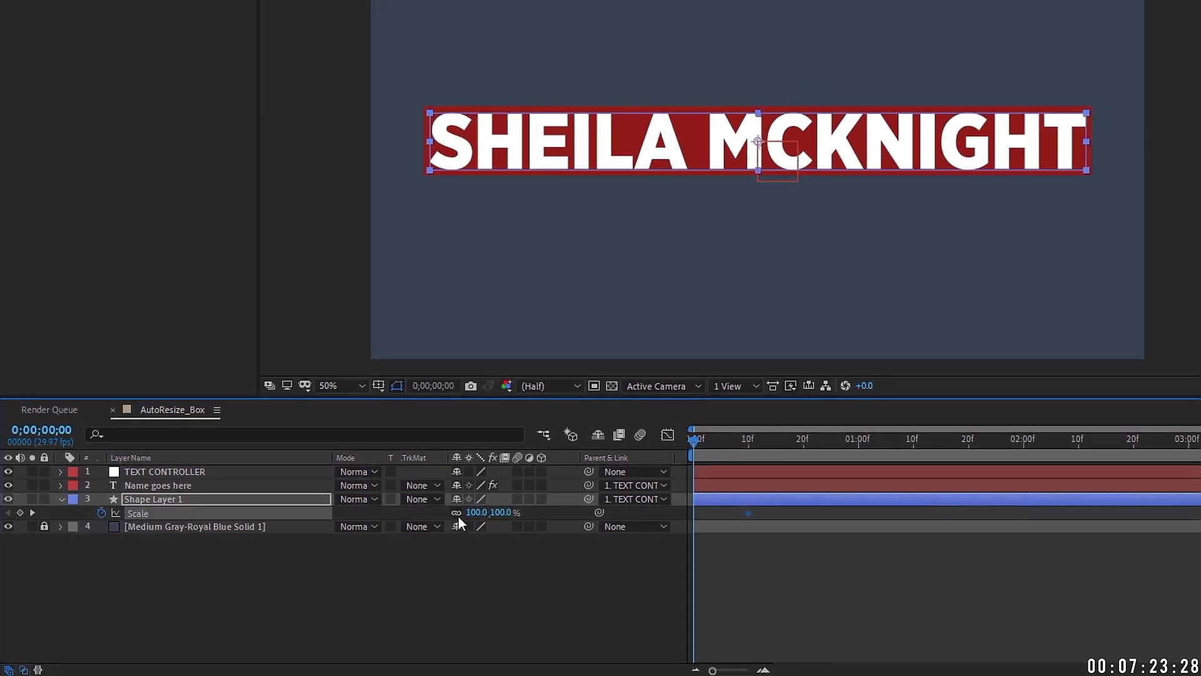
click(456, 512)
drag(475, 512, 413, 512)
right_click(748, 513)
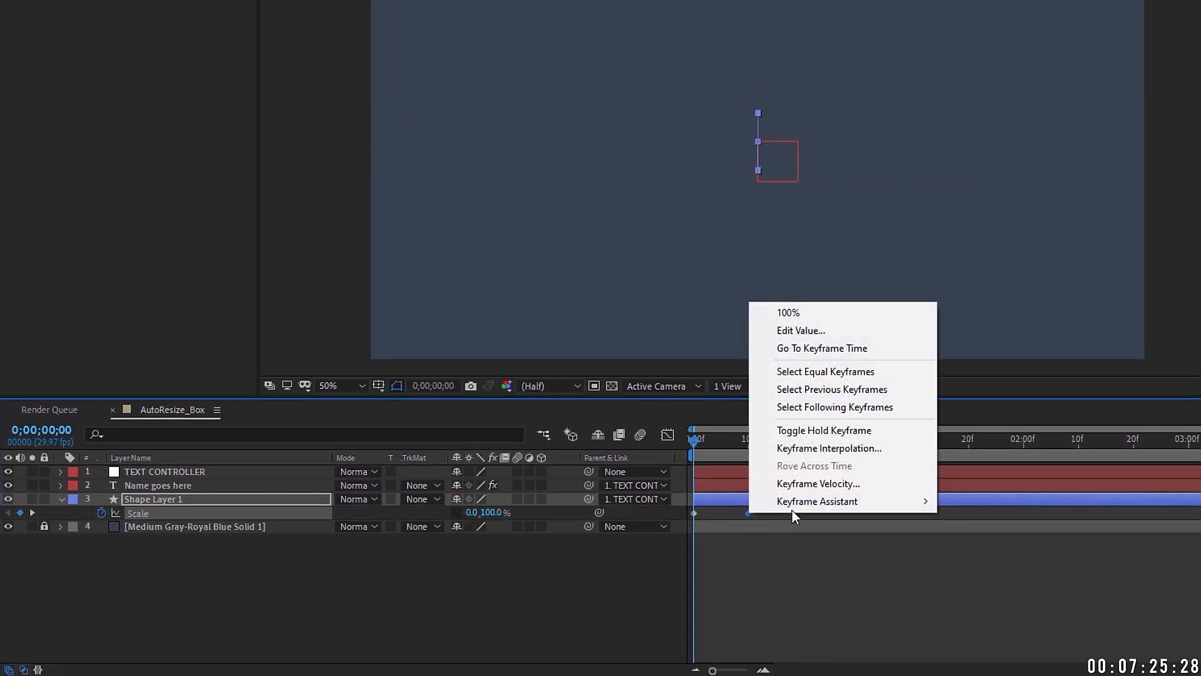
mouse_move(792, 507)
click(986, 572)
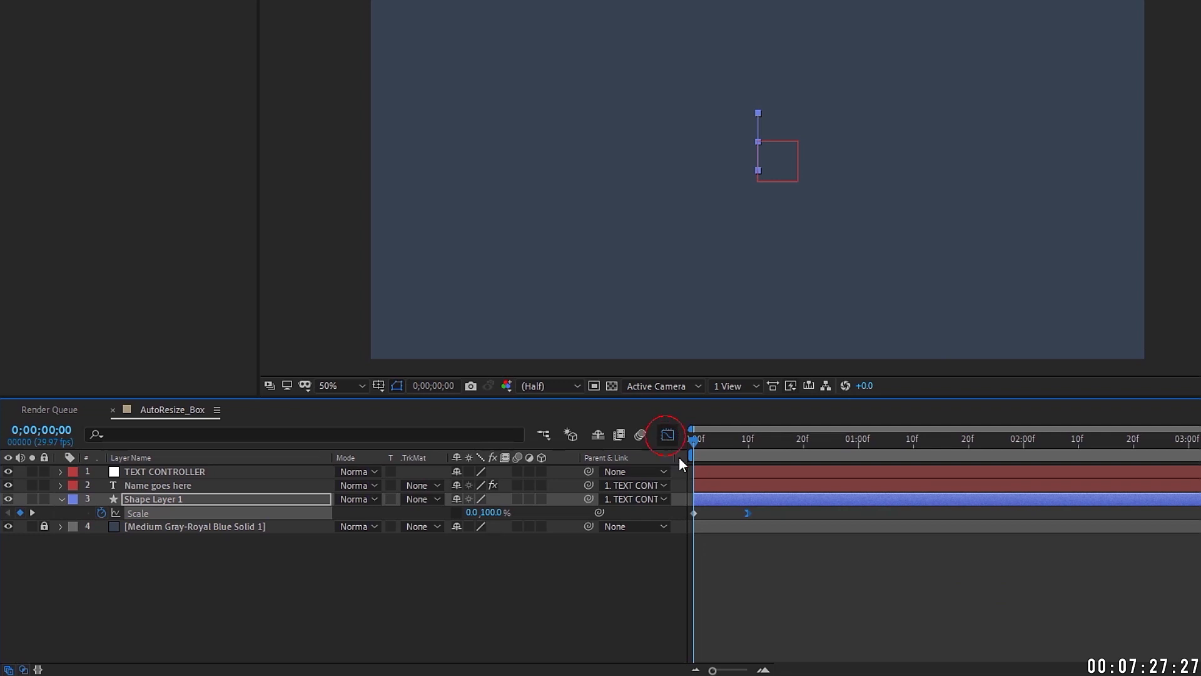
click(667, 434)
drag(741, 625, 751, 625)
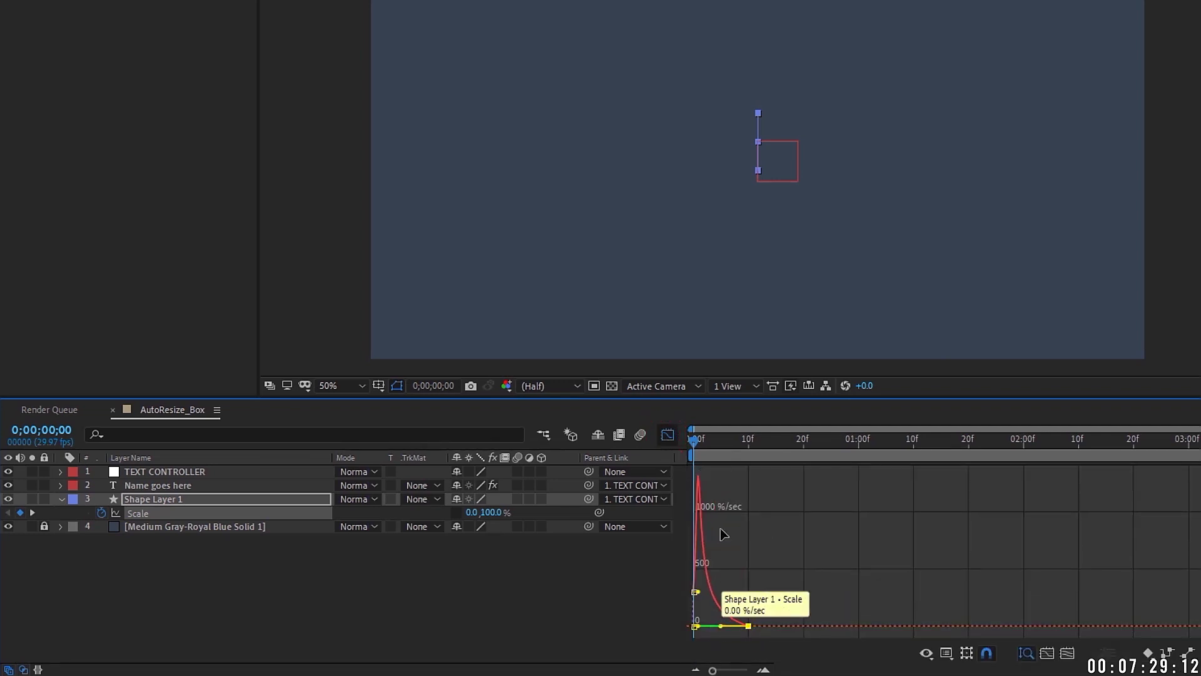
click(667, 434)
key(space)
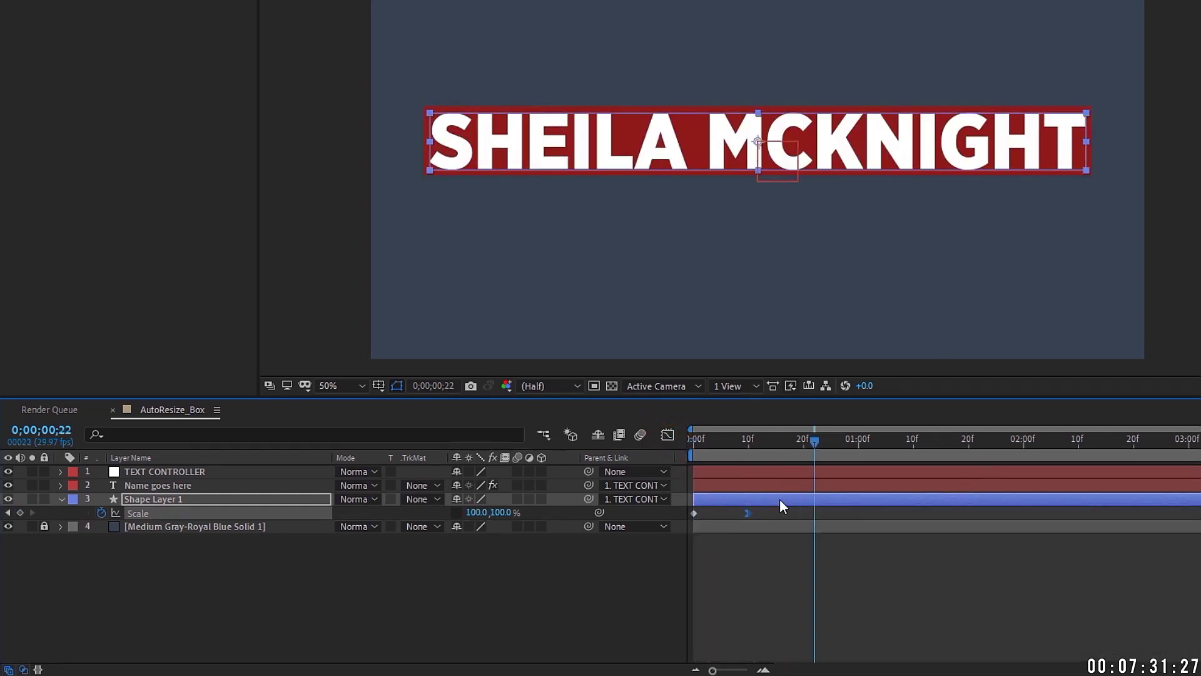
key(space)
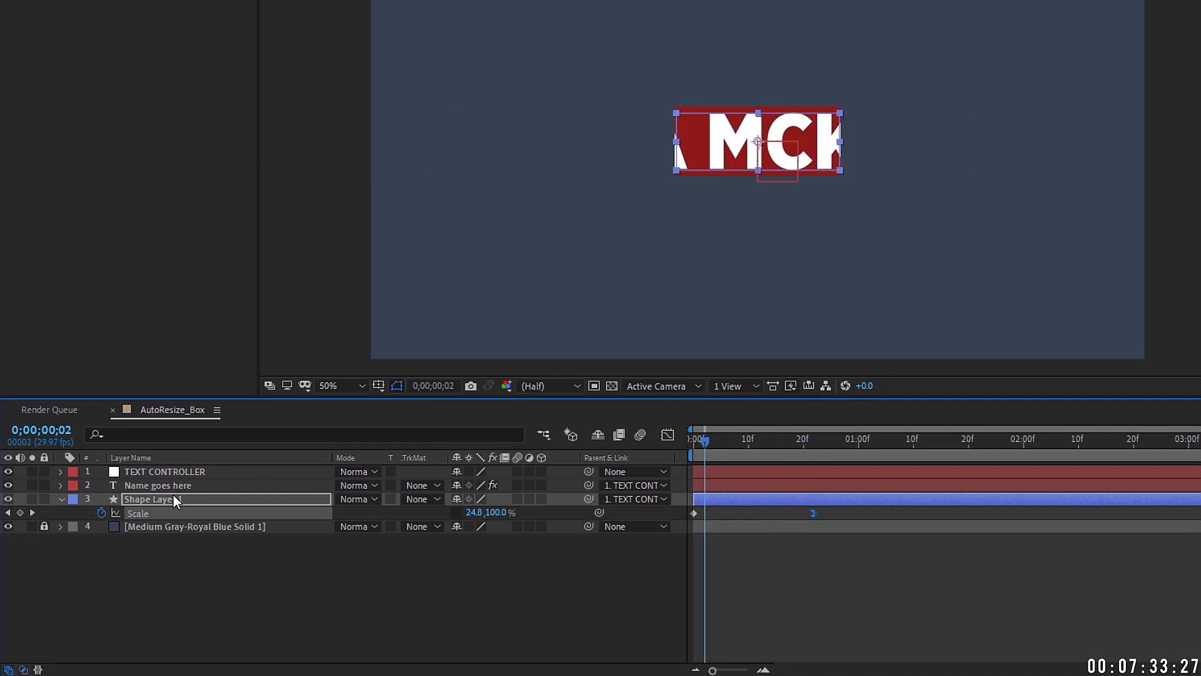
Step: Animate the text's Position dropping from -253 at frame 2 to rest at frame 17, eased in
click(171, 486)
key(p)
click(100, 498)
click(708, 501)
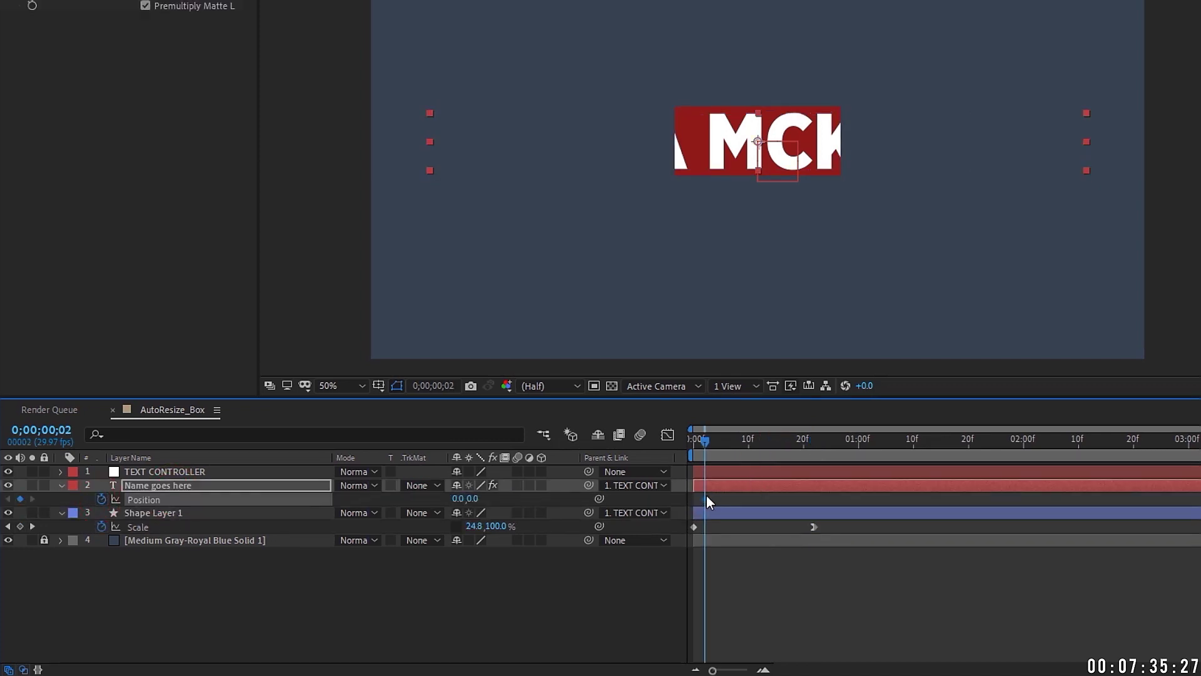
drag(474, 499, 450, 498)
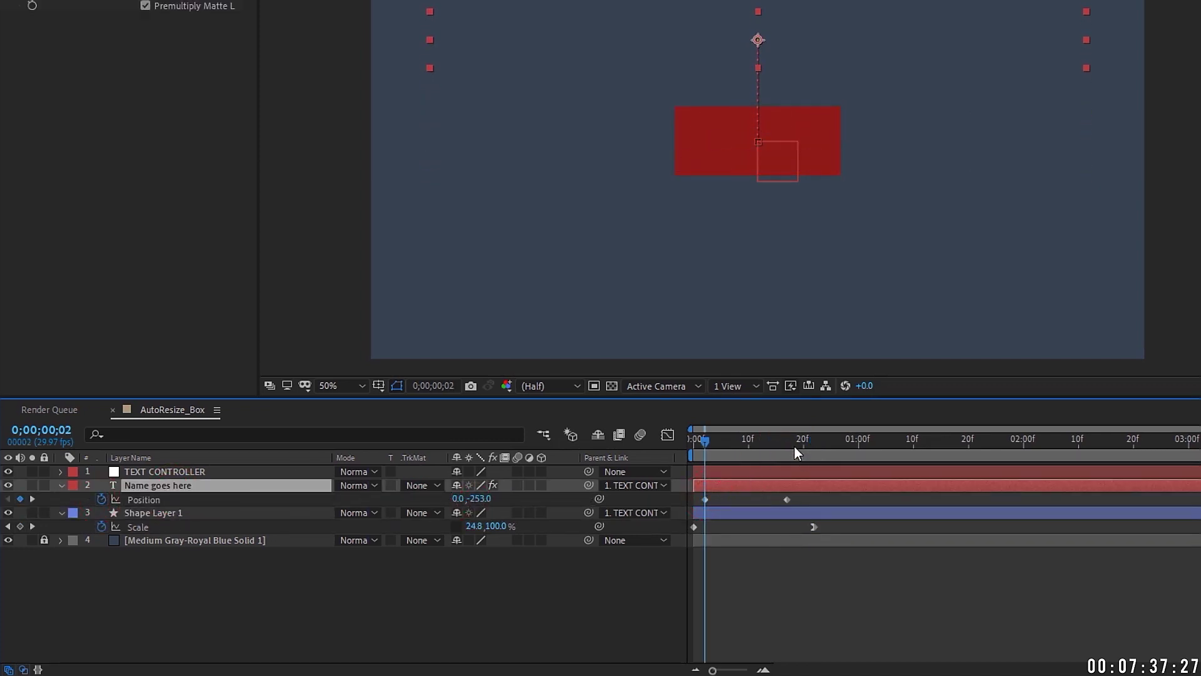
drag(793, 445, 787, 445)
right_click(787, 499)
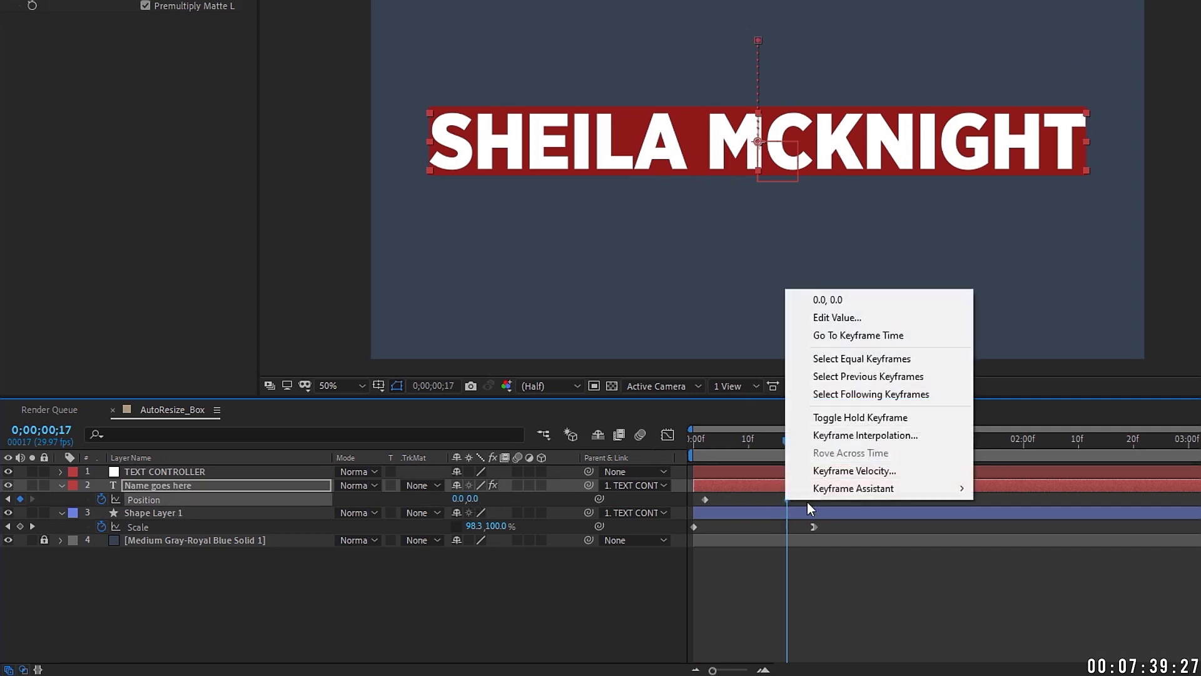
mouse_move(876, 488)
click(1073, 564)
click(706, 443)
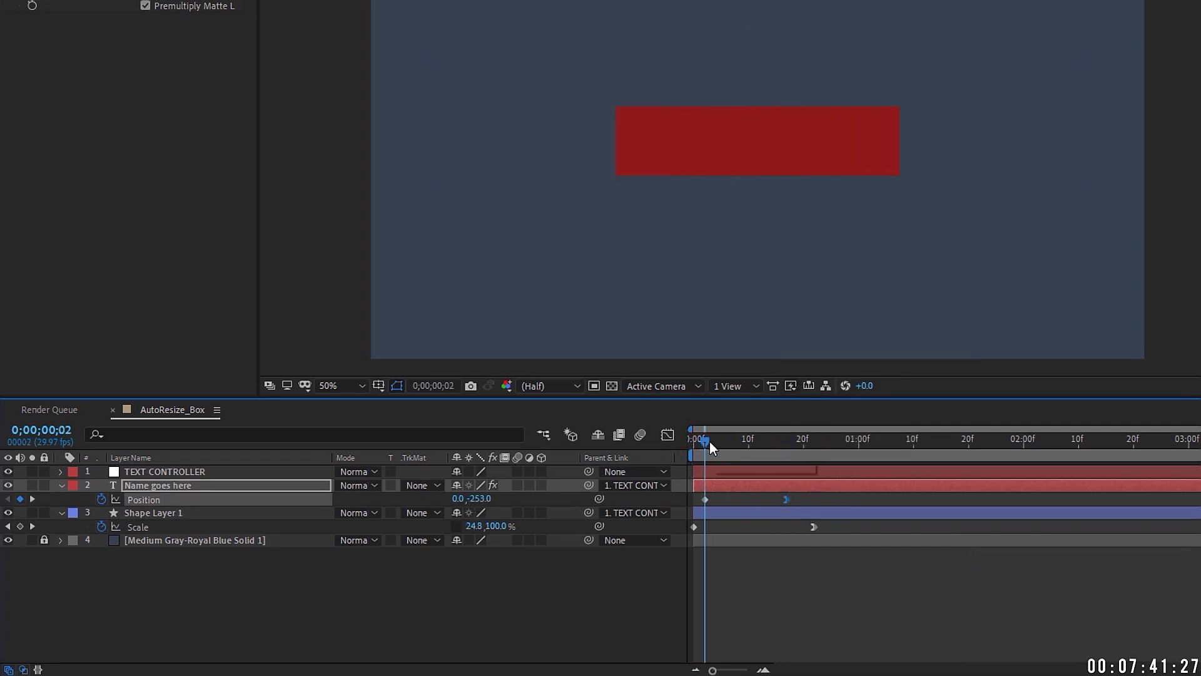
drag(711, 446, 818, 439)
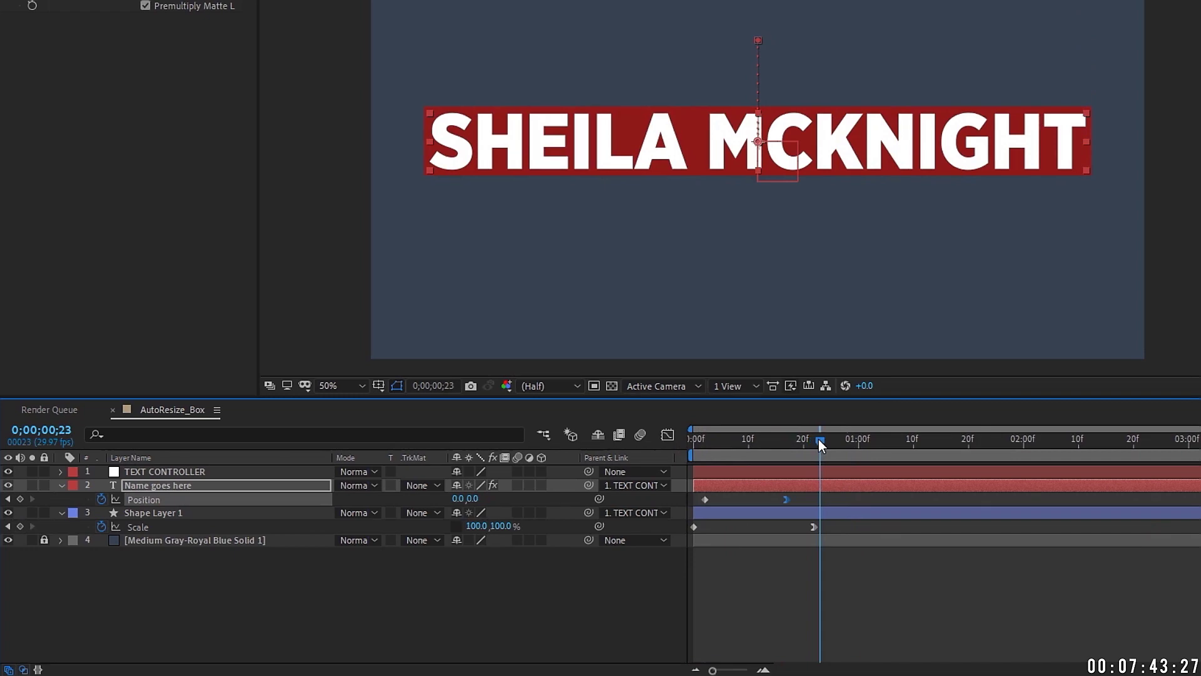